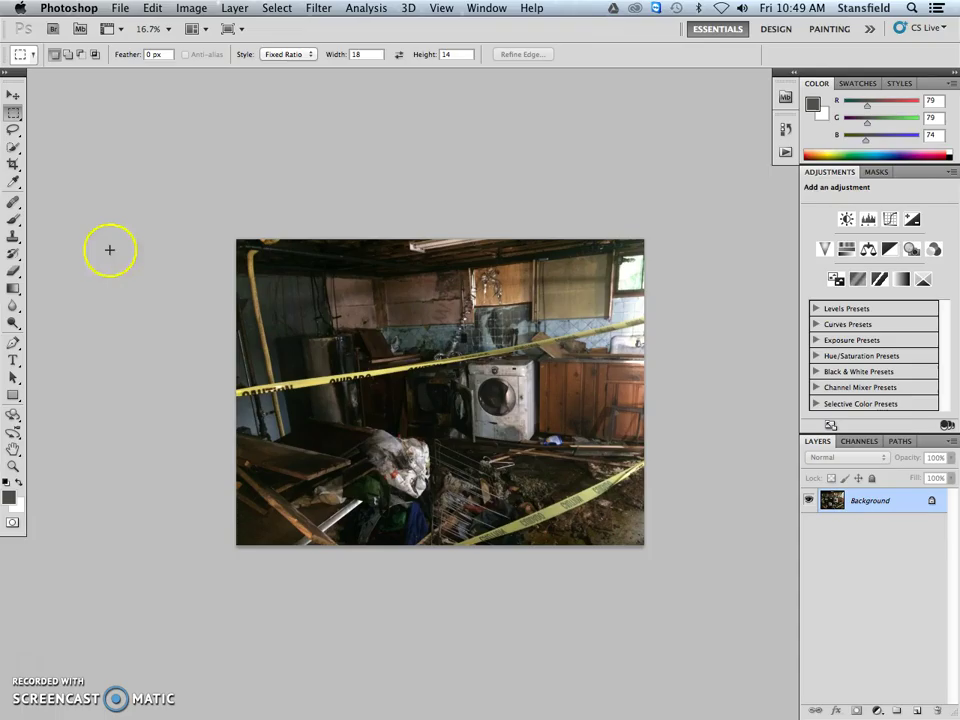
# - Set up the Rectangular Marquee tool with the Fixed Ratio style, width 18 and height 14
pyautogui.click(14, 113)
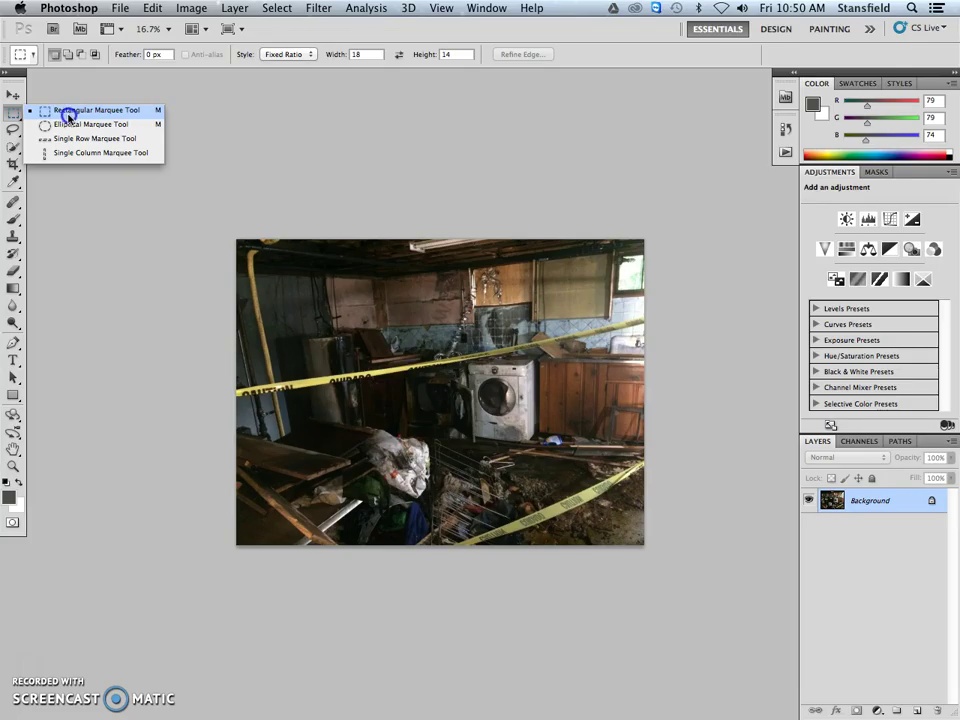
pyautogui.click(53, 123)
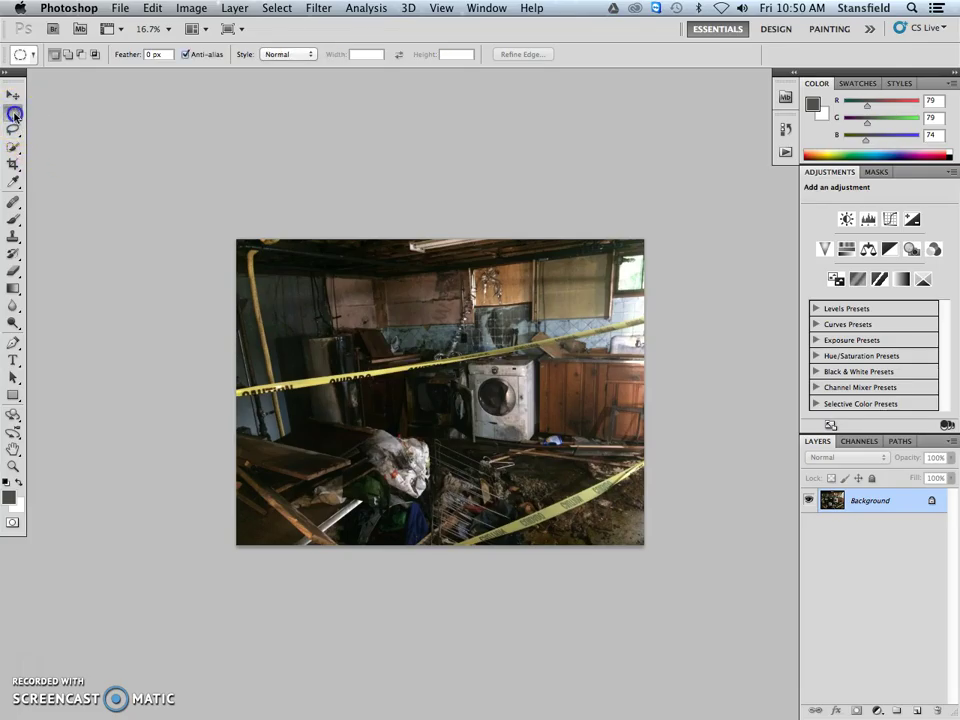
pyautogui.click(14, 113)
pyautogui.click(66, 107)
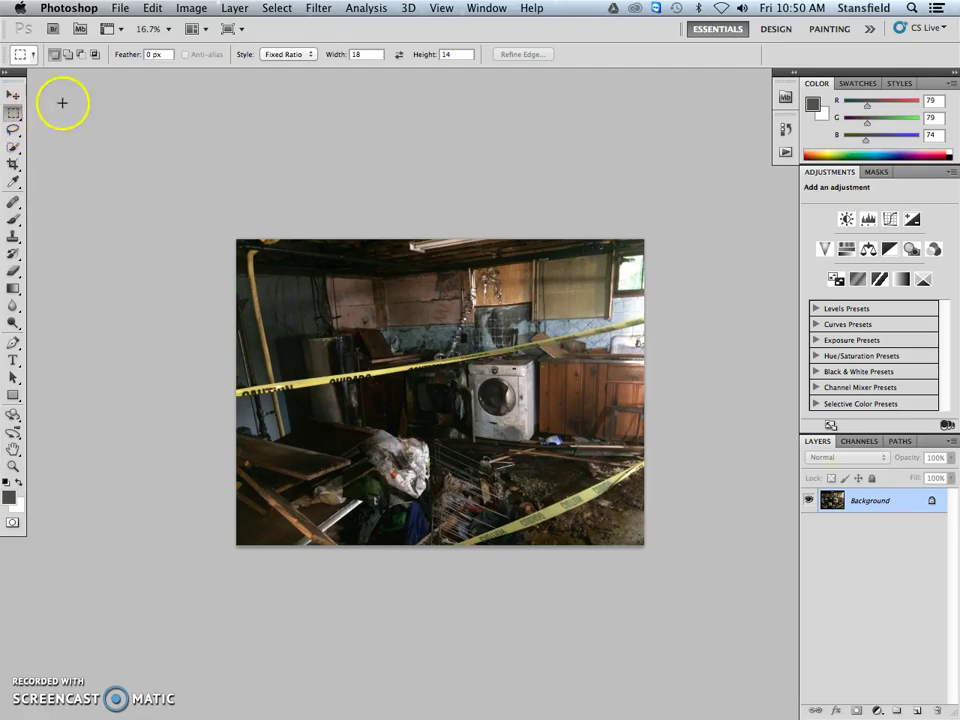
pyautogui.click(271, 55)
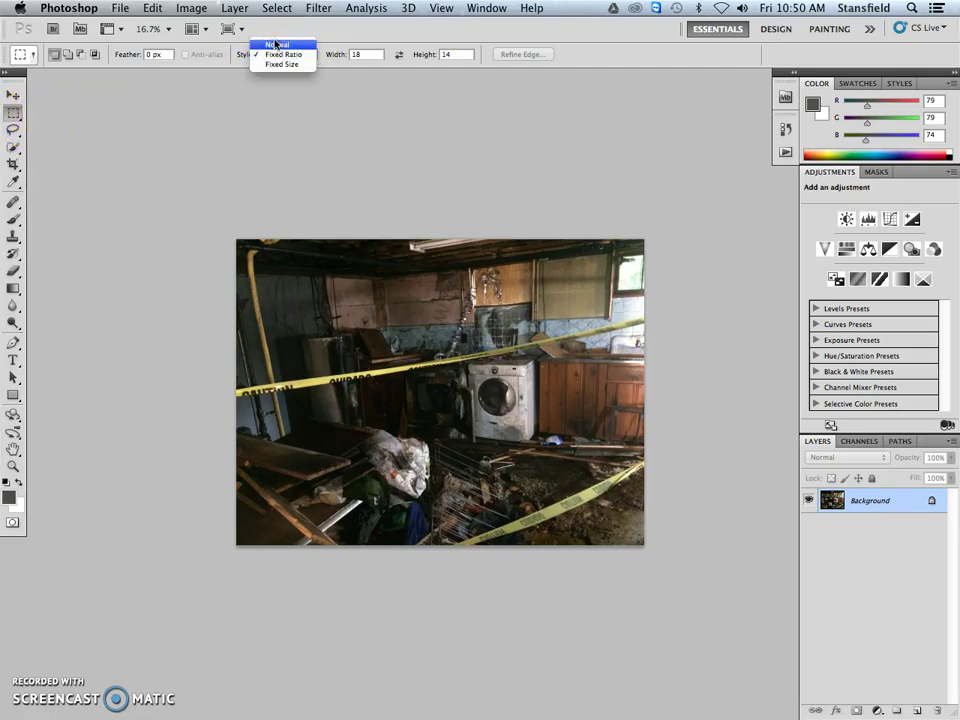
pyautogui.click(289, 56)
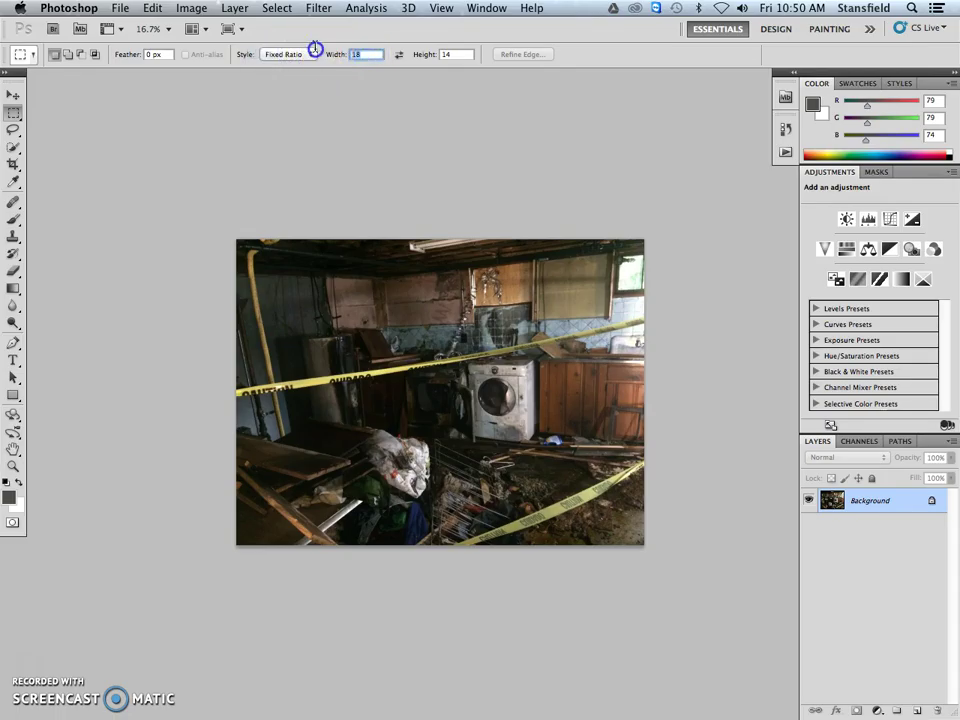
pyautogui.click(445, 54)
pyautogui.doubleClick(456, 57)
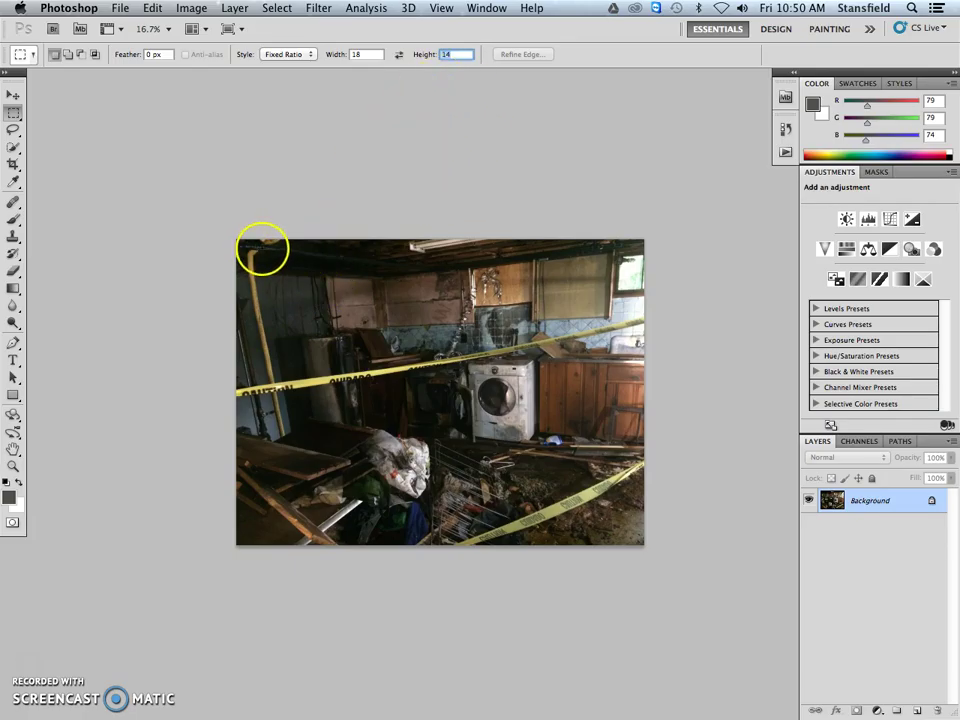
# - Select the photo's full height with the 18:14 marquee and centre the selection horizontally on the image
pyautogui.click(224, 233)
pyautogui.moveTo(310, 291); pyautogui.dragTo(645, 555)
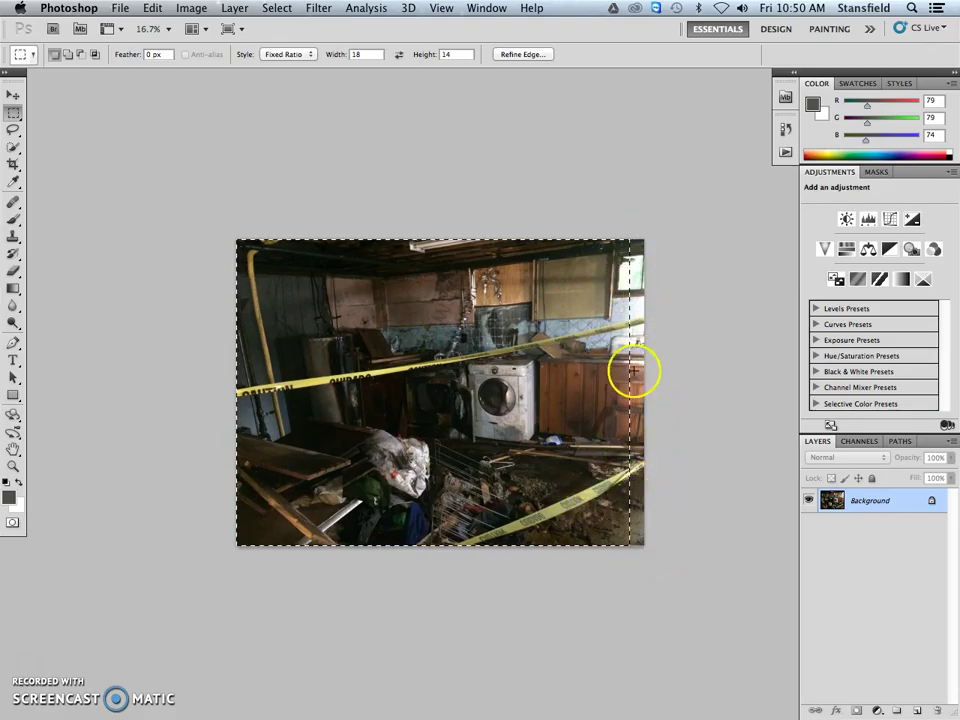
pyautogui.moveTo(461, 418); pyautogui.dragTo(490, 393)
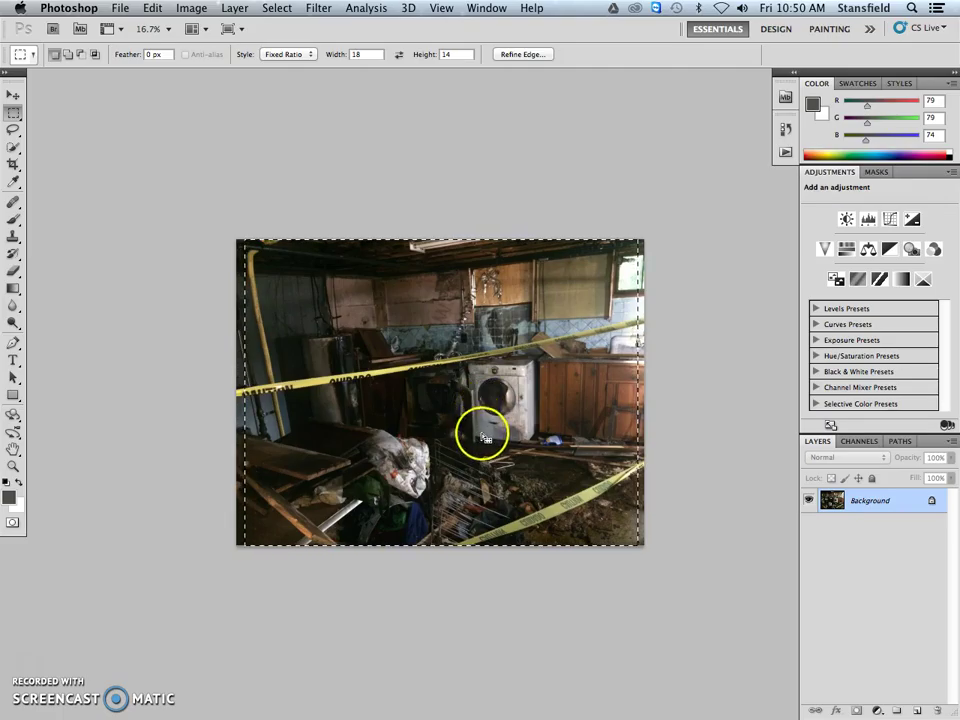
# - Crop the photo to the marquee selection and deselect it
pyautogui.click(157, 8)
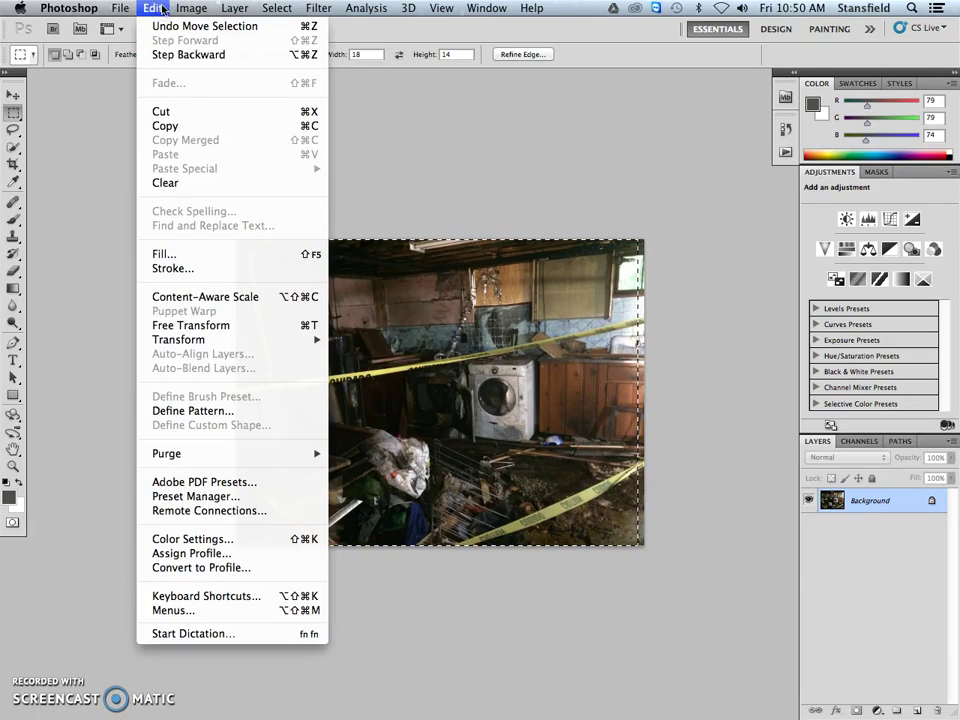
pyautogui.click(184, 8)
pyautogui.click(219, 185)
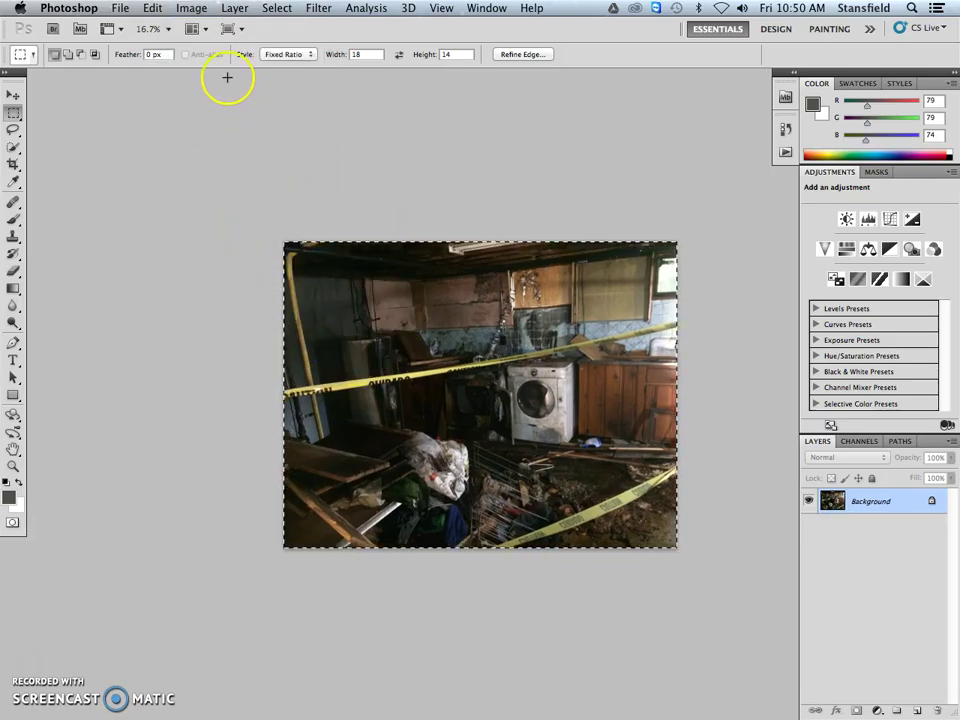
pyautogui.click(277, 8)
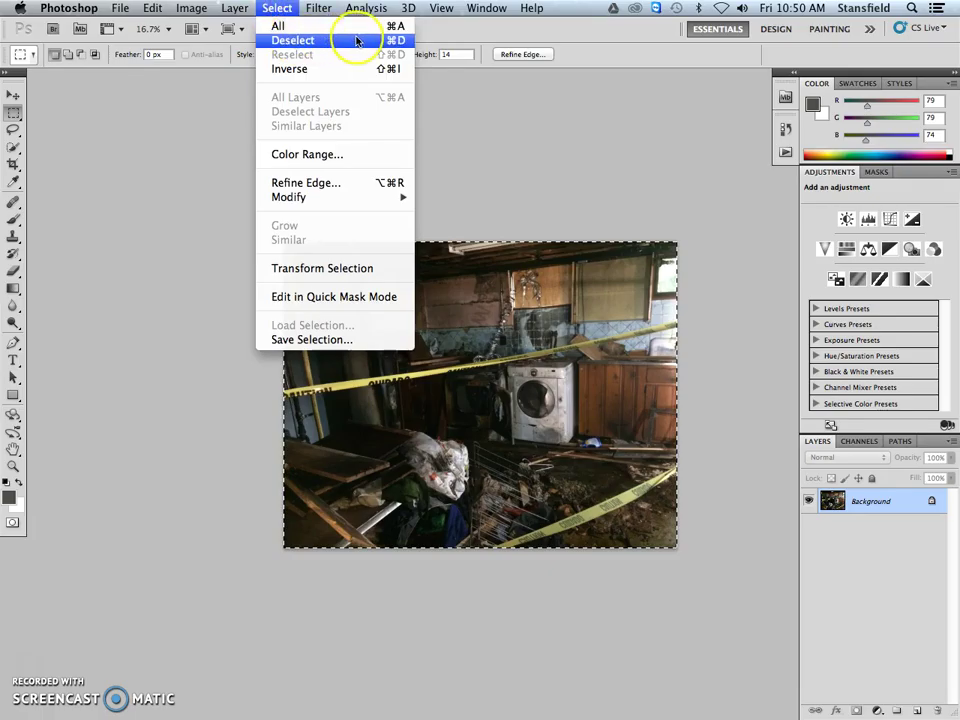
pyautogui.click(401, 41)
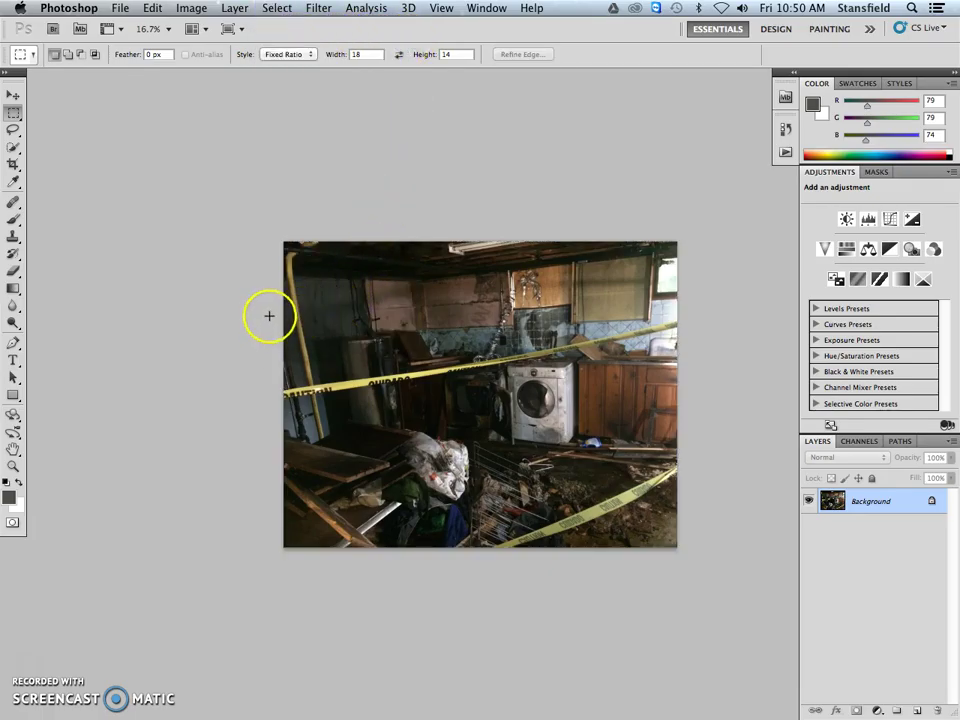
# - Open the Image Size settings beside the photo and set the document width to 18 inches
pyautogui.click(191, 8)
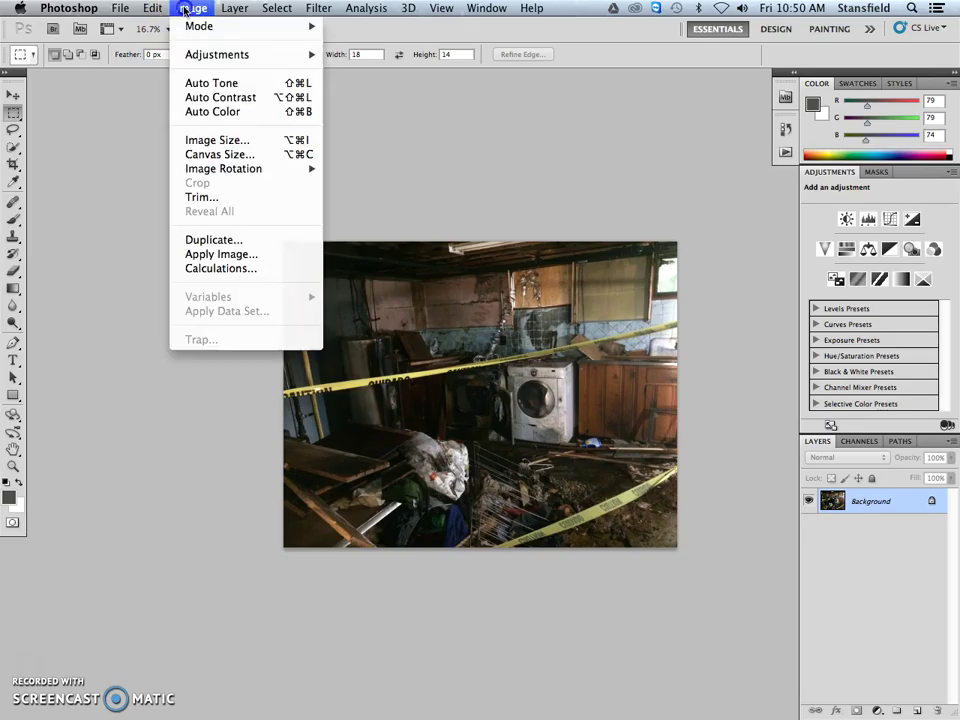
pyautogui.click(241, 147)
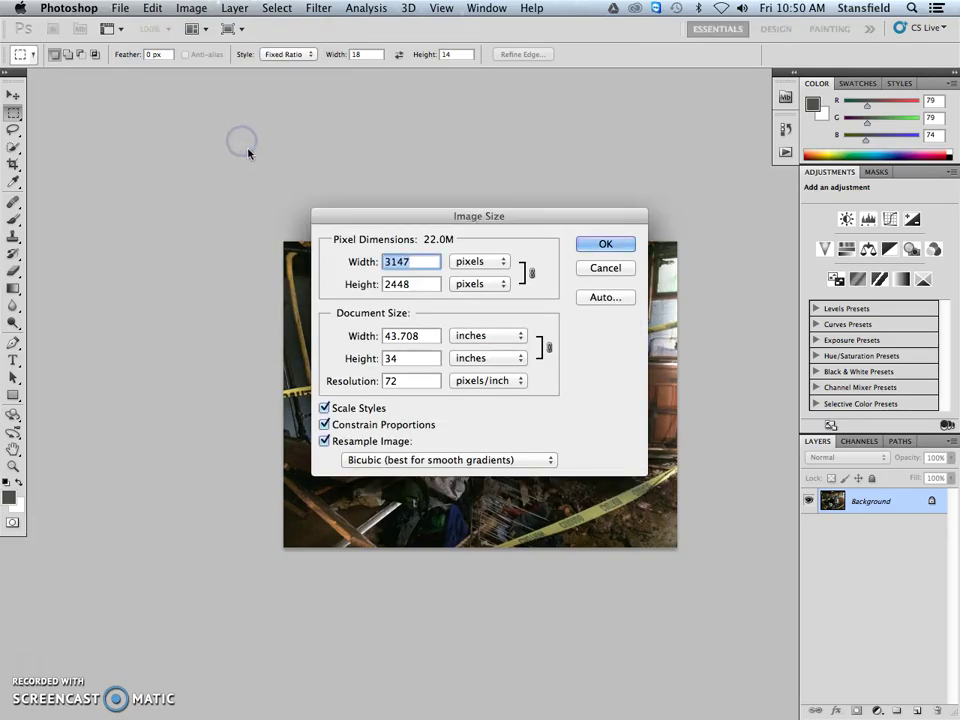
pyautogui.moveTo(456, 210); pyautogui.dragTo(189, 74)
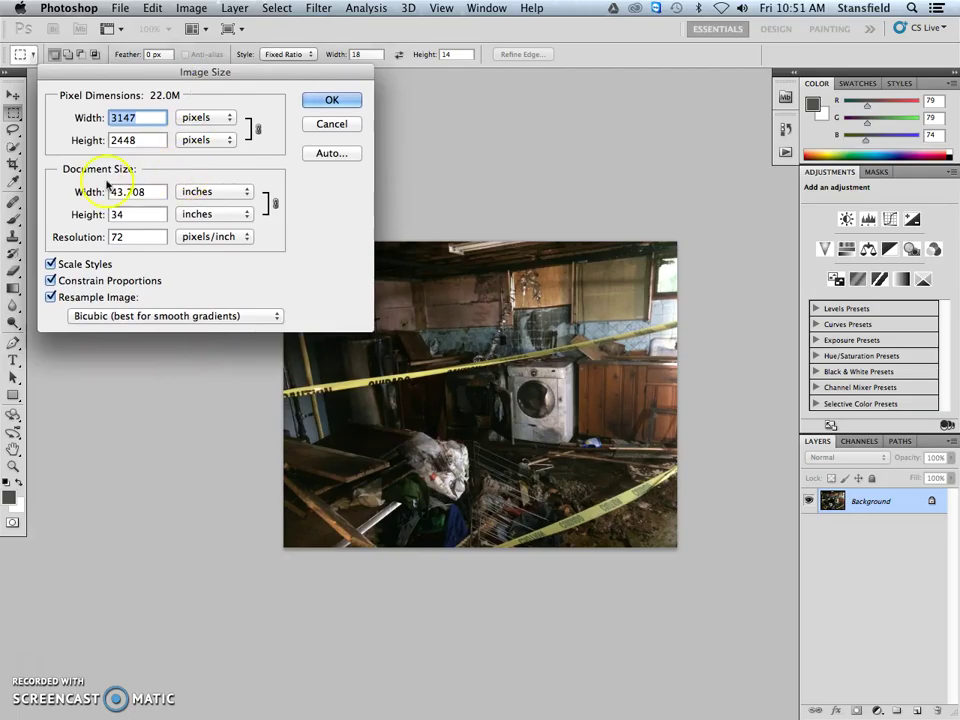
pyautogui.moveTo(155, 192); pyautogui.dragTo(65, 180)
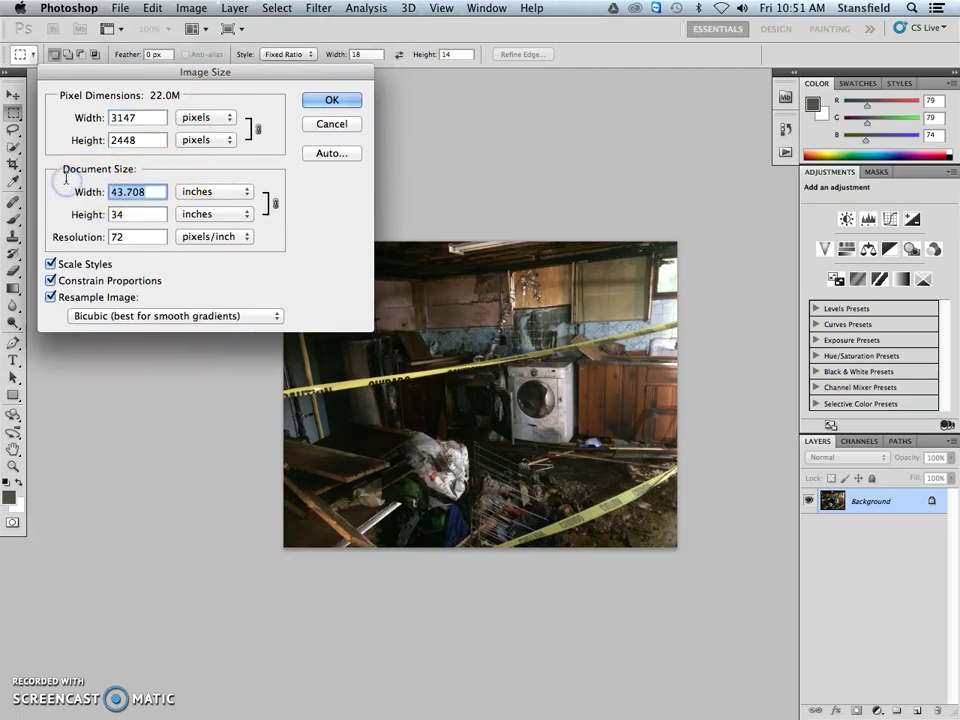
pyautogui.write('18')
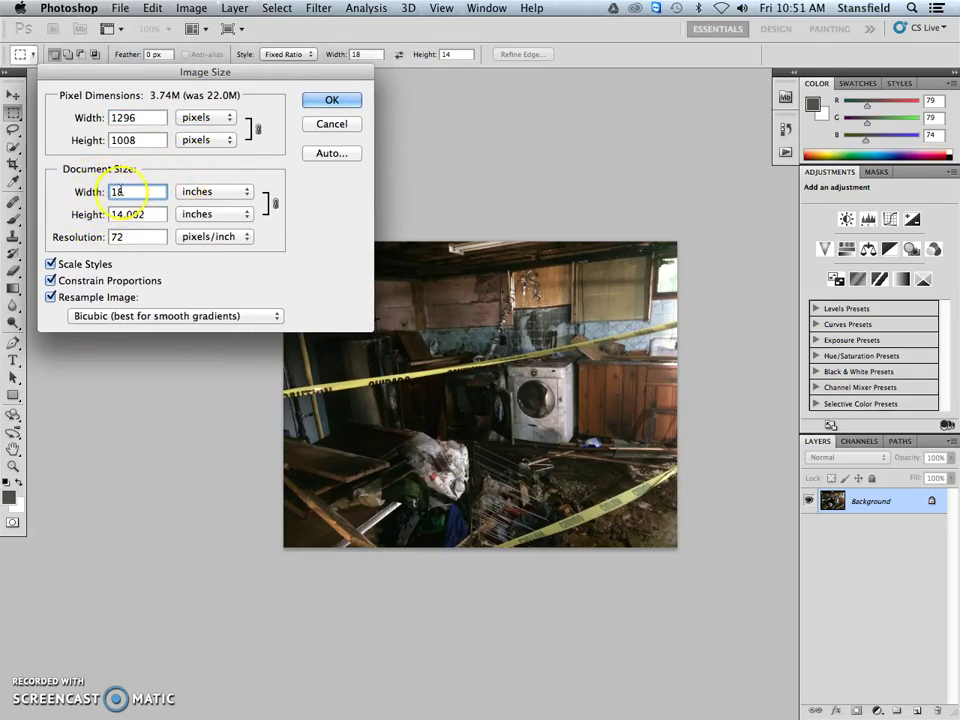
# - Switch Constrain Proportions and Resample Image off and back on in the image size settings
pyautogui.click(50, 281)
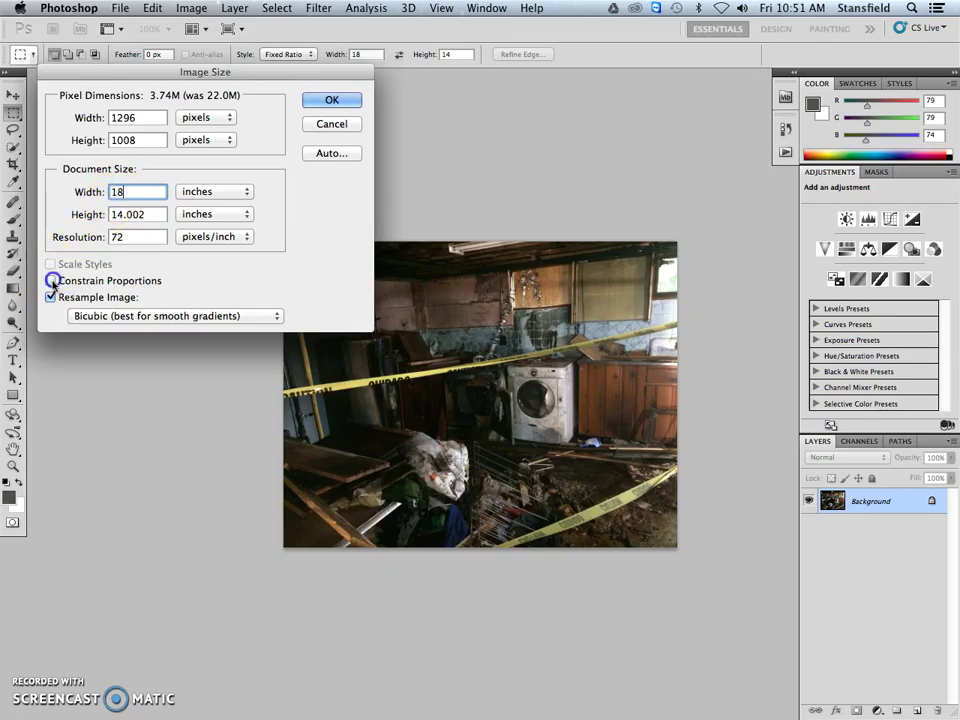
pyautogui.click(50, 297)
pyautogui.click(50, 297)
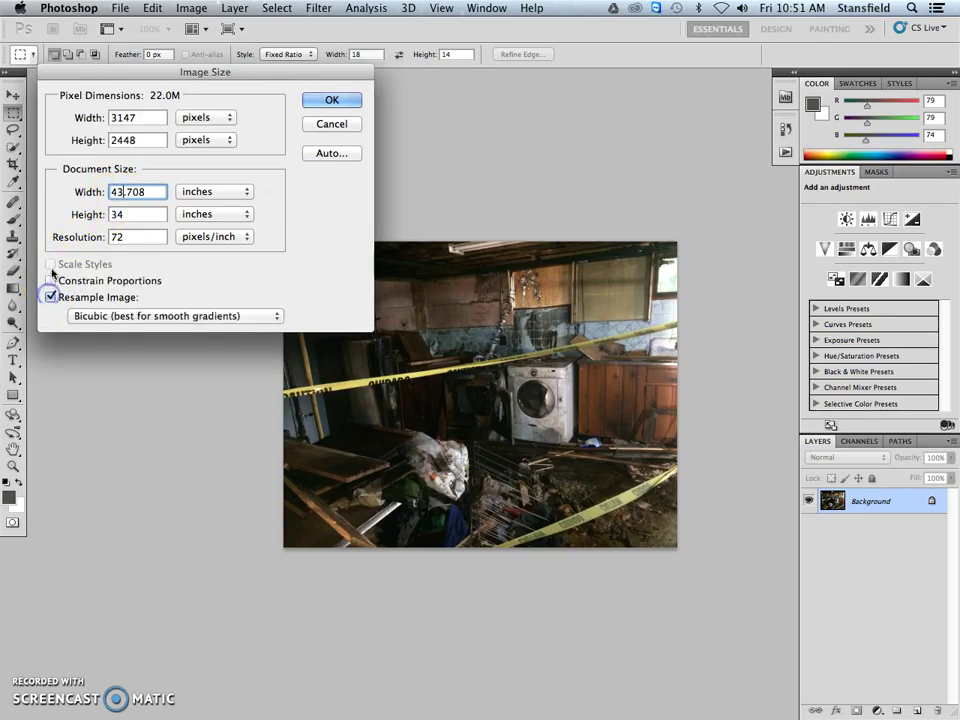
pyautogui.click(50, 281)
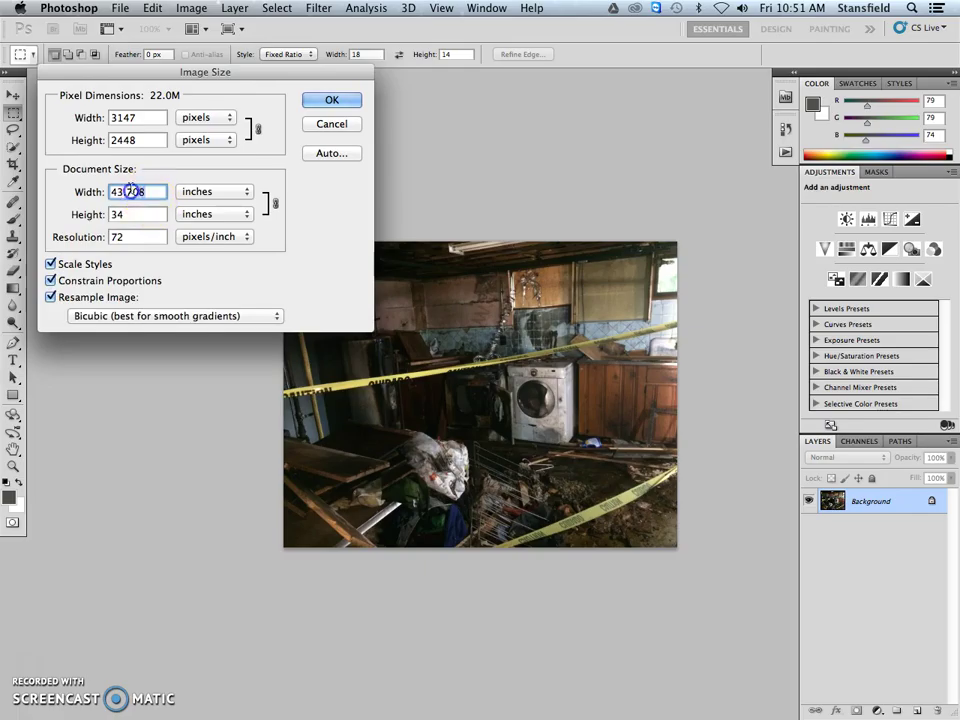
# - Enter a document width of 18 inches, try a height of 14 inches, and return the width to 18 inches
pyautogui.write('18')
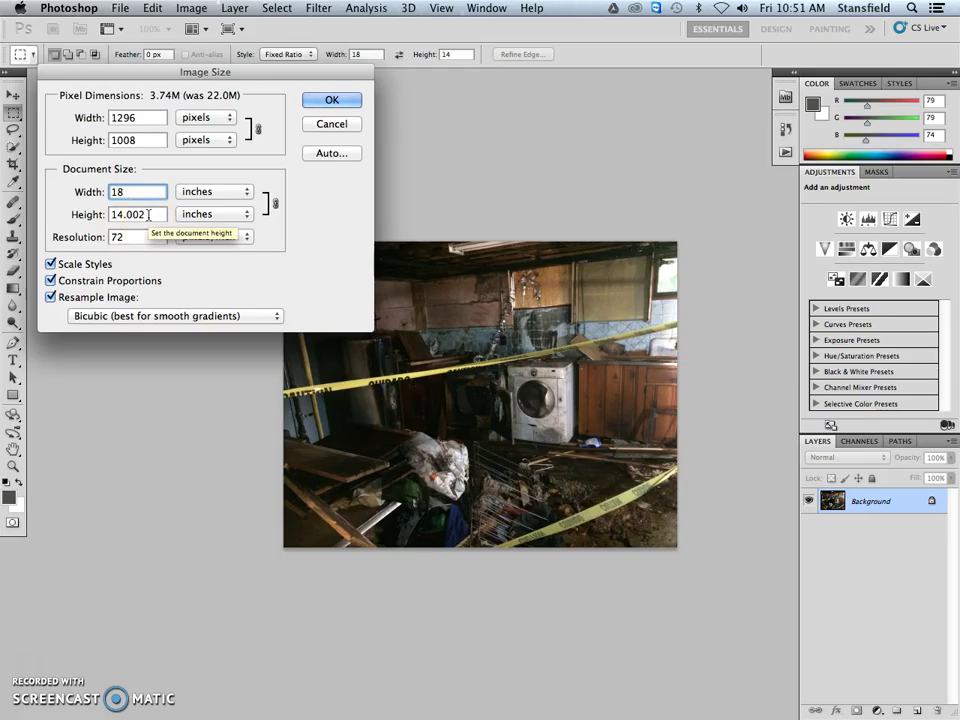
pyautogui.moveTo(146, 214); pyautogui.dragTo(53, 199)
pyautogui.write('14')
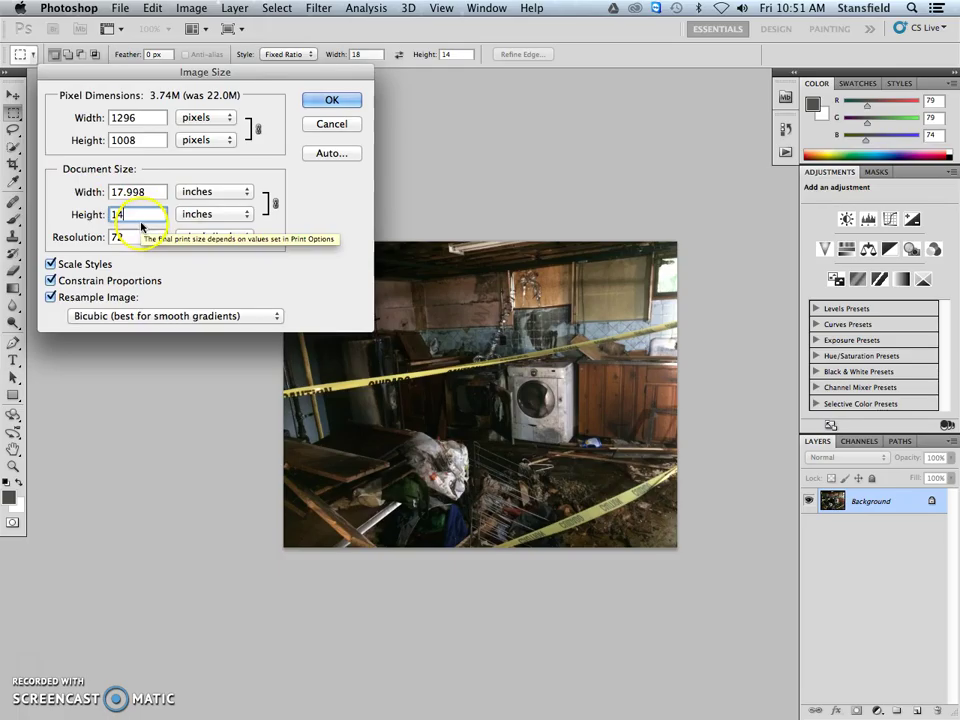
pyautogui.moveTo(144, 190); pyautogui.dragTo(96, 186)
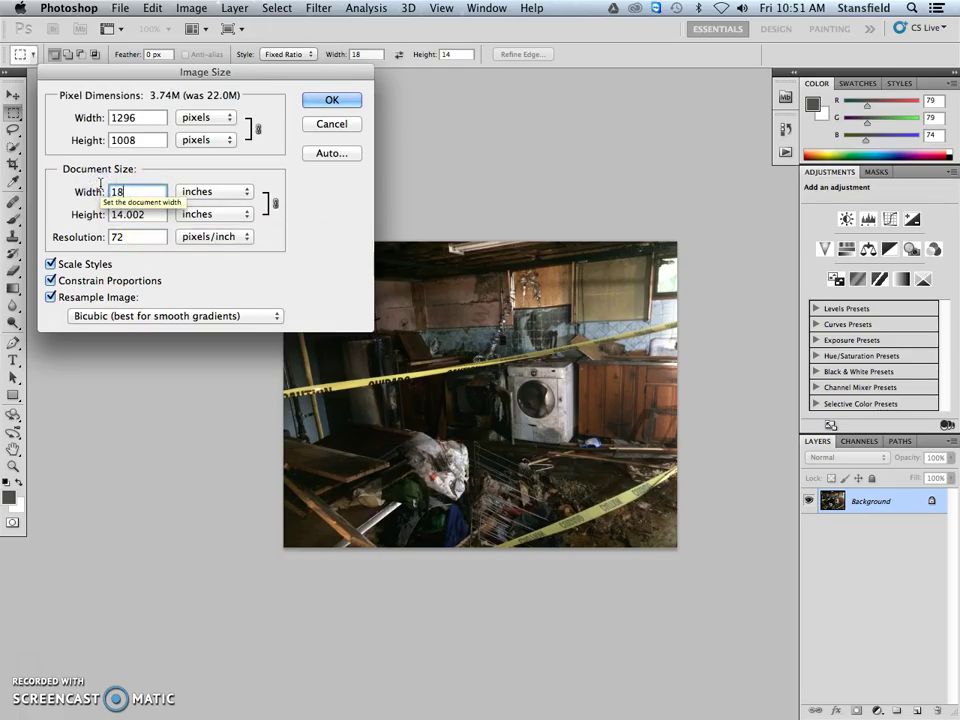
# - Set the document resolution to 180 pixels/inch
pyautogui.moveTo(150, 237); pyautogui.dragTo(118, 237)
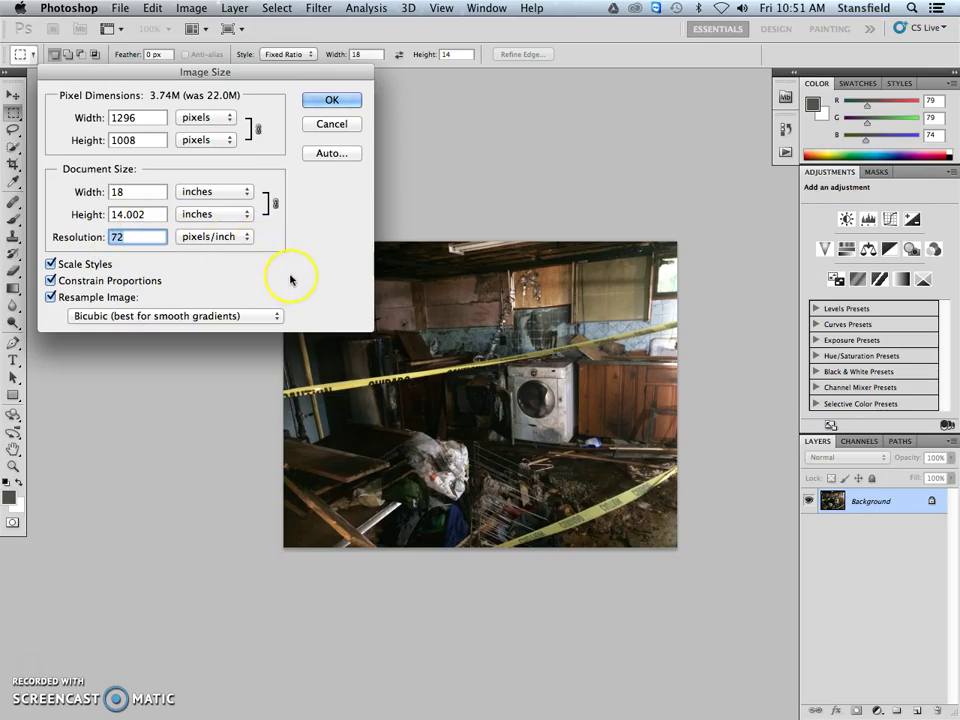
pyautogui.write('180')
pyautogui.click(183, 237)
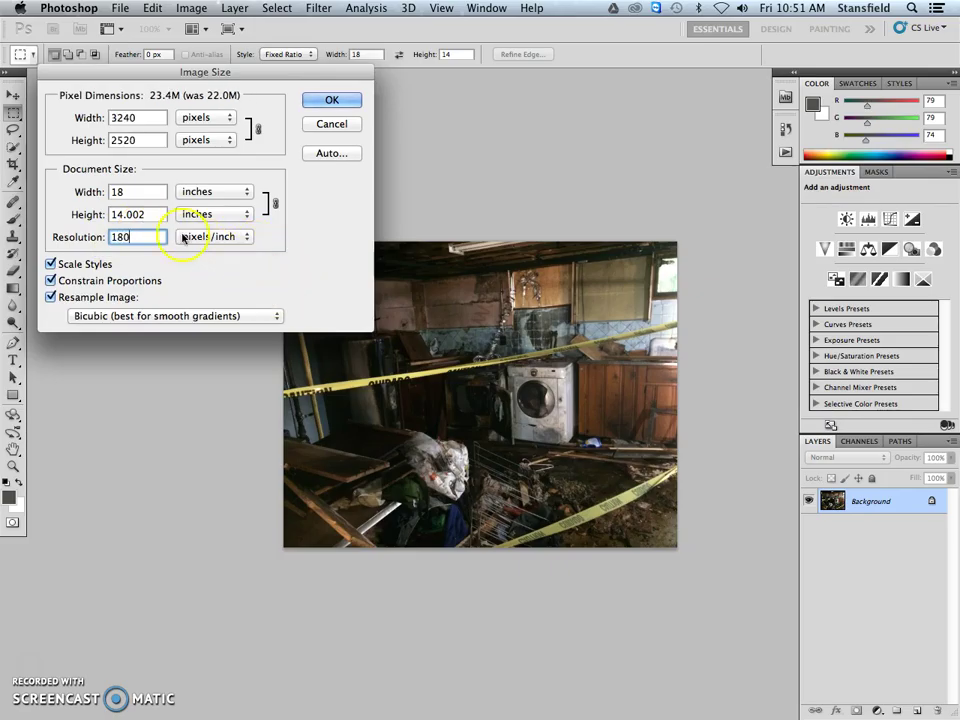
# - Try a document resolution of 240 pixels/inch
pyautogui.click(146, 235)
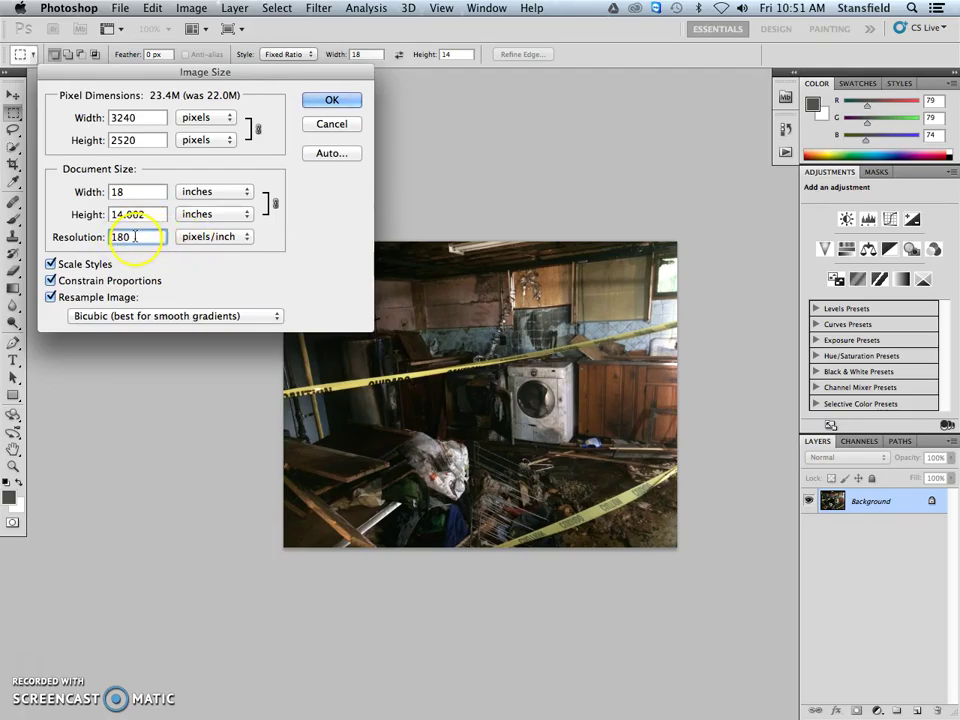
pyautogui.write('240')
pyautogui.click(131, 236)
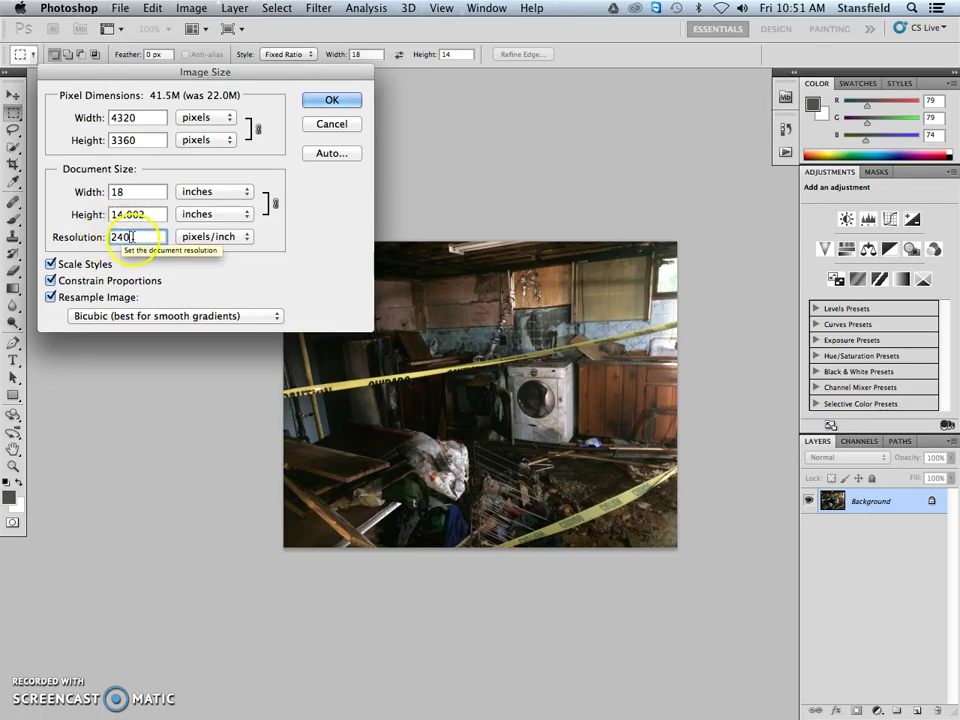
# - Return the resolution to 180 pixels/inch and apply the new image size
pyautogui.moveTo(131, 236); pyautogui.dragTo(67, 225)
pyautogui.write('180')
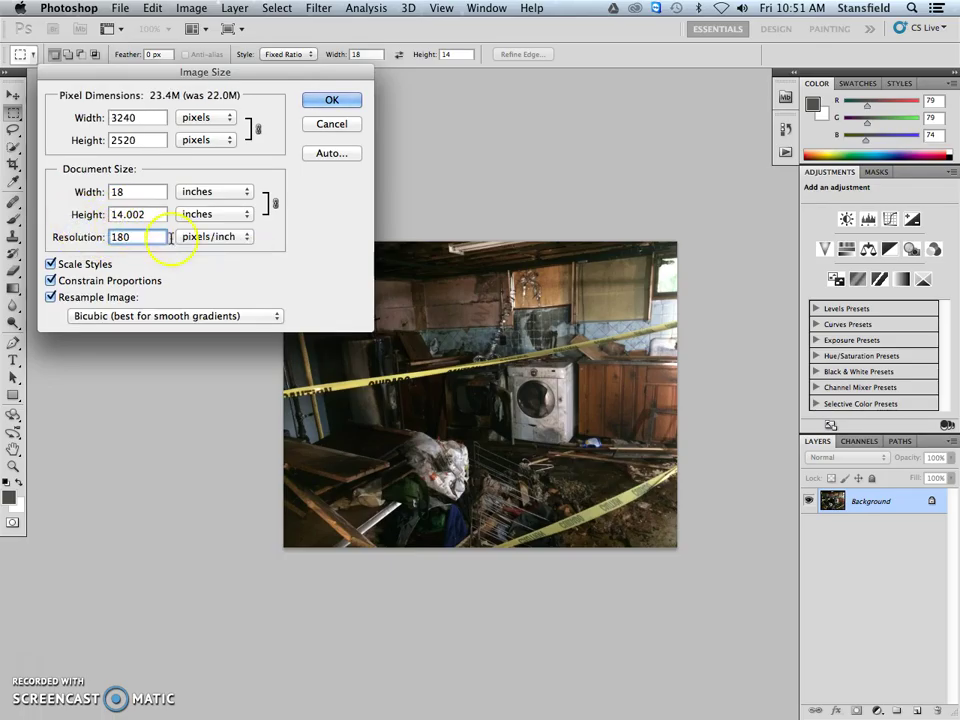
pyautogui.click(332, 102)
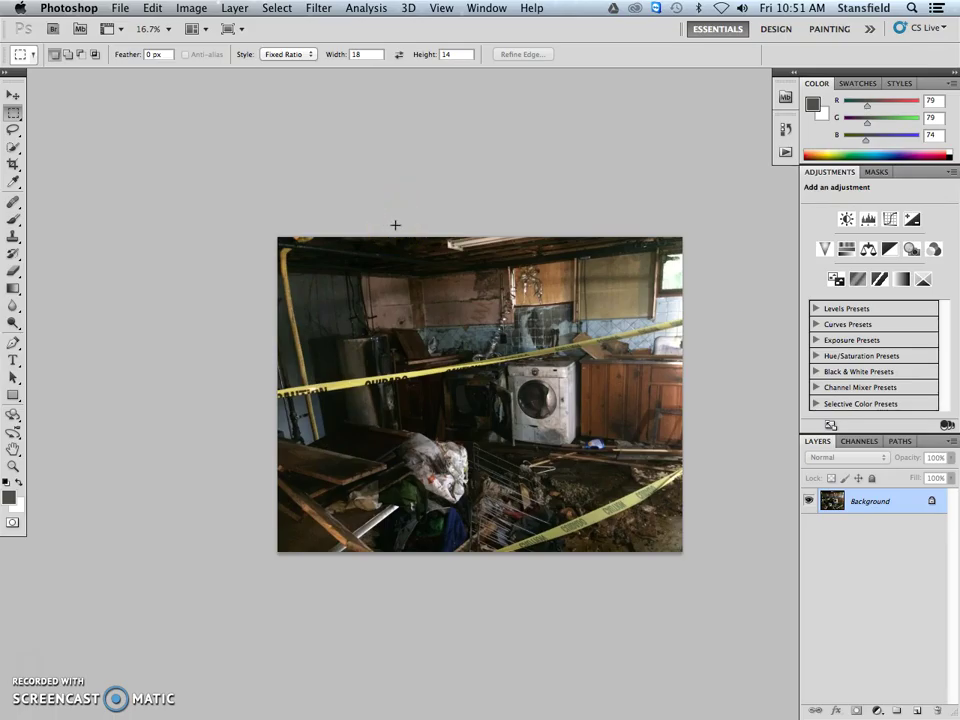
# - Show the rulers around the photo
pyautogui.click(441, 6)
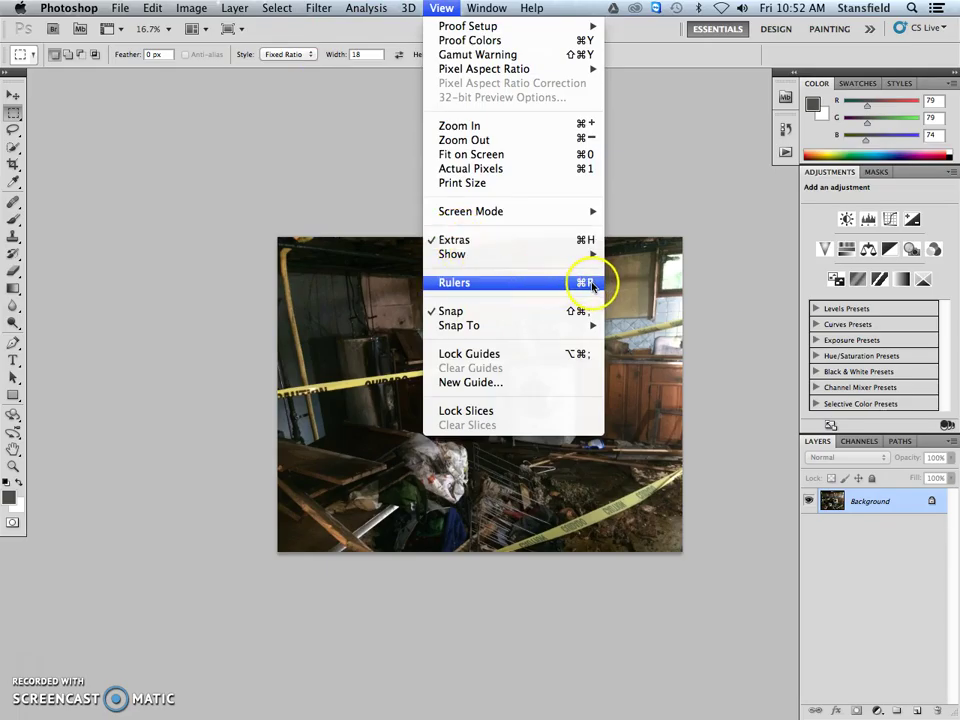
pyautogui.click(589, 287)
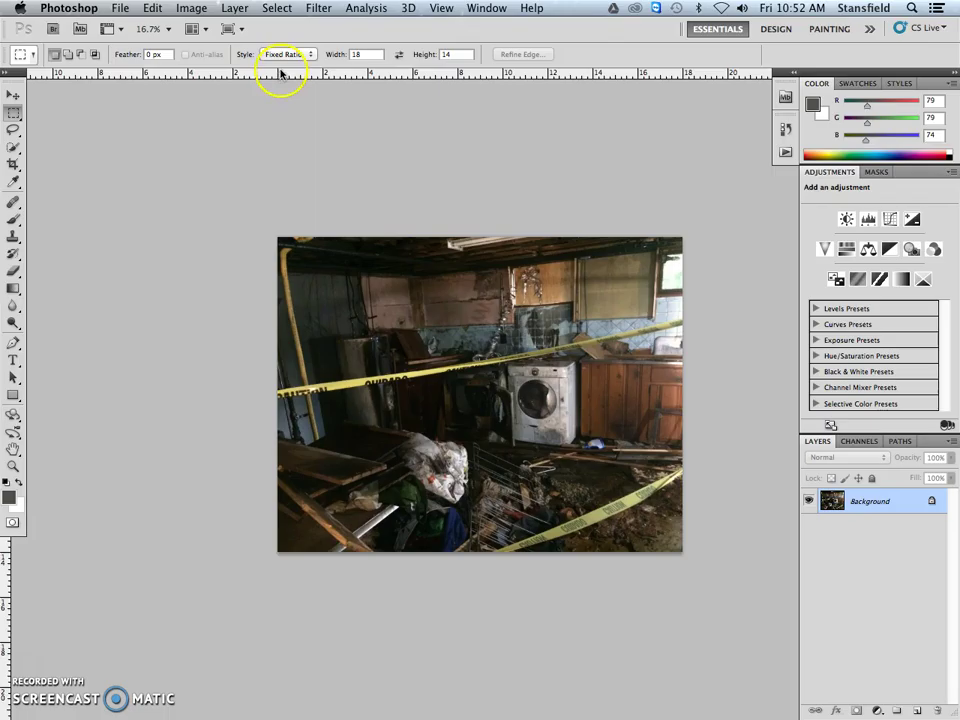
pyautogui.click(356, 284)
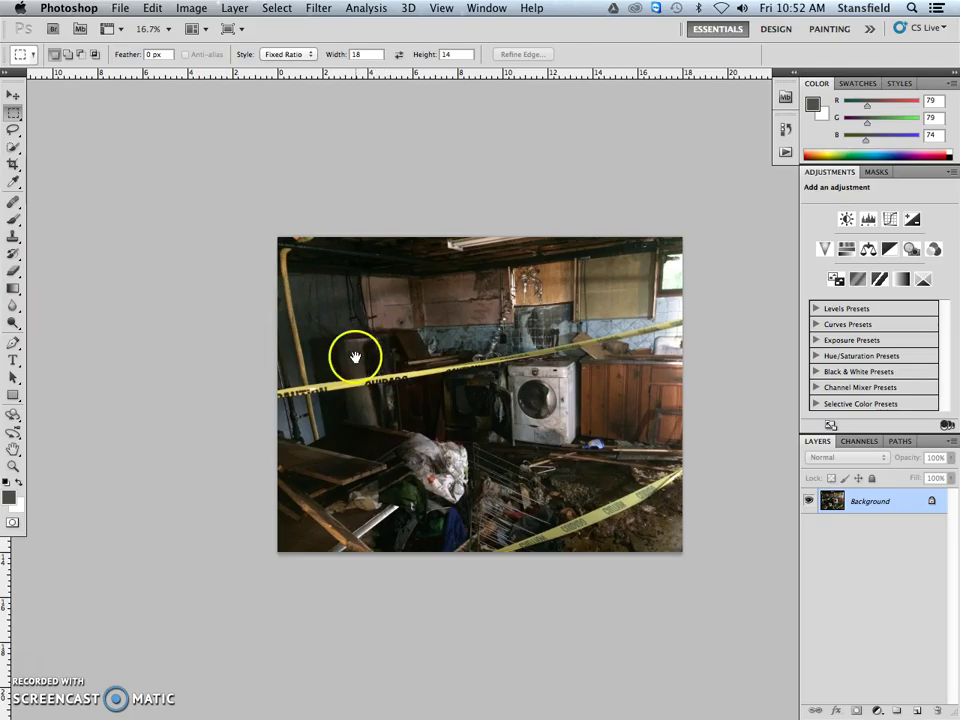
# - Cycle the screen mode until the photo is in a floating window, and move that window nearer the screen's centre
pyautogui.moveTo(422, 381); pyautogui.dragTo(407, 277)
pyautogui.press('f')
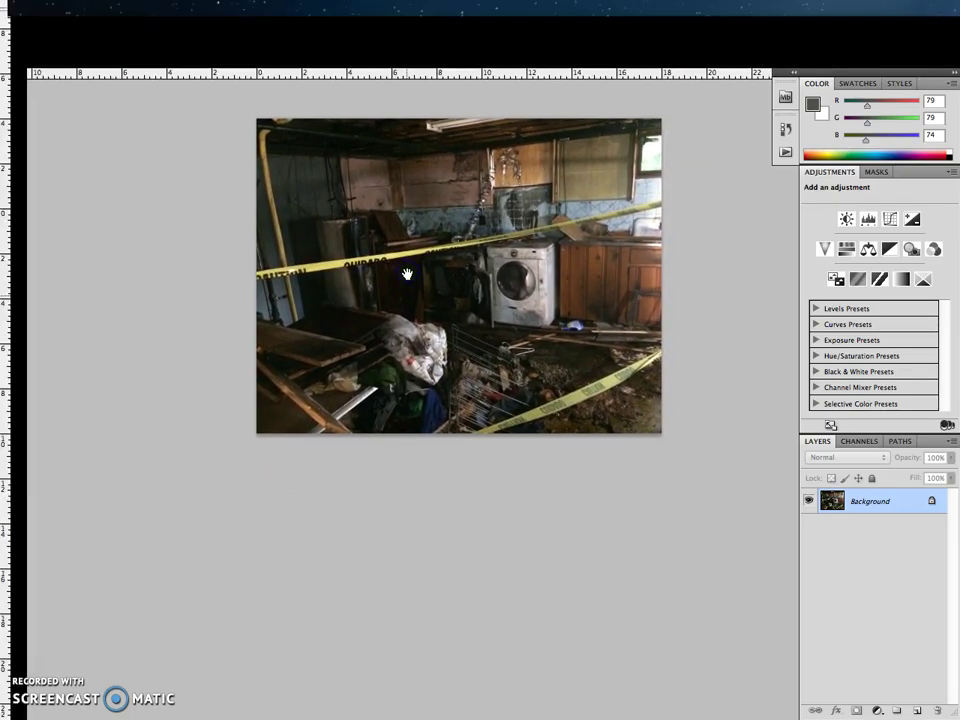
pyautogui.press('f')
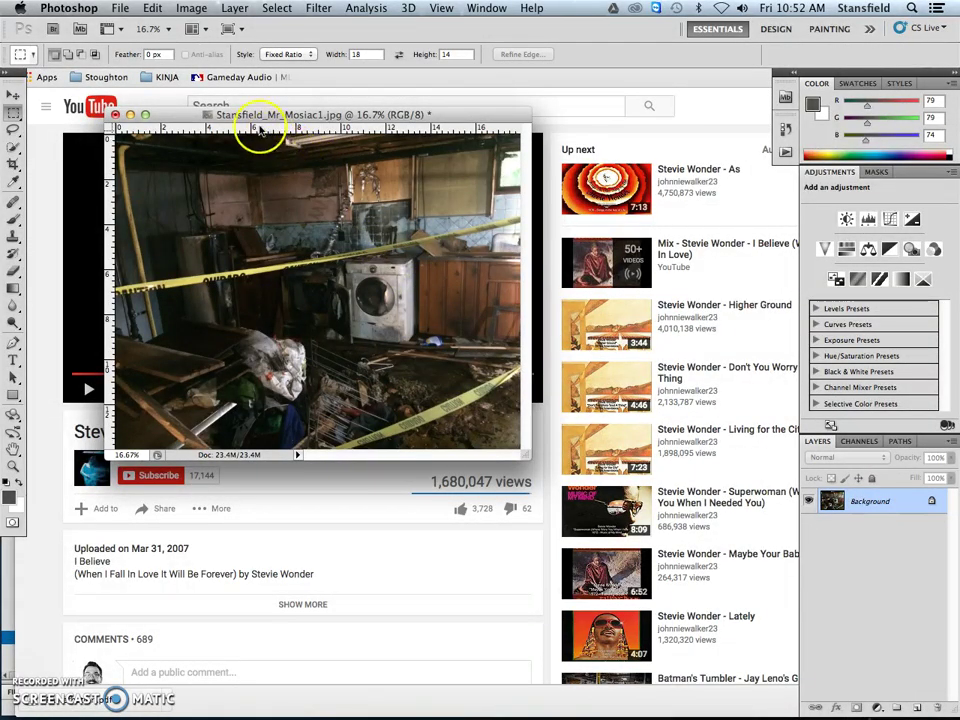
pyautogui.moveTo(234, 90); pyautogui.dragTo(373, 167)
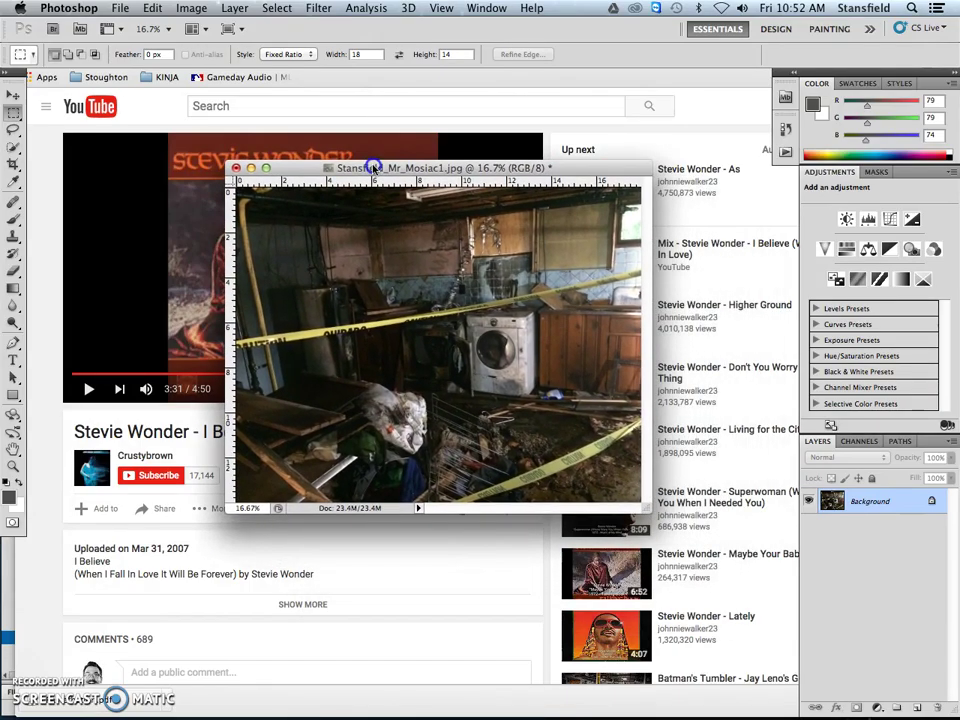
# - Cycle through the screen modes, settle on full screen with the menu bar, and position the photo high in the workspace
pyautogui.click(373, 174)
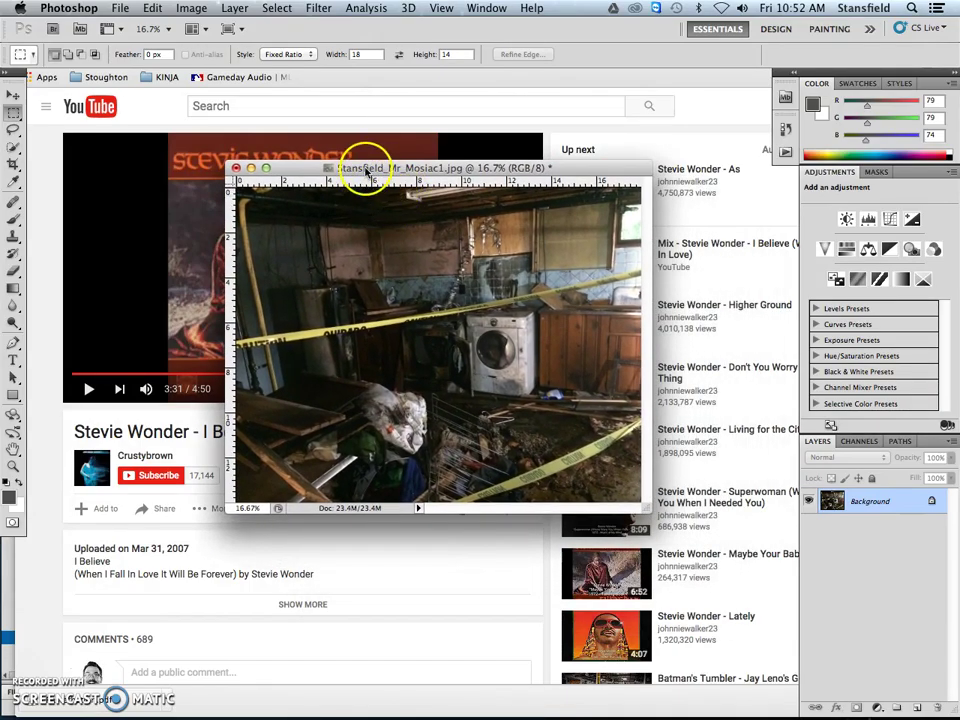
pyautogui.doubleClick(366, 172)
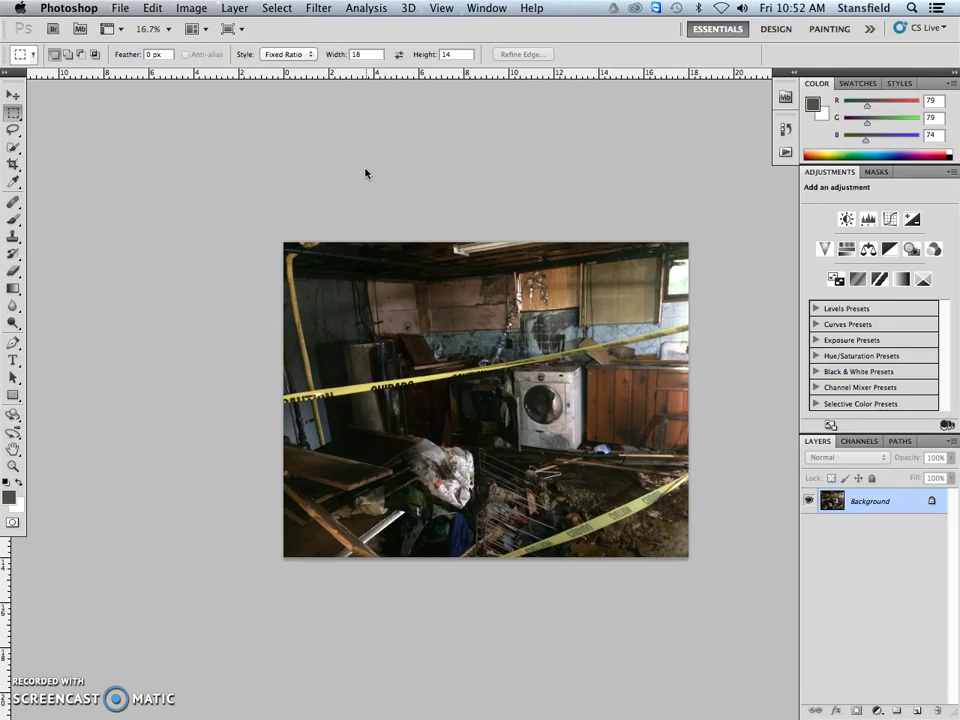
pyautogui.press('f')
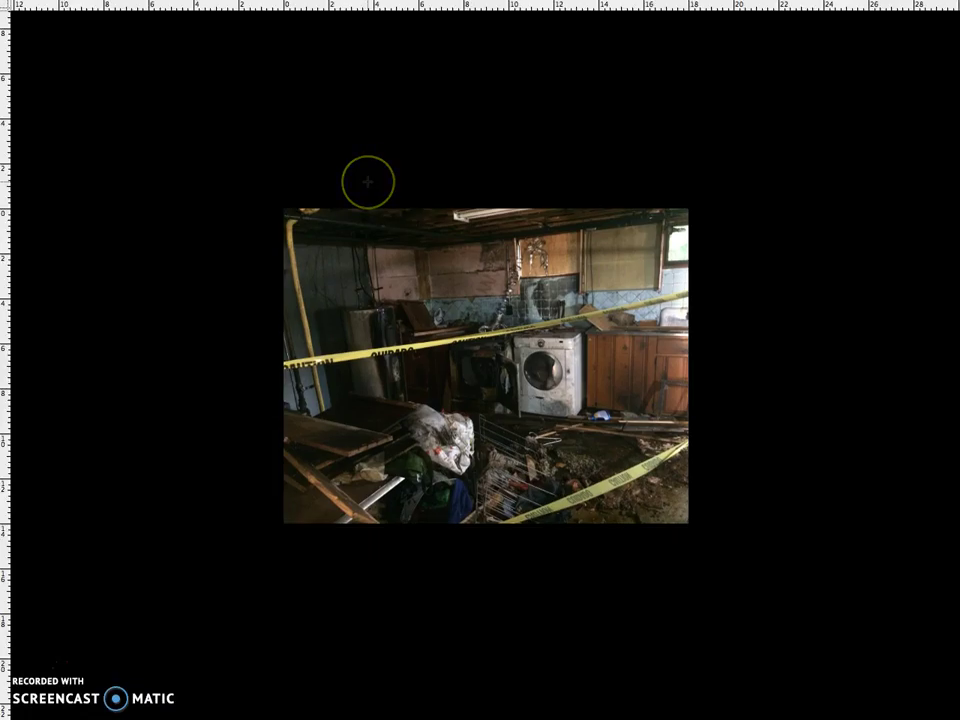
pyautogui.press('f')
pyautogui.press('f')
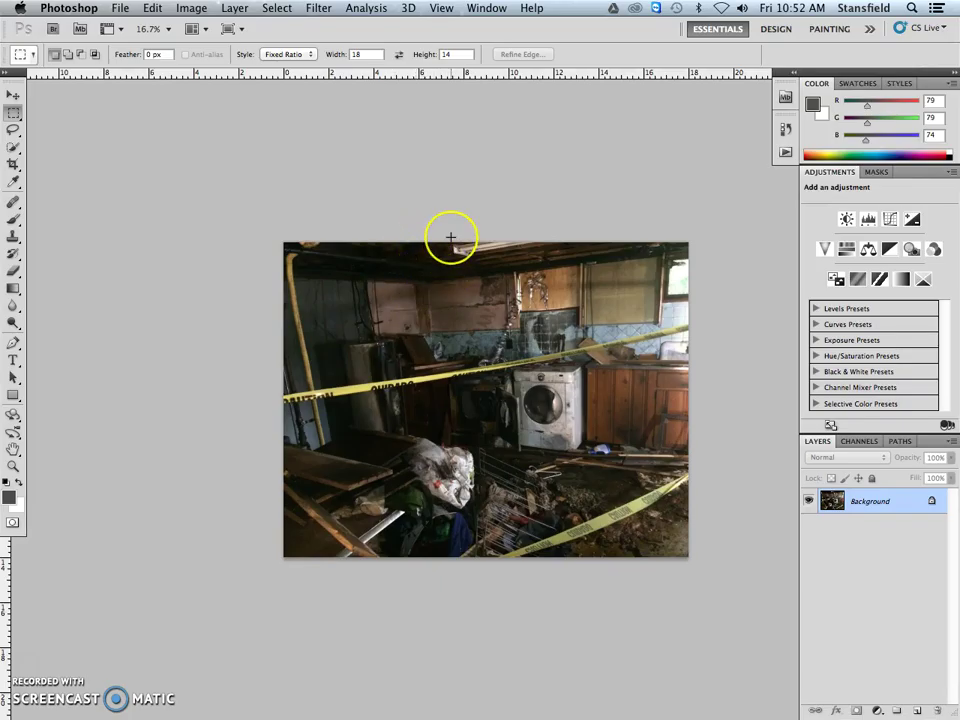
pyautogui.press('f')
pyautogui.press('f')
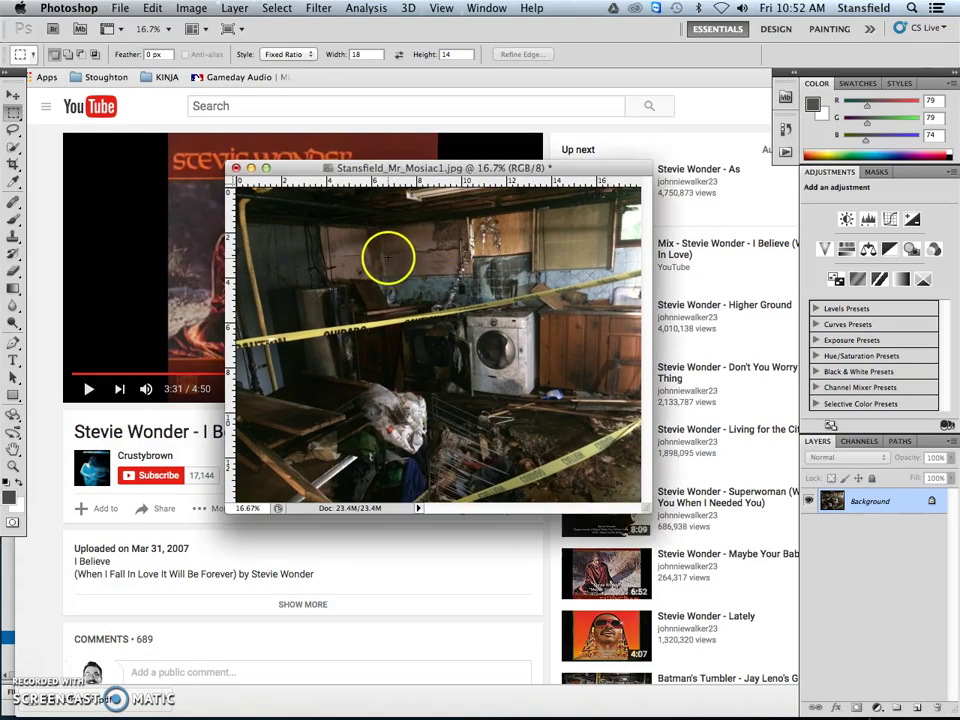
pyautogui.press('f')
pyautogui.moveTo(386, 336); pyautogui.dragTo(366, 193)
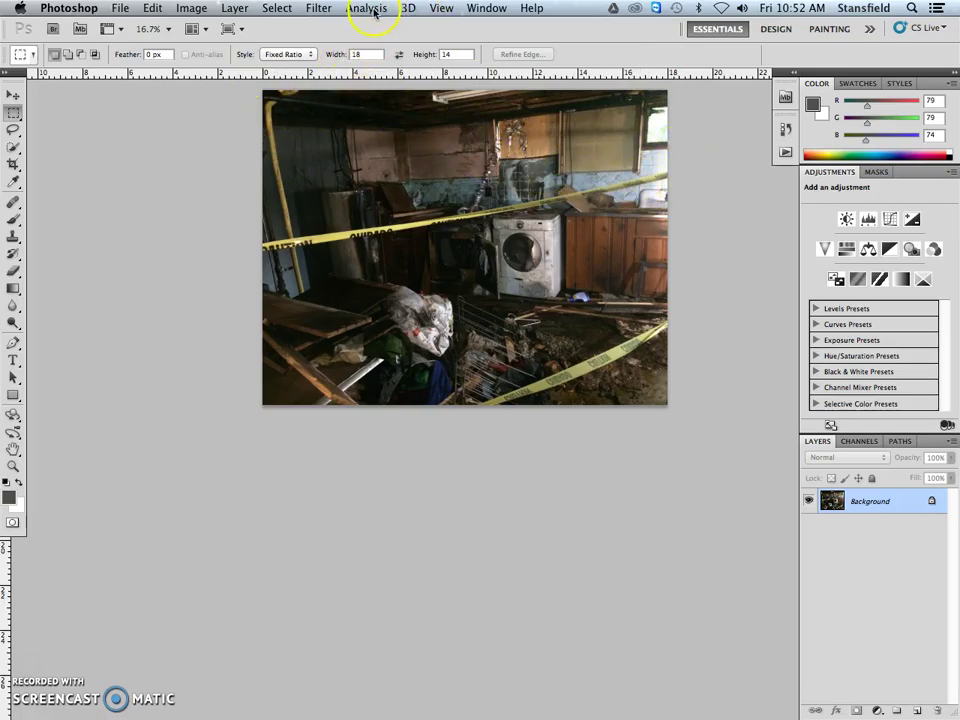
# - Start the Mosaic filter on the photo and examine its preview cells at actual pixel size
pyautogui.click(319, 9)
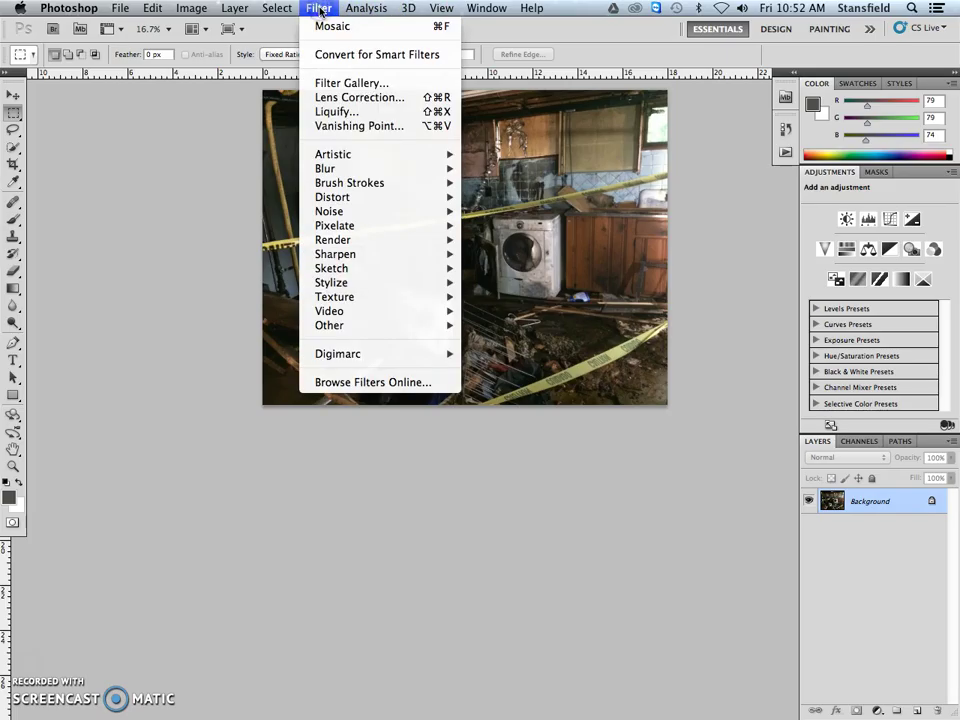
pyautogui.moveTo(425, 236)
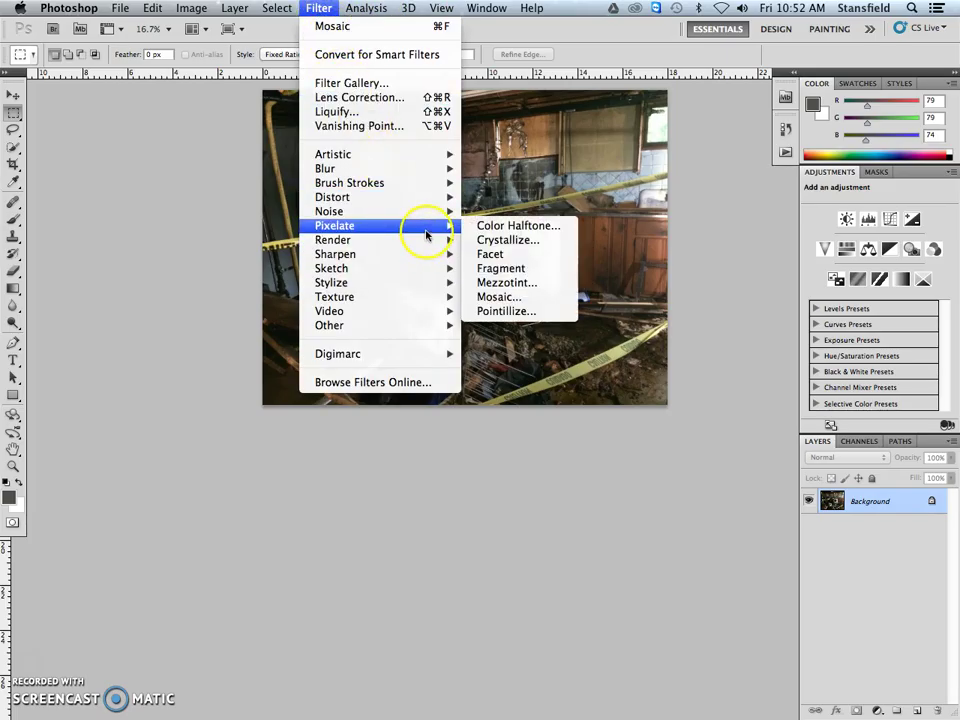
pyautogui.click(500, 297)
pyautogui.moveTo(524, 288)
pyautogui.mouseDown()
pyautogui.moveTo(564, 287)
pyautogui.moveTo(604, 317)
pyautogui.moveTo(477, 228)
pyautogui.mouseUp()
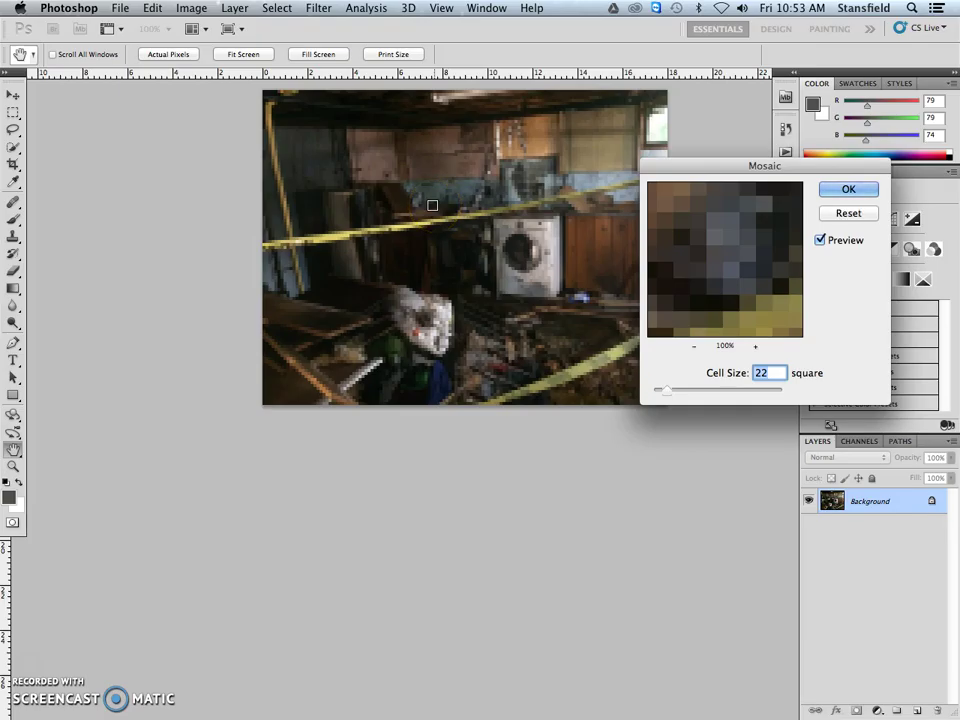
pyautogui.press('super+alt+0')
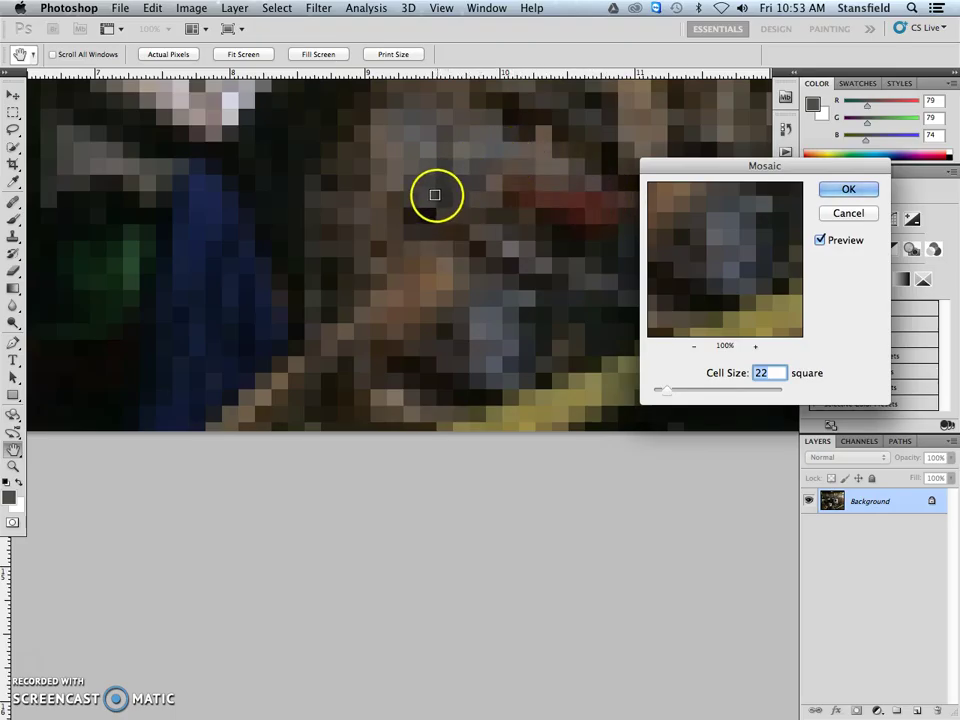
pyautogui.moveTo(433, 195); pyautogui.dragTo(424, 531)
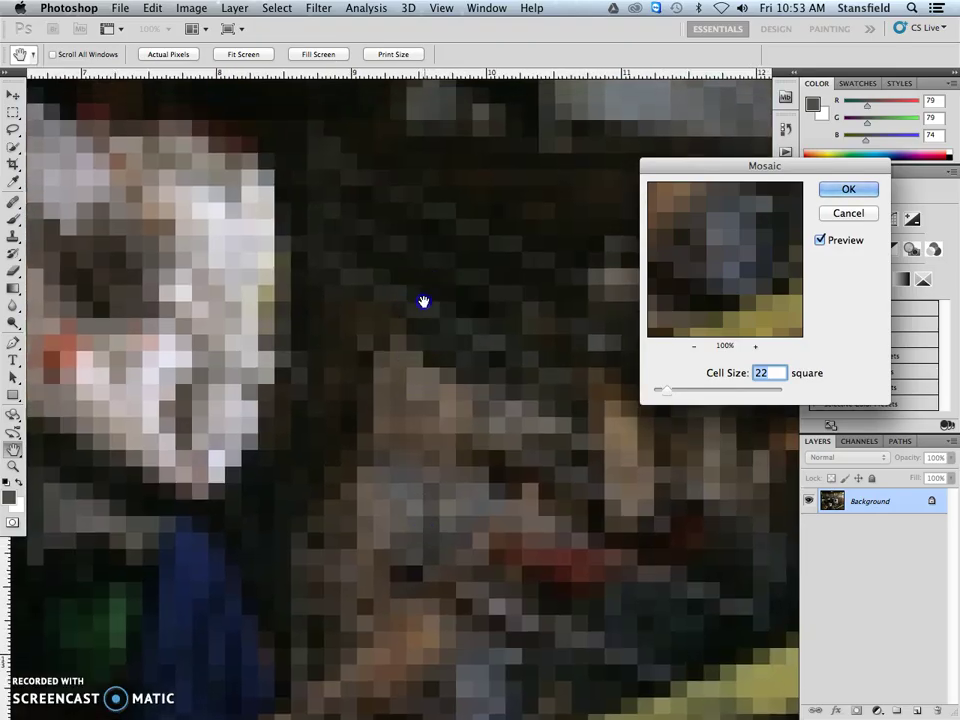
pyautogui.moveTo(424, 298); pyautogui.dragTo(388, 491)
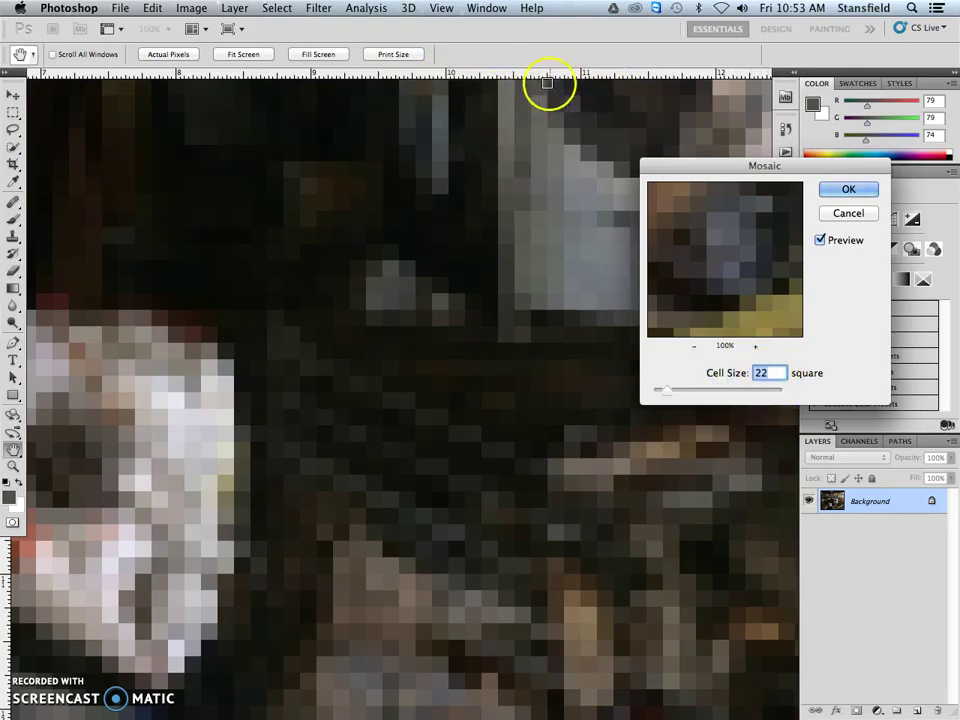
# - Try Mosaic cell sizes of 64, 51 and 44 square
pyautogui.press('Up')
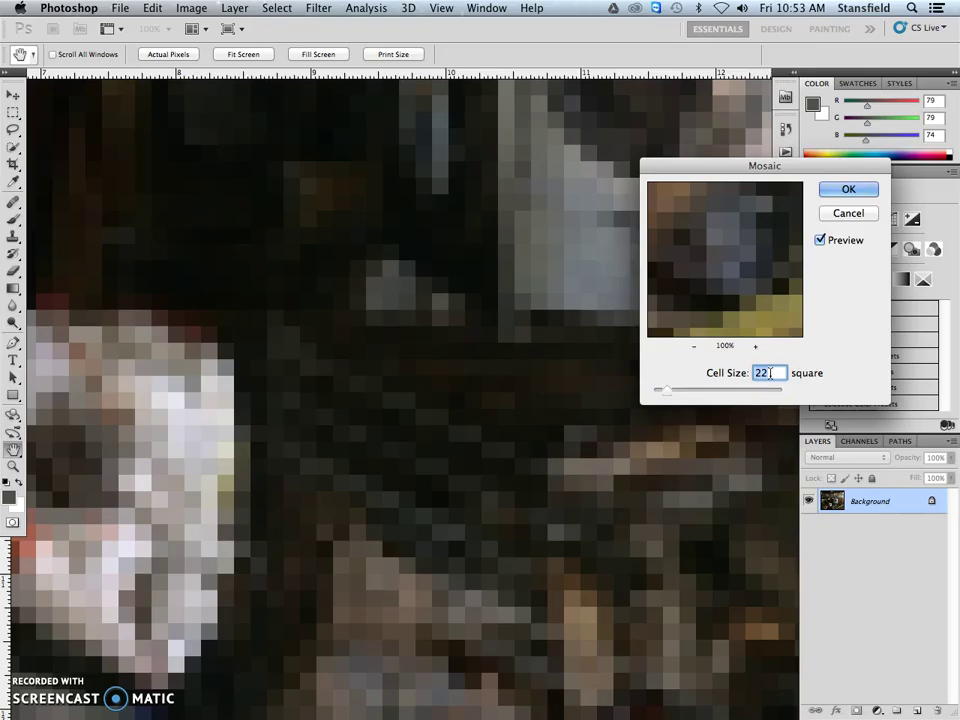
pyautogui.moveTo(669, 390); pyautogui.dragTo(693, 390)
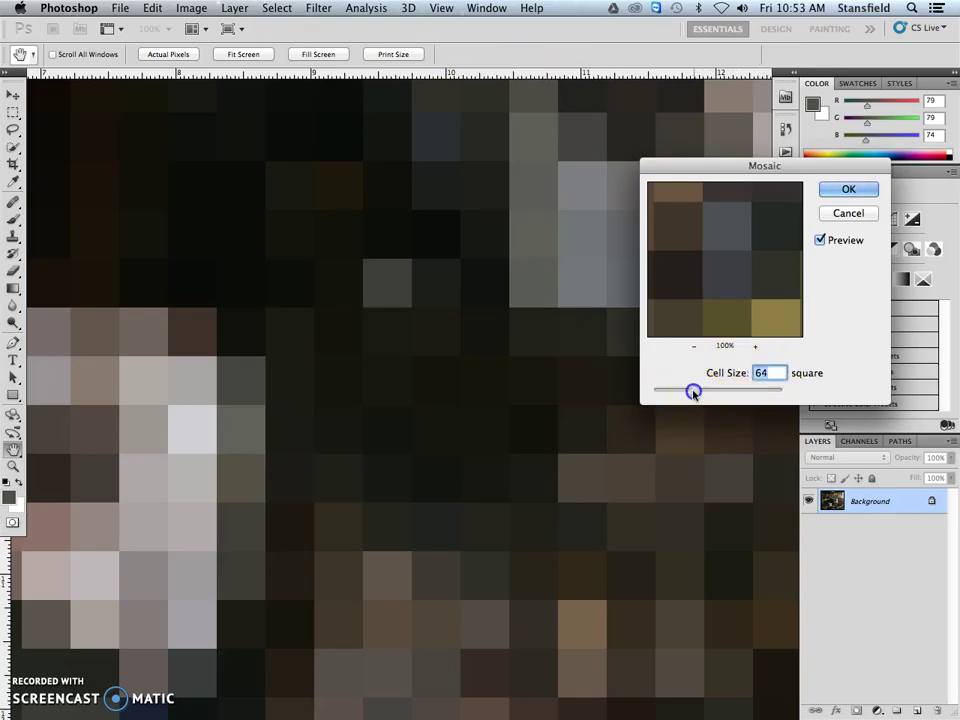
pyautogui.moveTo(688, 393); pyautogui.dragTo(686, 388)
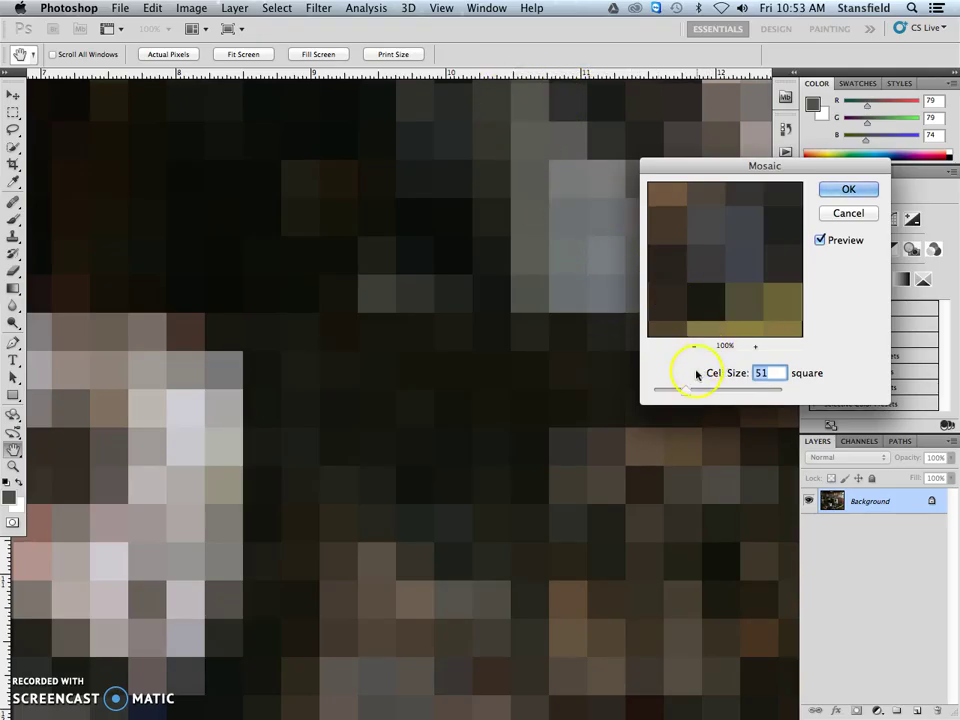
pyautogui.moveTo(684, 395); pyautogui.dragTo(677, 388)
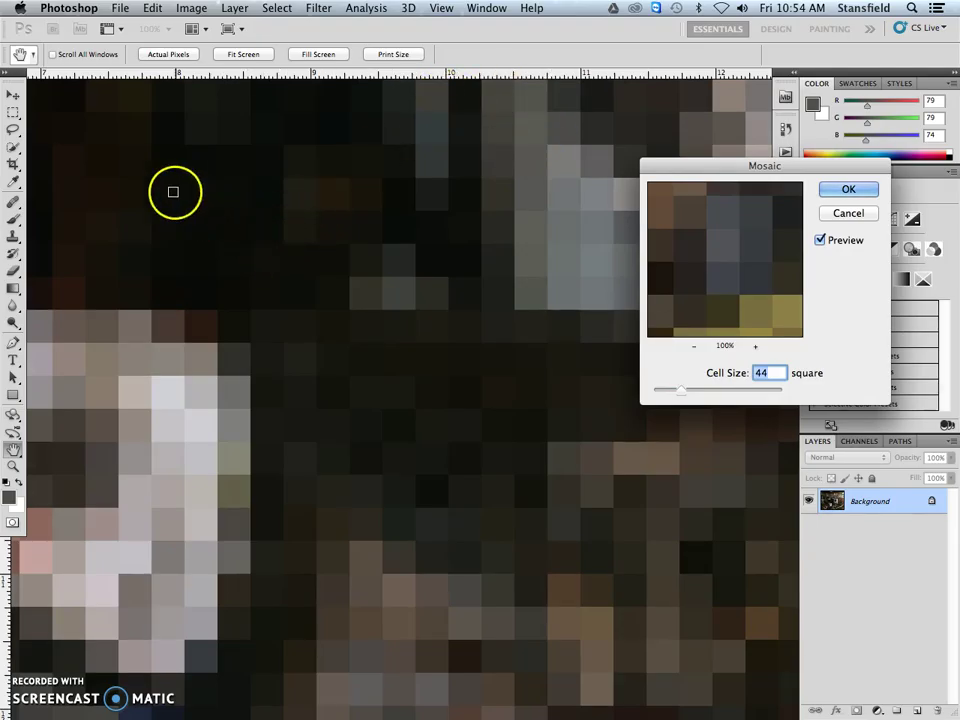
# - Check the cells against the ruler at the photo's left edge, set the Mosaic cell size to 45 square and apply it
pyautogui.moveTo(170, 204); pyautogui.dragTo(251, 332)
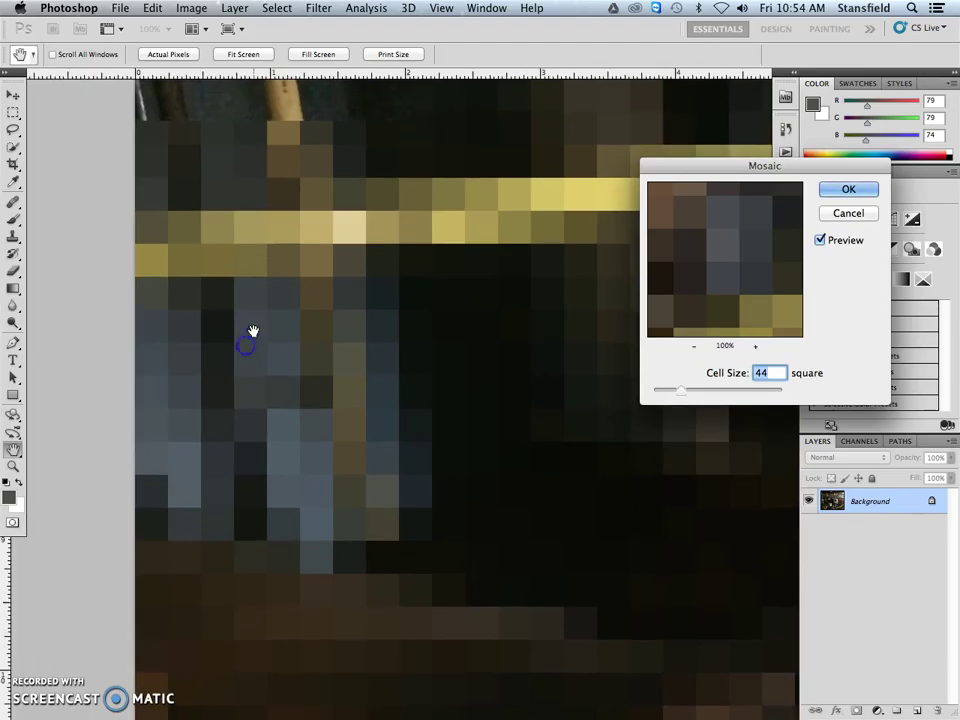
pyautogui.moveTo(303, 193); pyautogui.dragTo(303, 70)
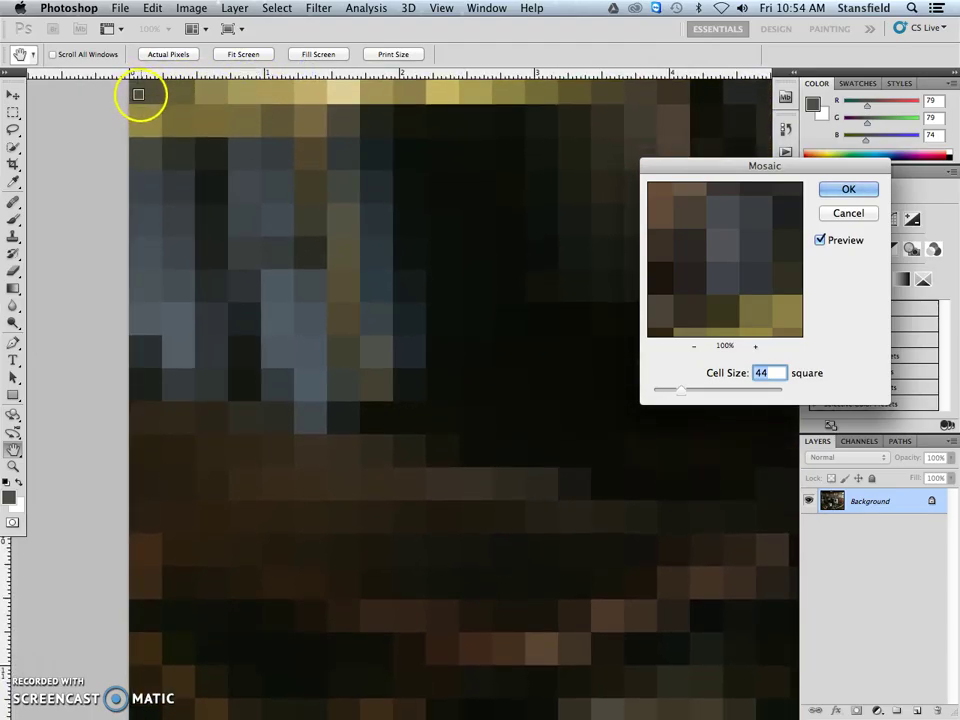
pyautogui.write('45')
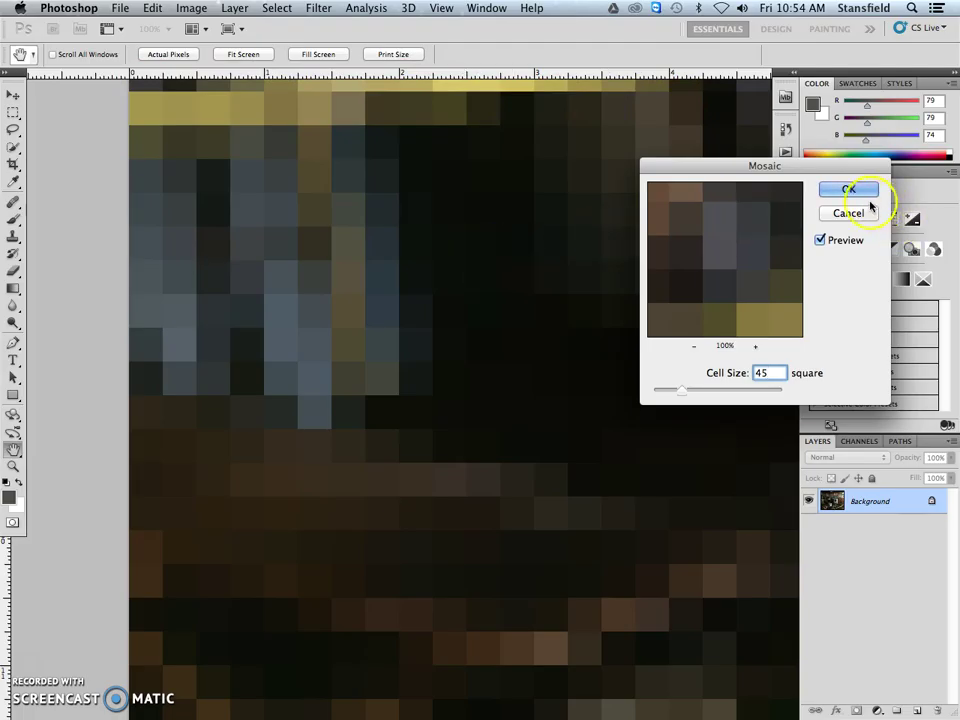
pyautogui.click(845, 191)
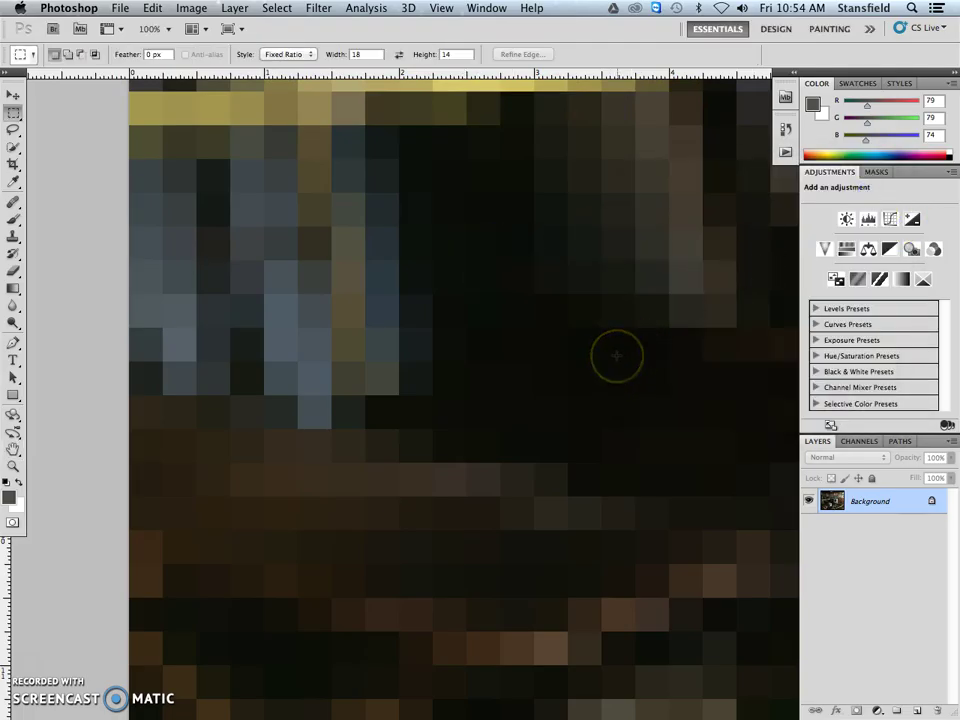
# - Examine the mosaic effect across the whole photo at different magnifications
pyautogui.press('super+0')
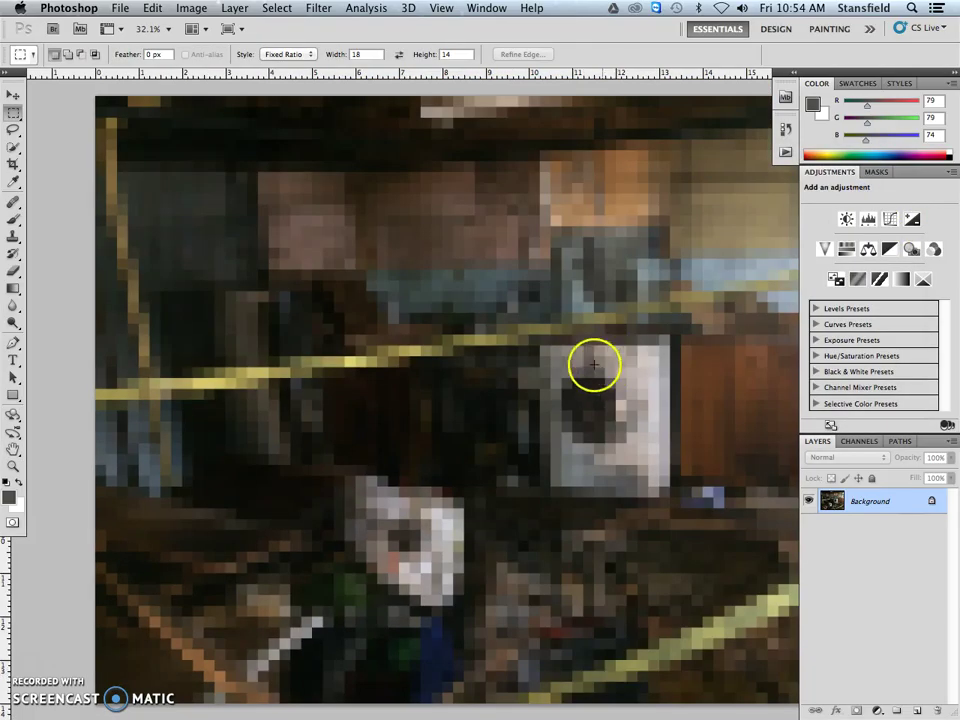
pyautogui.press('super+minus')
pyautogui.press('super+minus')
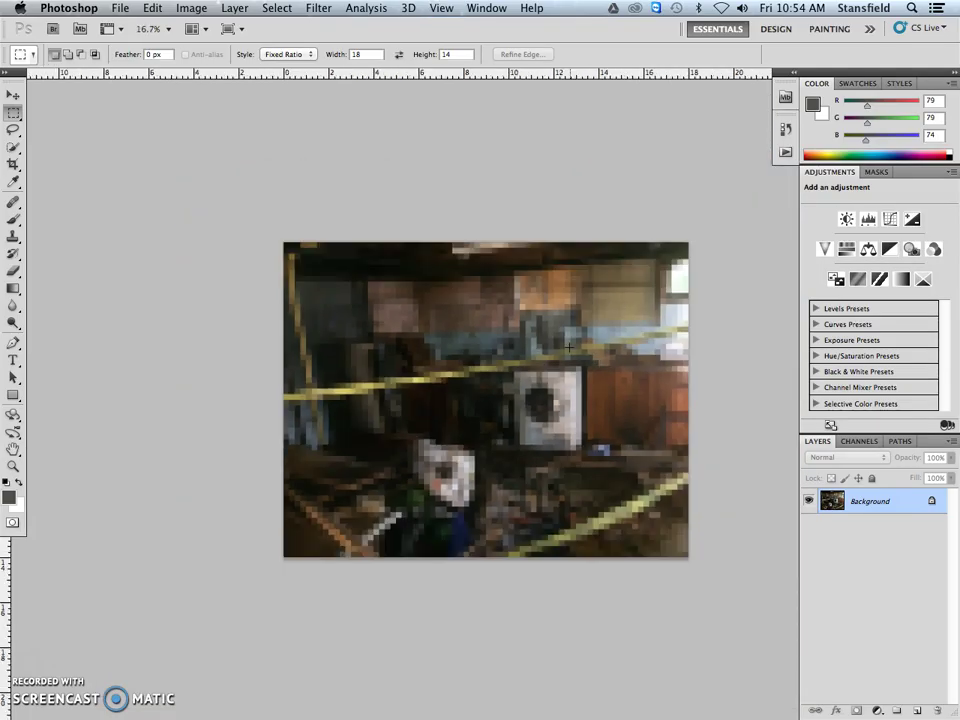
pyautogui.press('super+plus')
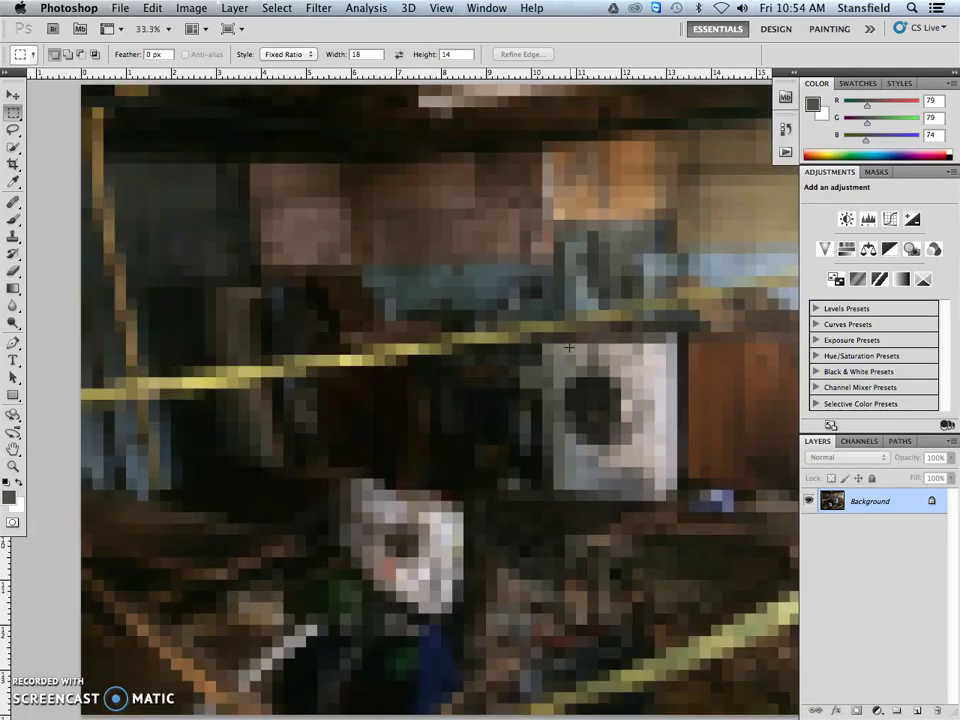
pyautogui.press('super+minus')
pyautogui.press('super+minus')
pyautogui.scroll(-5, 471, 339)
pyautogui.hscroll(4, 471, 339)
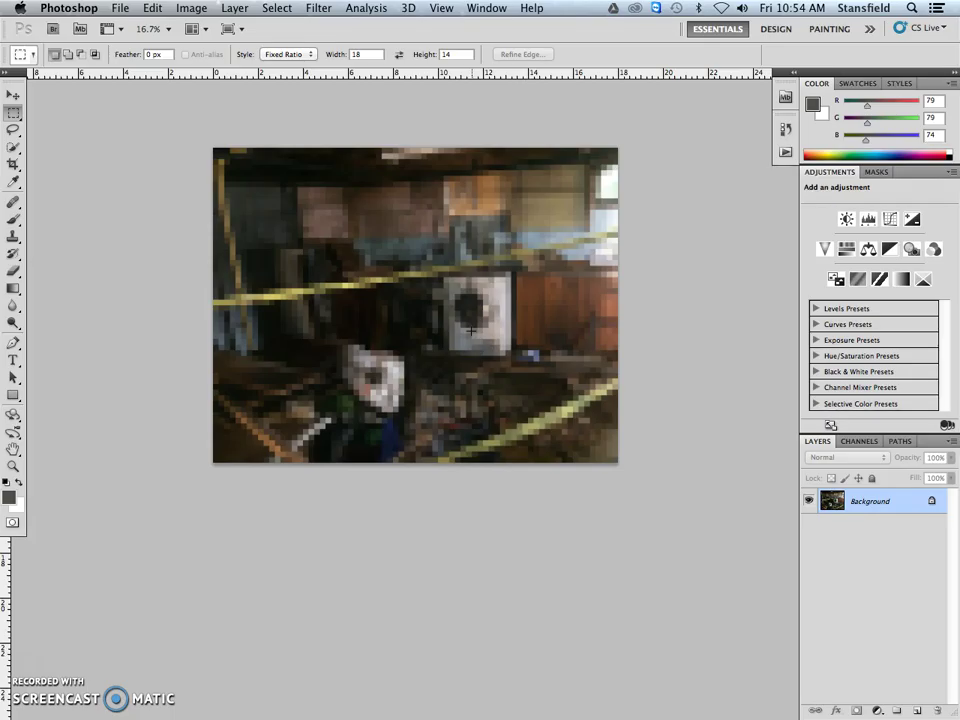
pyautogui.click(452, 352)
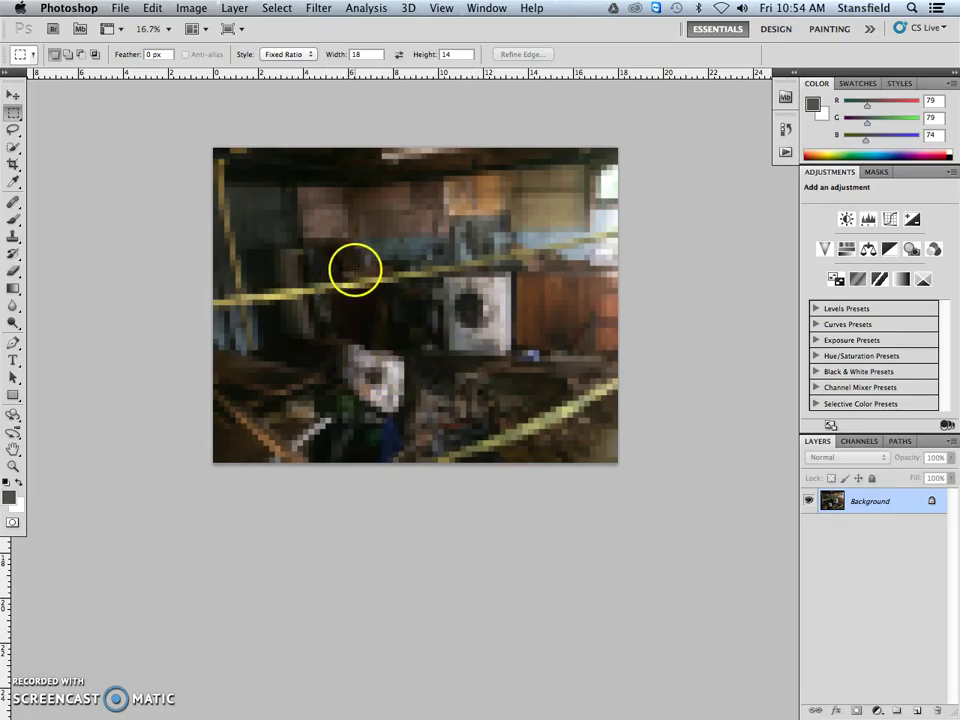
# - Start the Posterize adjustment, place its dialog below the photo, and try 26 and 14 levels
pyautogui.click(191, 8)
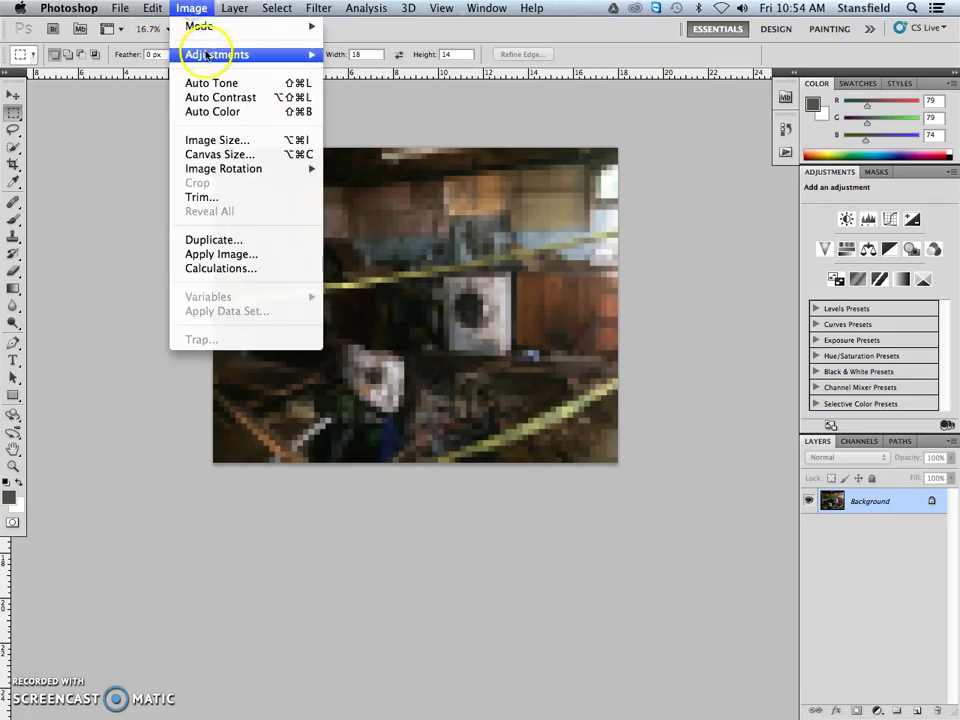
pyautogui.moveTo(210, 54)
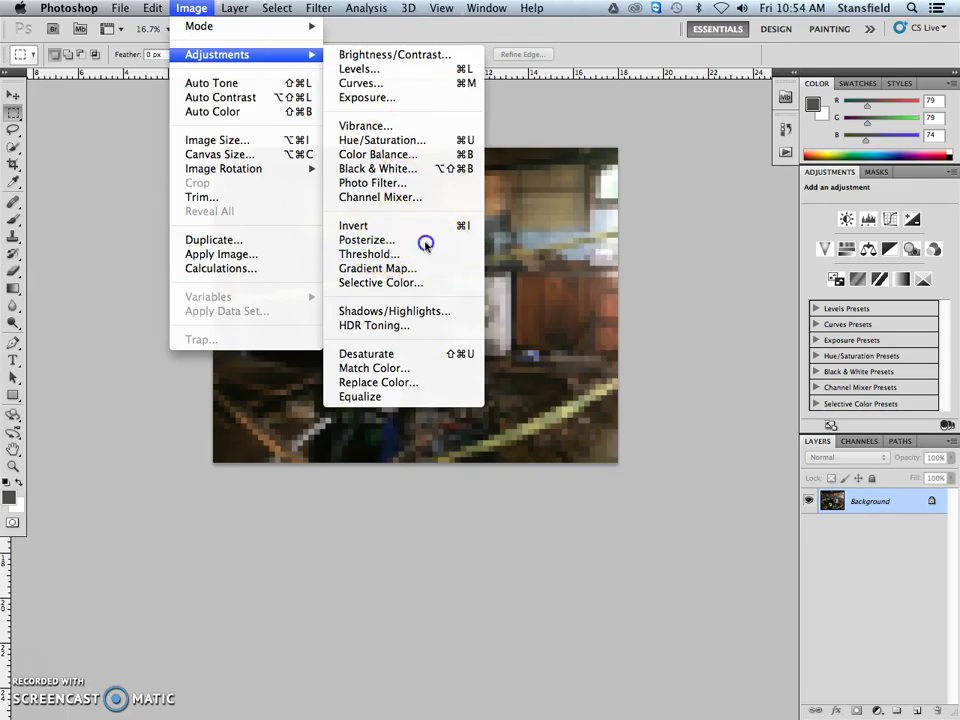
pyautogui.click(424, 241)
pyautogui.moveTo(577, 358); pyautogui.dragTo(501, 545)
pyautogui.moveTo(450, 588); pyautogui.dragTo(650, 583)
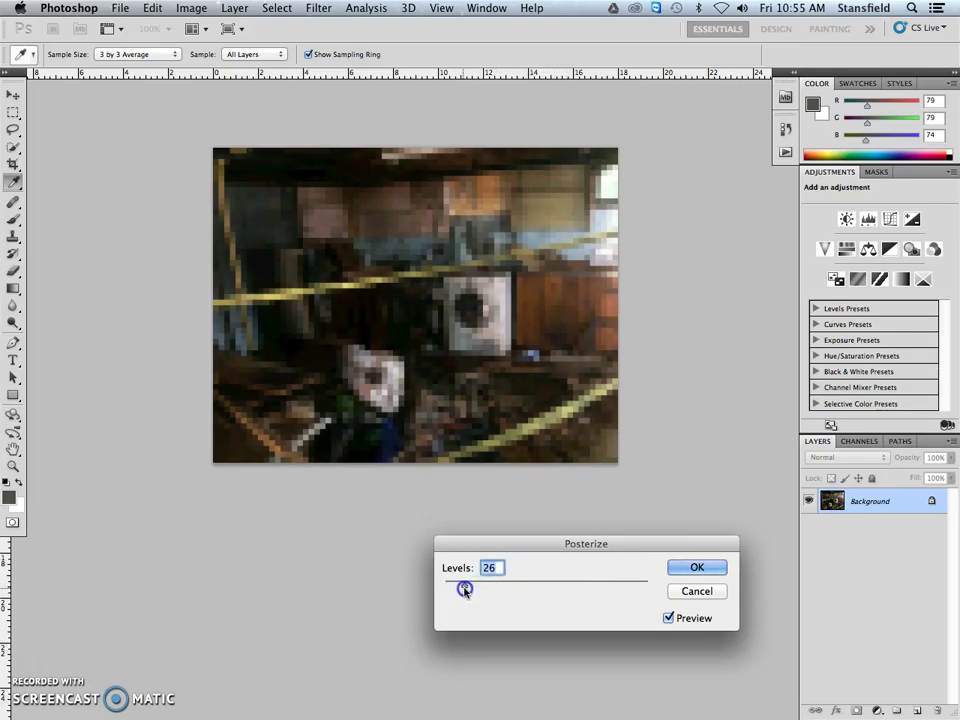
pyautogui.moveTo(466, 589); pyautogui.dragTo(454, 589)
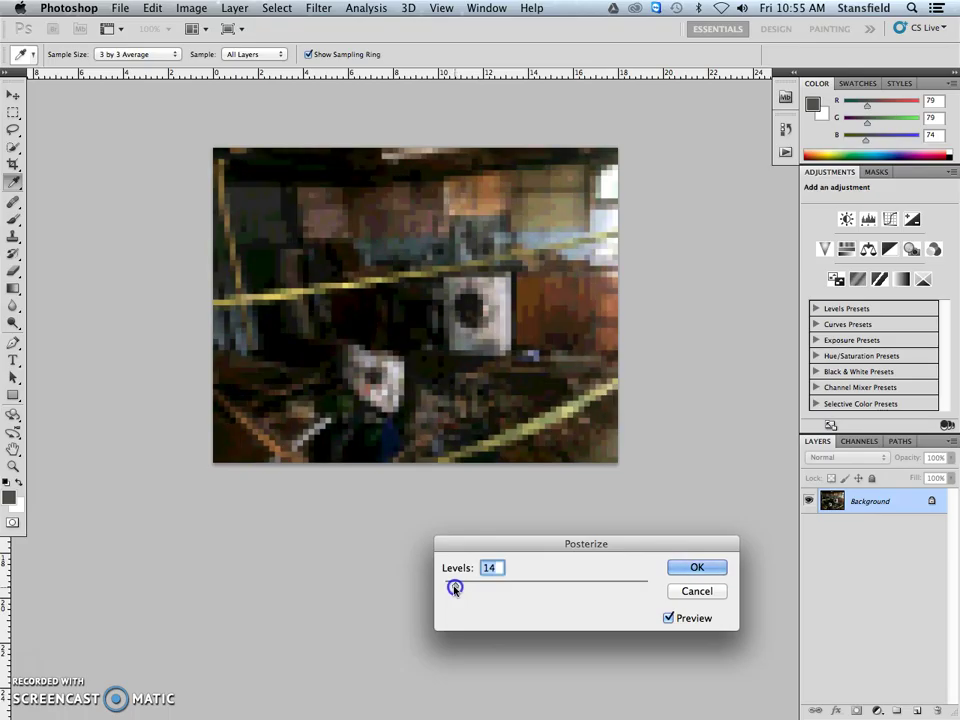
# - Check the posterized colours at actual pixel size, set Posterize to 20 levels, and apply it to the mosaic photo
pyautogui.press('super+alt+0')
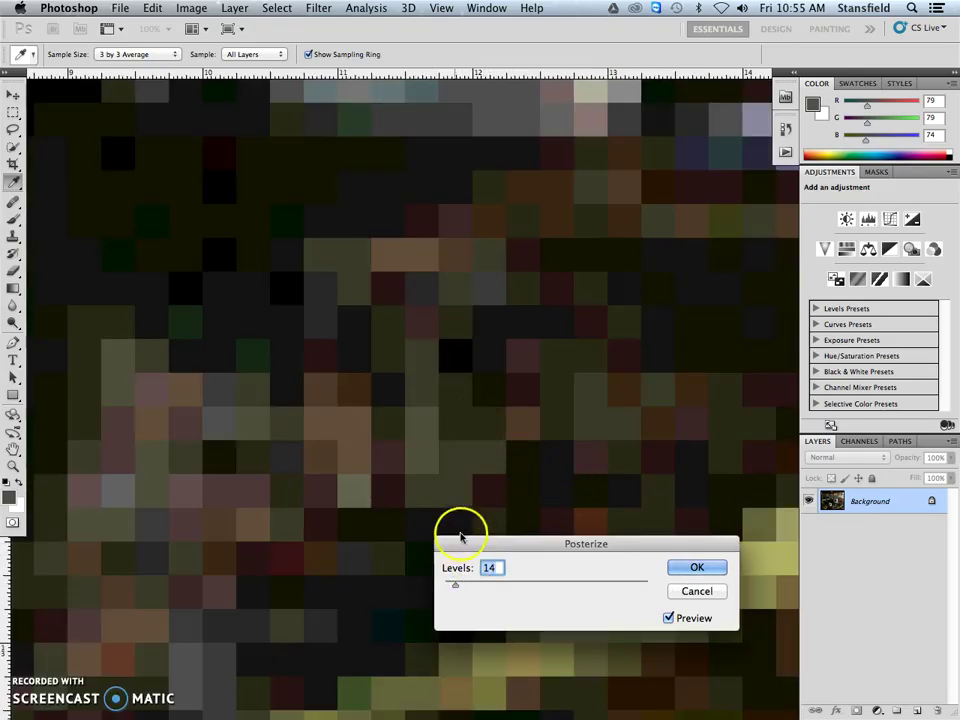
pyautogui.hscroll(10, 401, 589)
pyautogui.scroll(5, 561, 375)
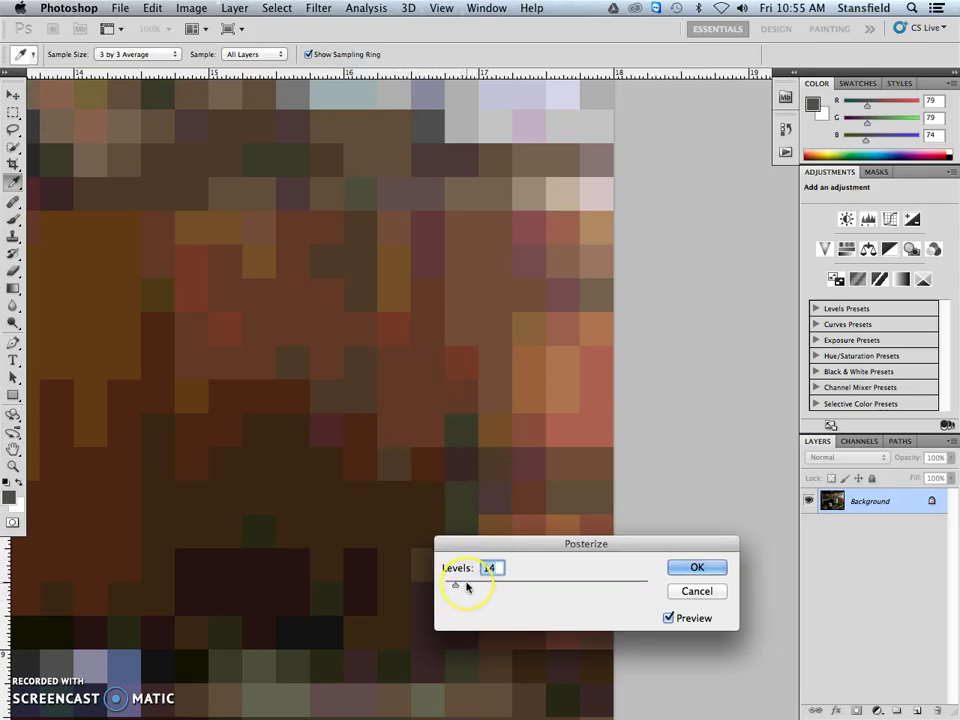
pyautogui.moveTo(466, 587); pyautogui.dragTo(573, 594)
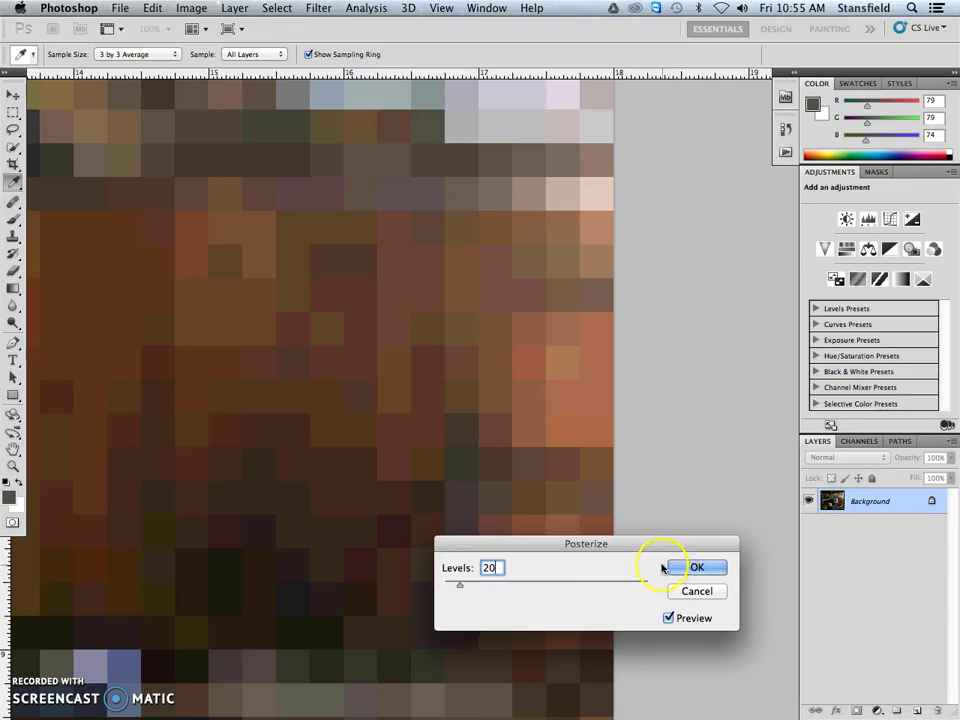
pyautogui.click(727, 567)
pyautogui.press('m')
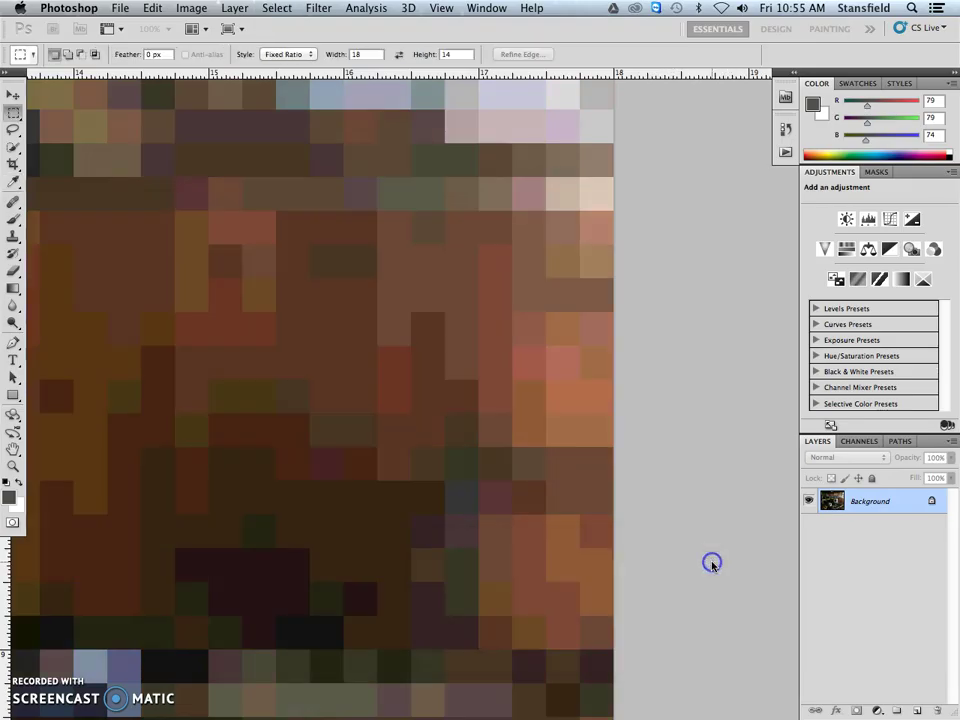
pyautogui.press('super+0')
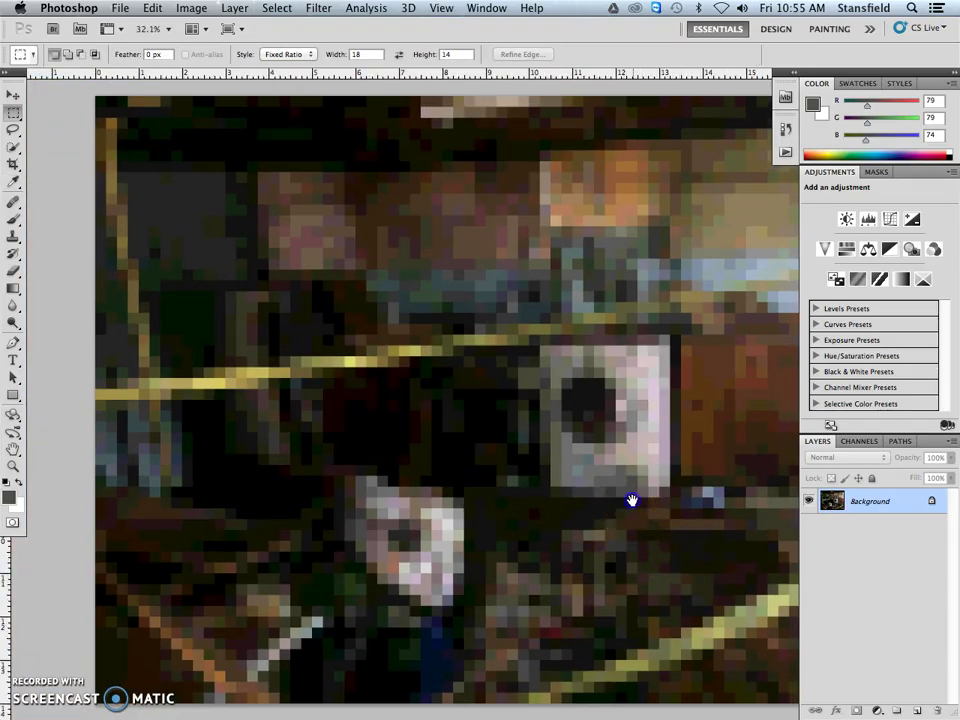
pyautogui.moveTo(634, 561); pyautogui.dragTo(574, 499)
pyautogui.press('super+minus')
pyautogui.press('super+minus')
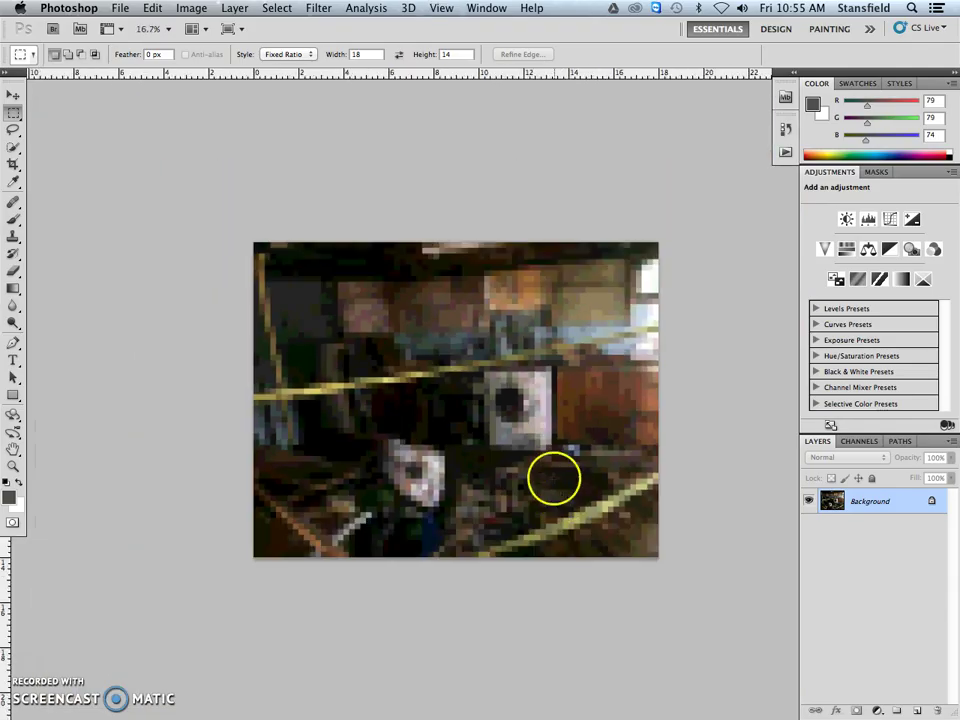
# - Examine the posterized mosaic's colour cells at actual pixel size and then across the whole photo
pyautogui.press('super+1')
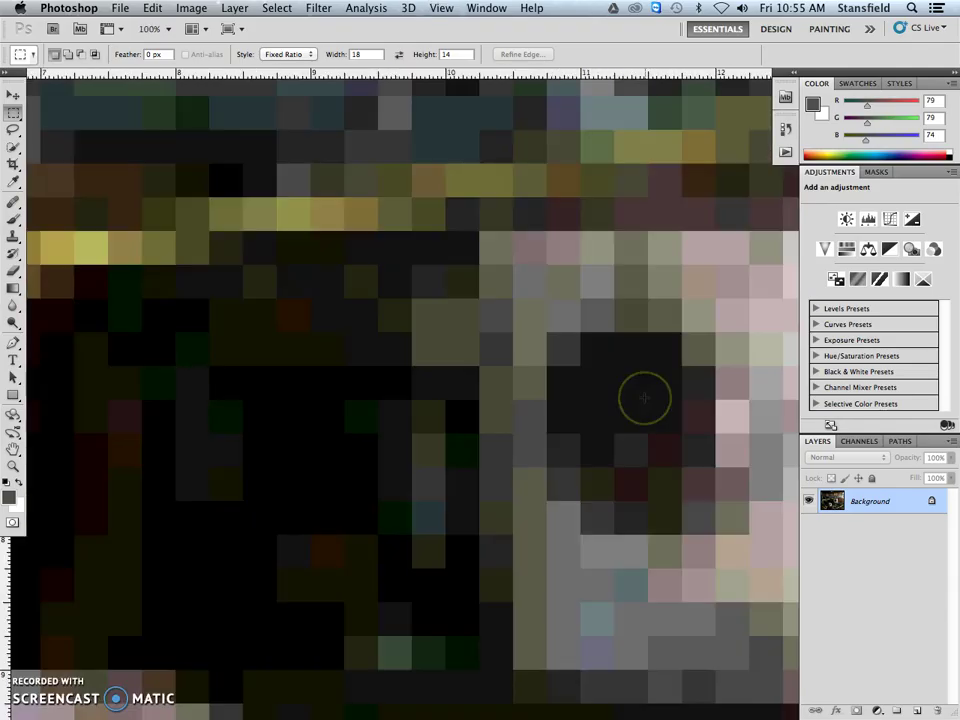
pyautogui.moveTo(649, 392); pyautogui.dragTo(223, 538)
pyautogui.moveTo(555, 463); pyautogui.dragTo(491, 396)
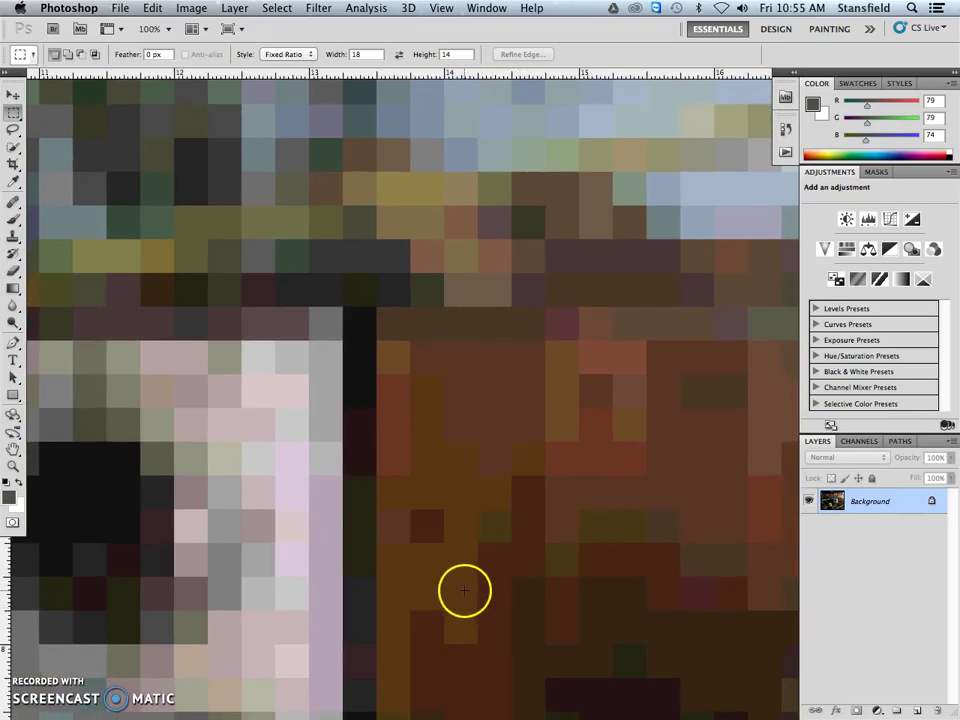
pyautogui.press('super+0')
pyautogui.press('super+minus')
pyautogui.moveTo(583, 456); pyautogui.dragTo(490, 393)
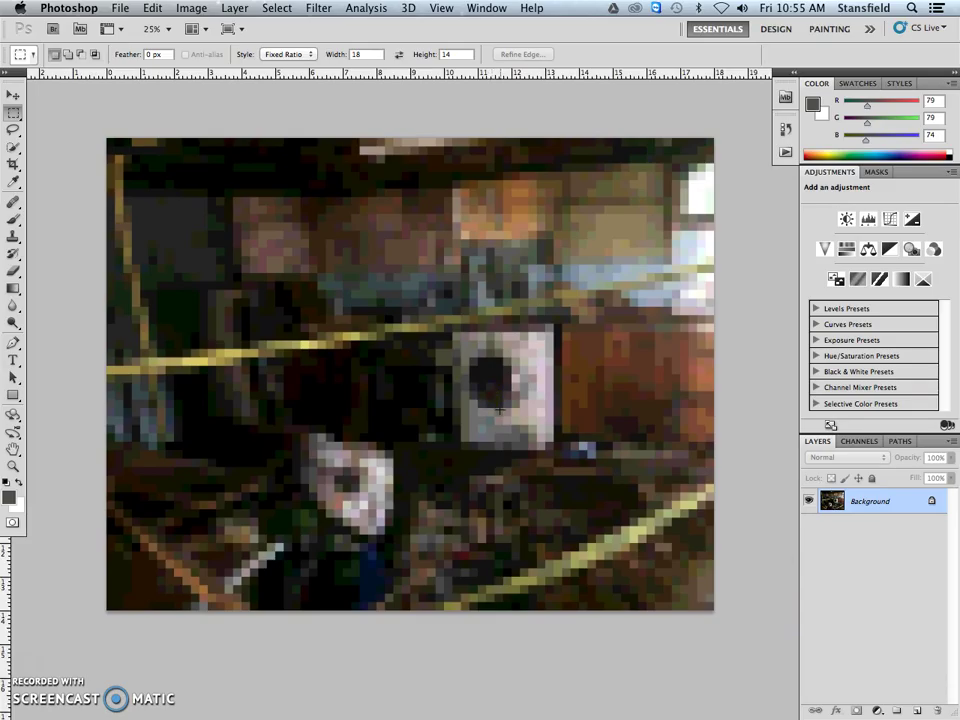
# - Save the mosaic photo to the Desktop as a new JPEG, changing the file name's number to 2, at Maximum quality 12 with Baseline ("Standard") format
pyautogui.click(119, 8)
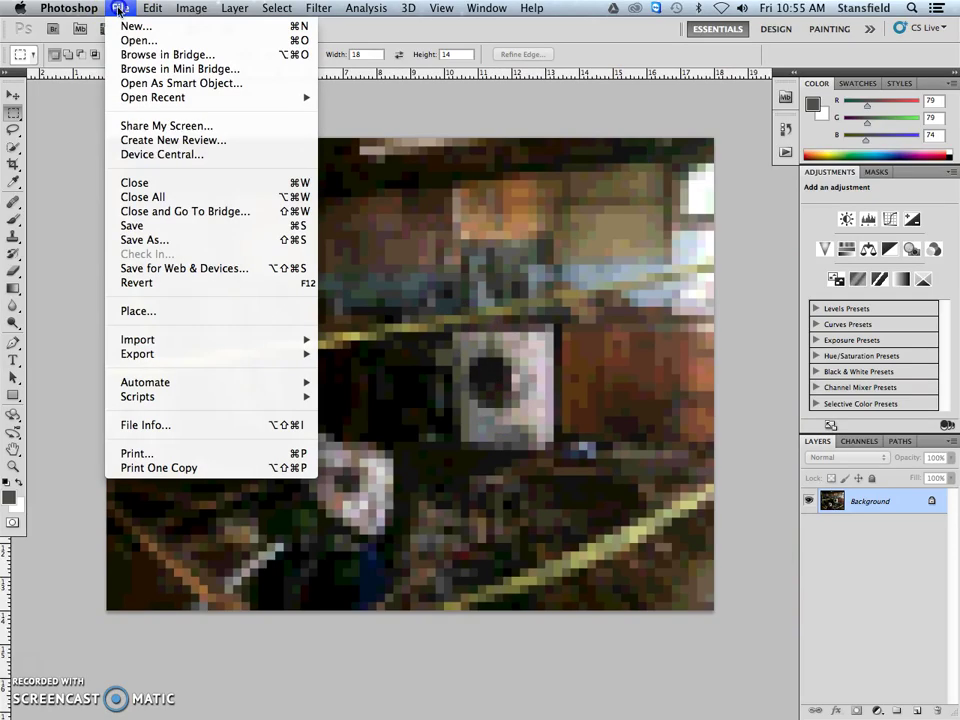
pyautogui.click(162, 241)
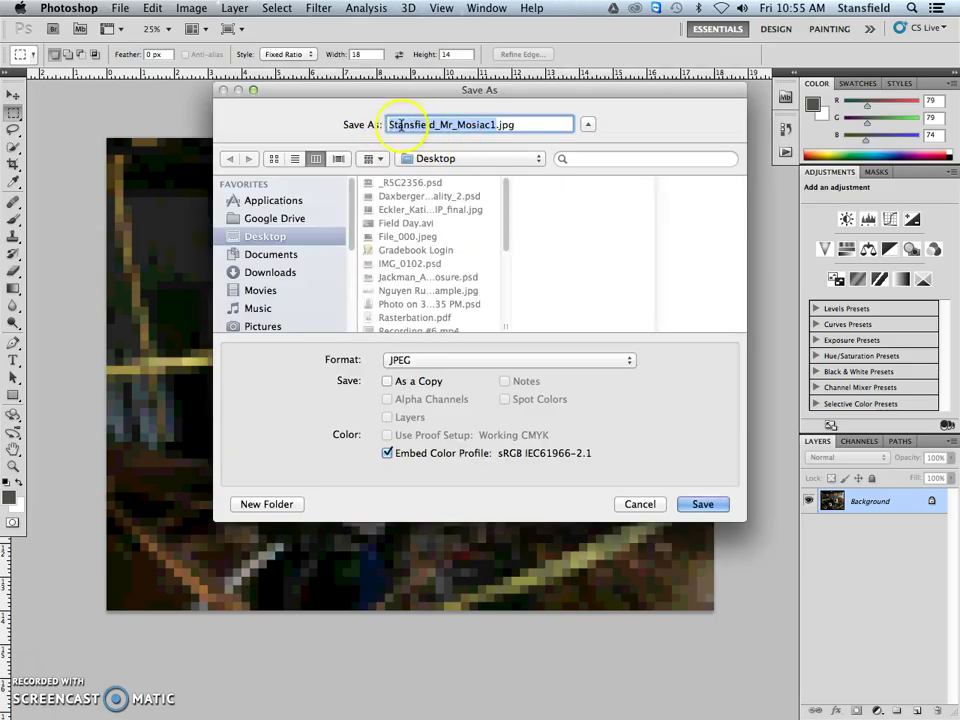
pyautogui.click(420, 358)
pyautogui.click(418, 360)
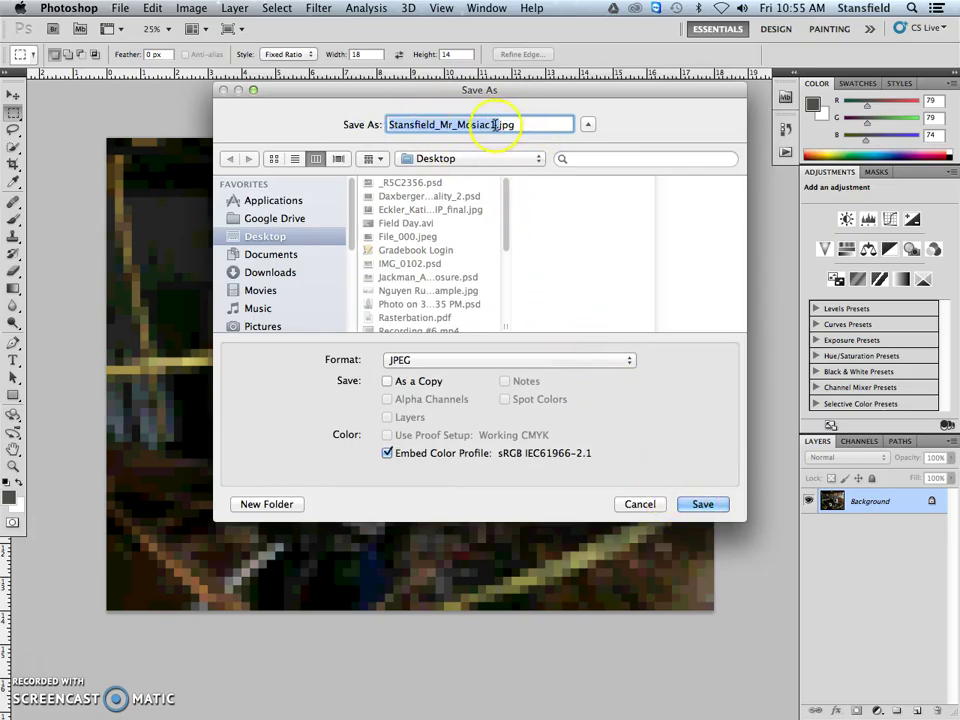
pyautogui.moveTo(497, 125); pyautogui.dragTo(490, 126)
pyautogui.press('BackSpace')
pyautogui.write('2')
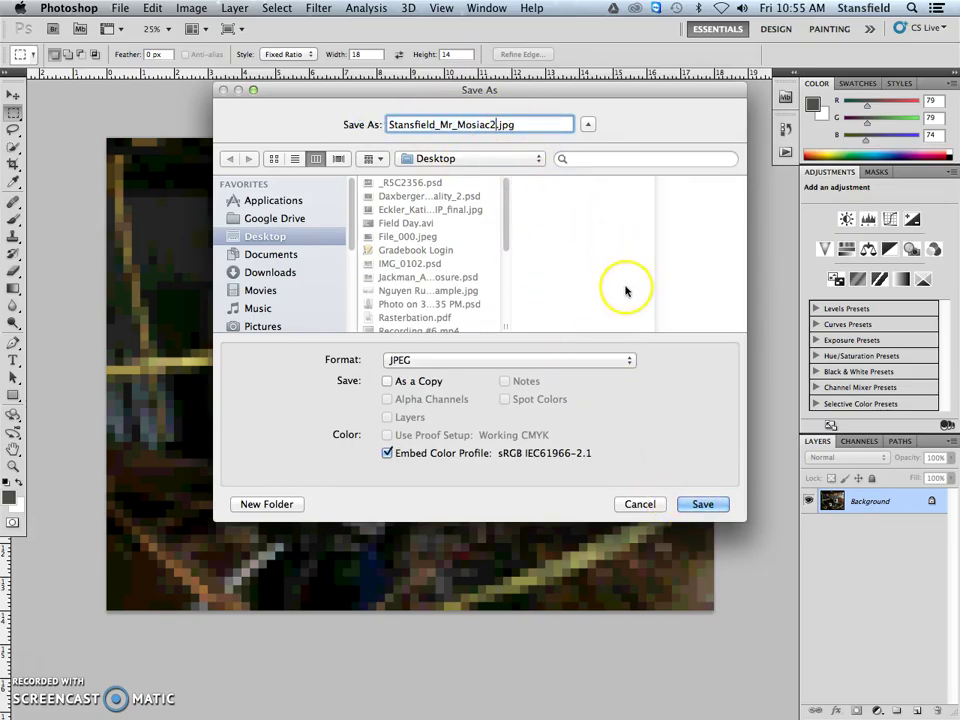
pyautogui.click(705, 505)
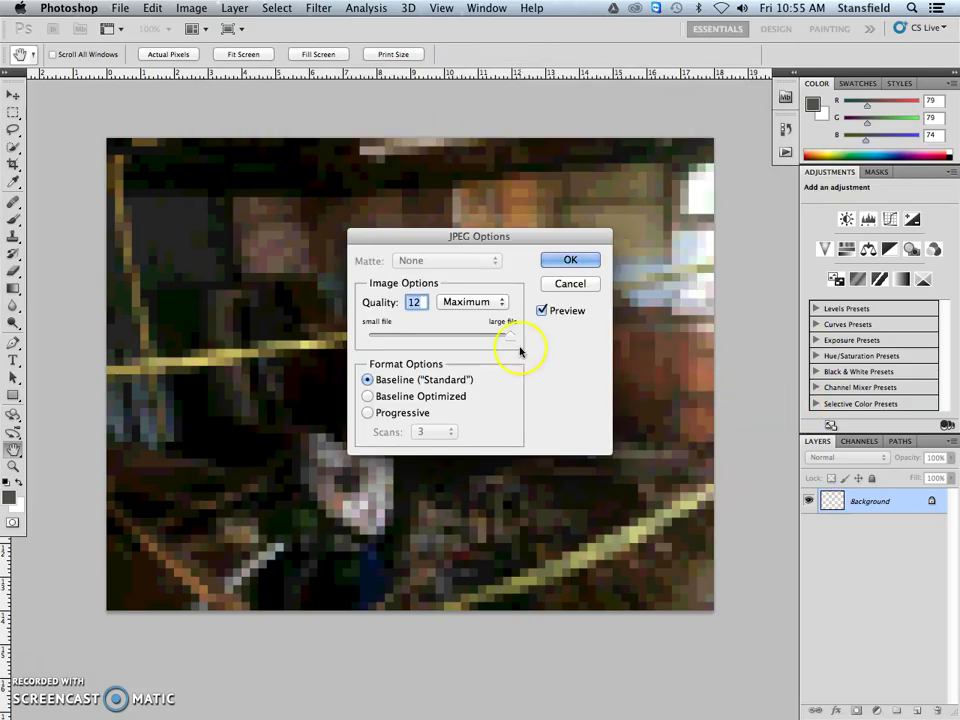
pyautogui.moveTo(508, 341)
pyautogui.mouseDown()
pyautogui.moveTo(484, 332)
pyautogui.moveTo(510, 337)
pyautogui.mouseUp()
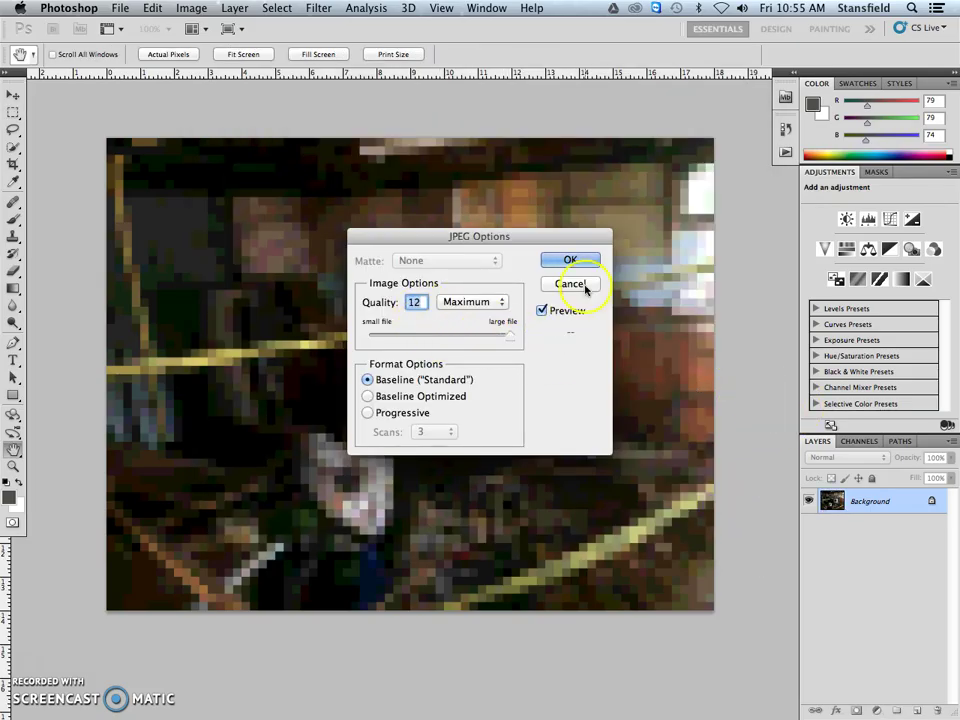
pyautogui.click(590, 260)
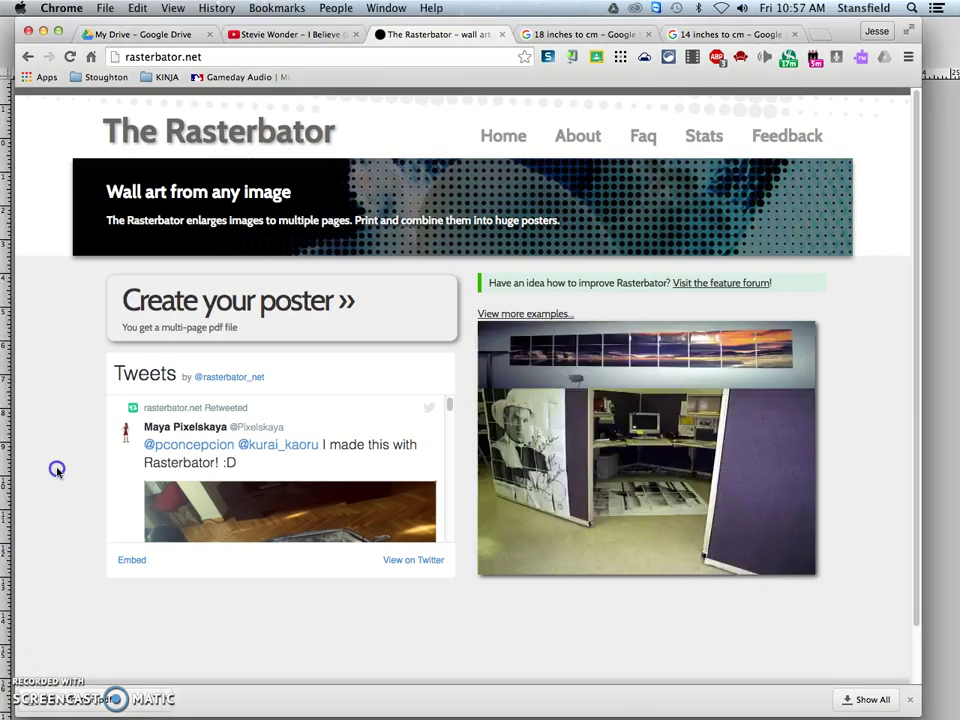
# - Switch to The Rasterbator in Chrome, begin a new poster, and upload the Mosiac2 JPEG from the Desktop as its source image
pyautogui.click(212, 58)
pyautogui.click(75, 352)
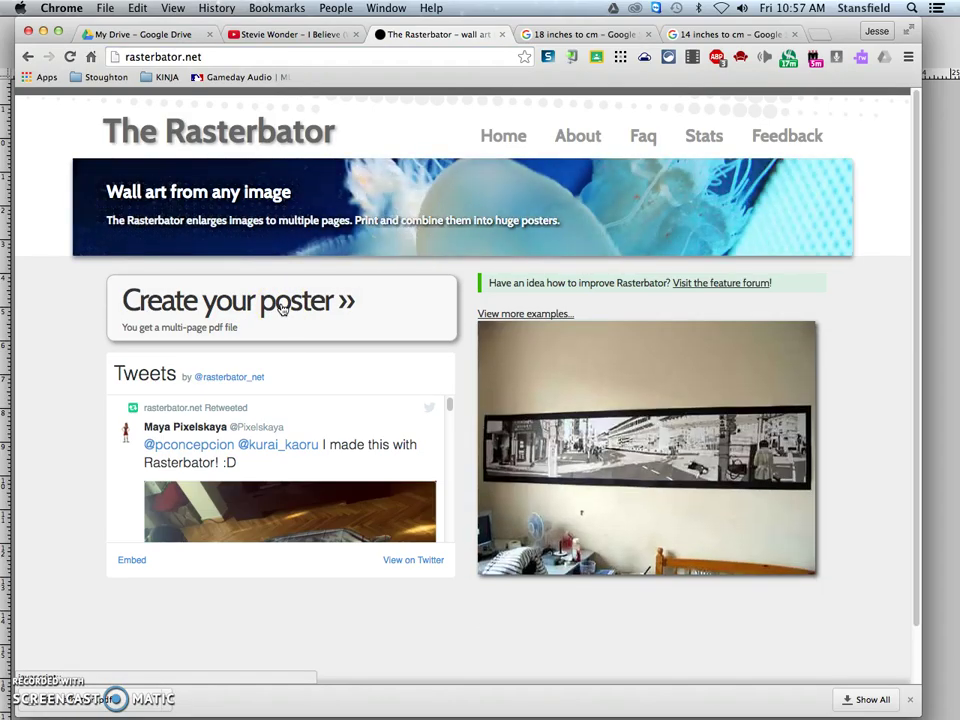
pyautogui.click(282, 307)
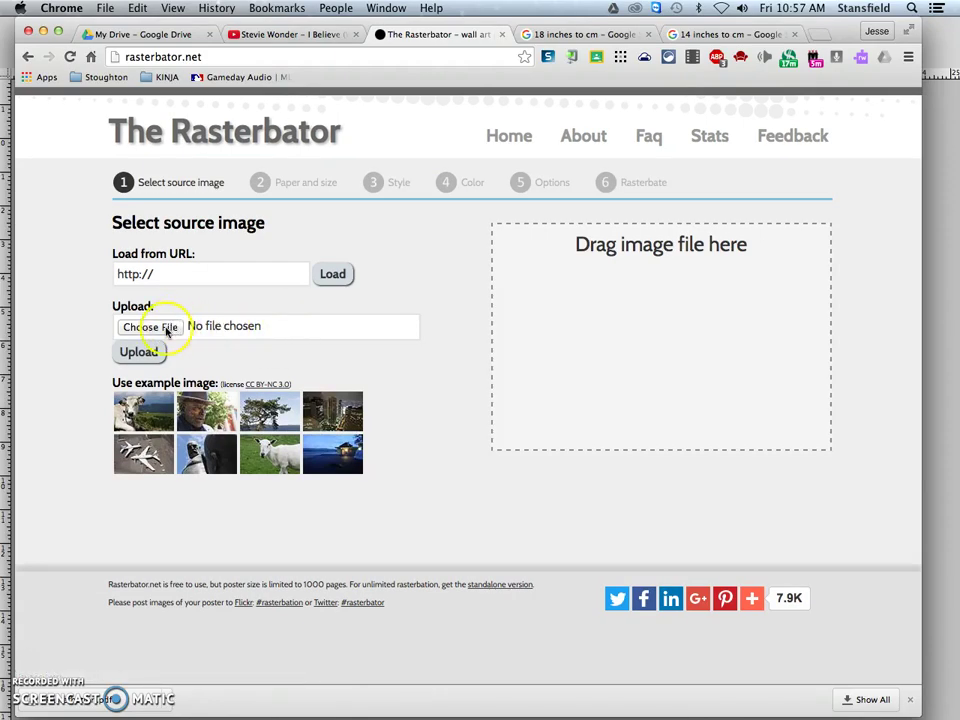
pyautogui.click(166, 328)
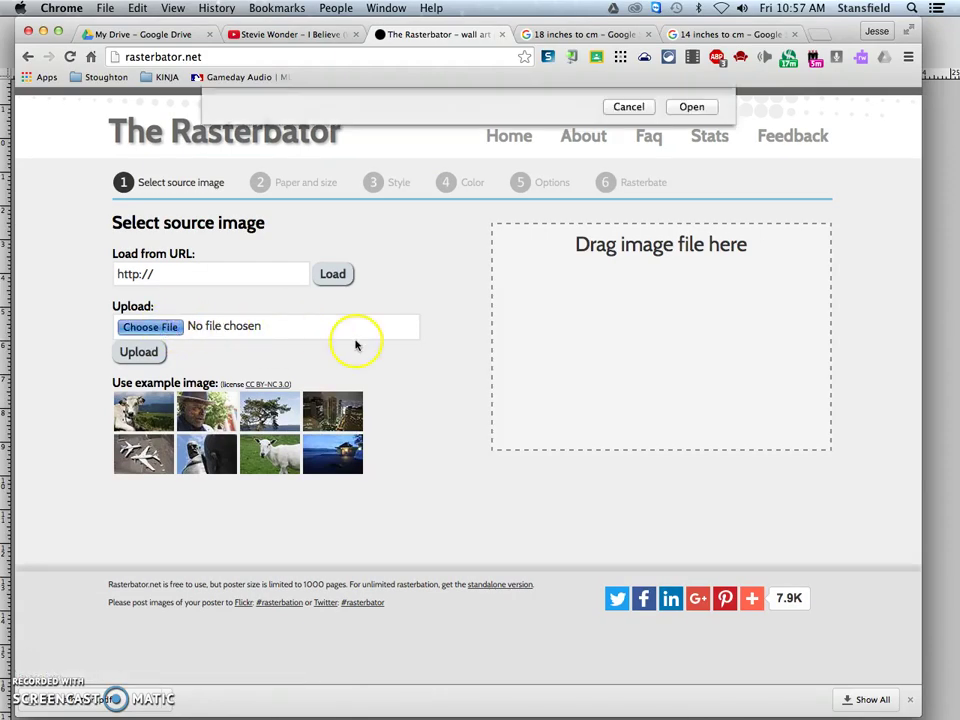
pyautogui.scroll(-5, 430, 285)
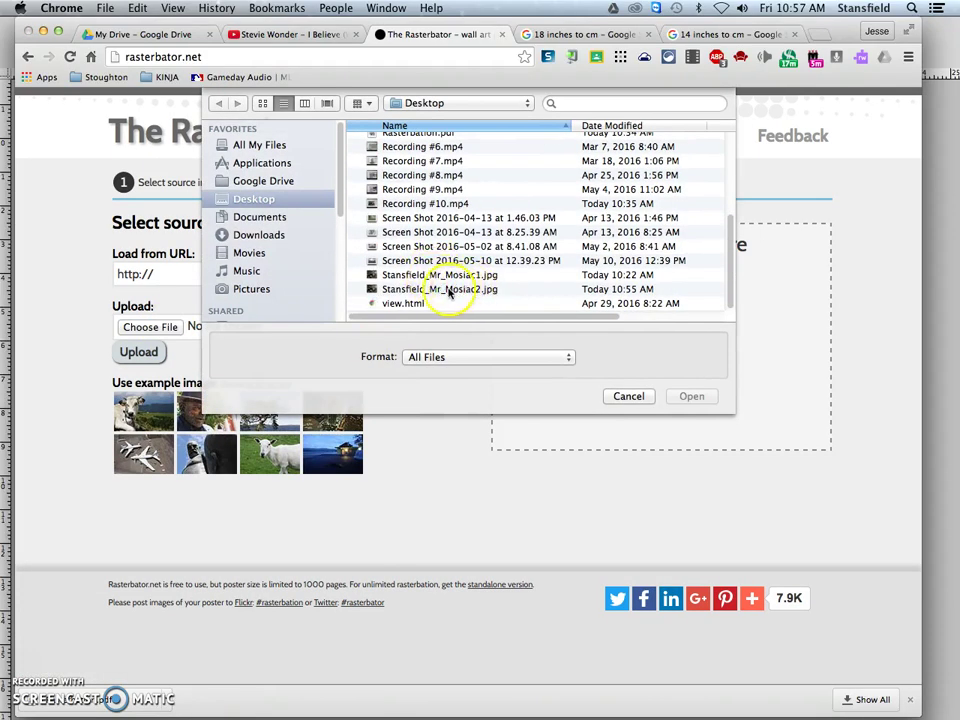
pyautogui.click(420, 290)
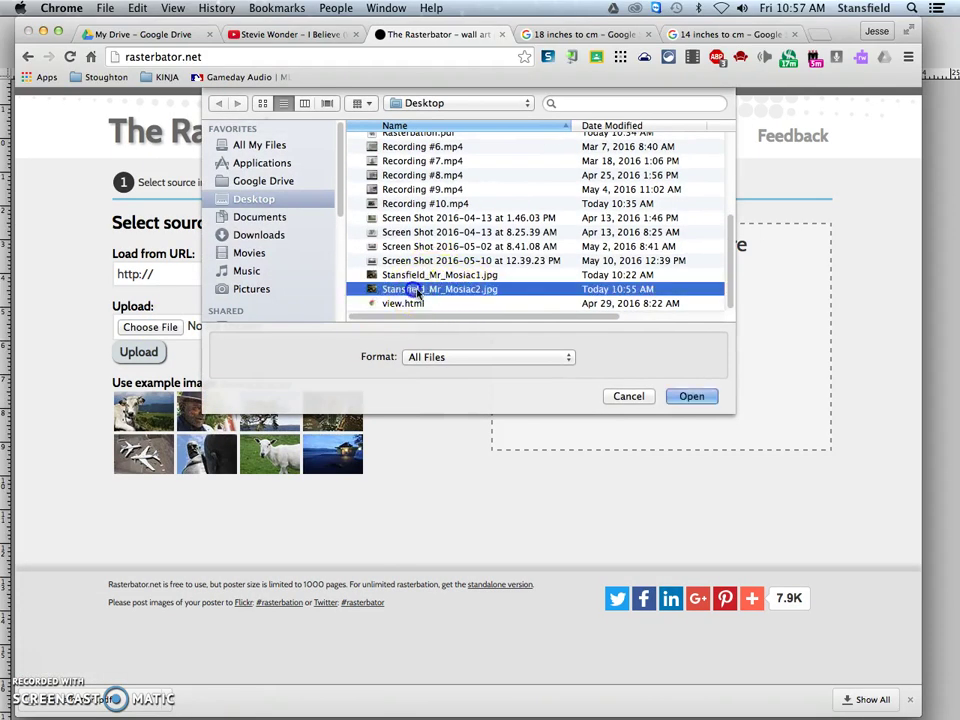
pyautogui.click(686, 397)
pyautogui.click(134, 352)
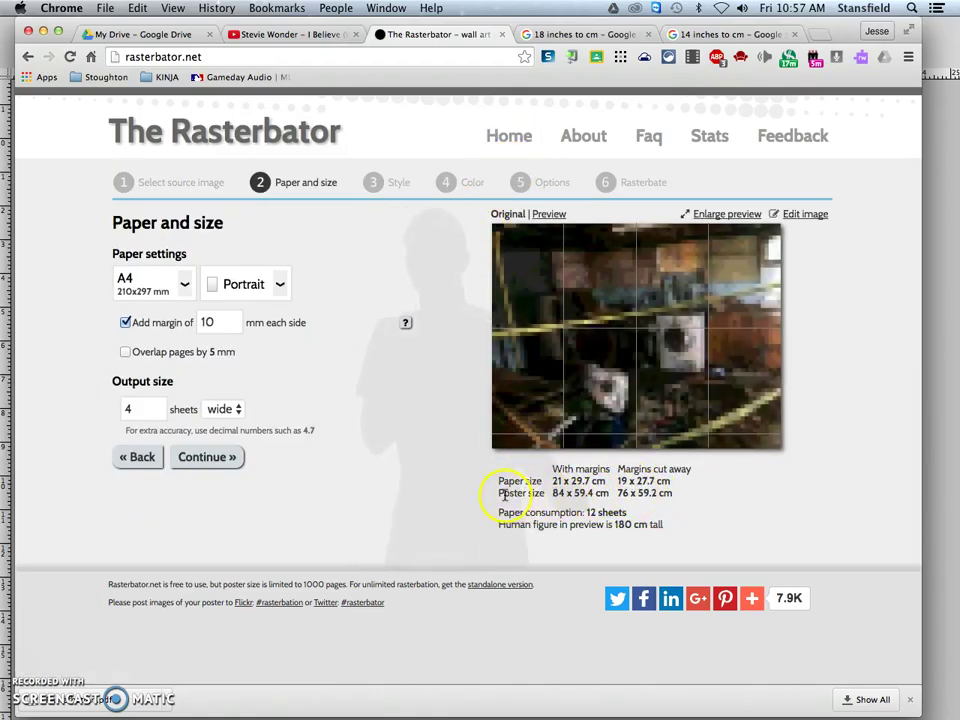
# - Check the poster size with margins cut away, and set the paper size to US Letter
pyautogui.moveTo(505, 493); pyautogui.dragTo(517, 494)
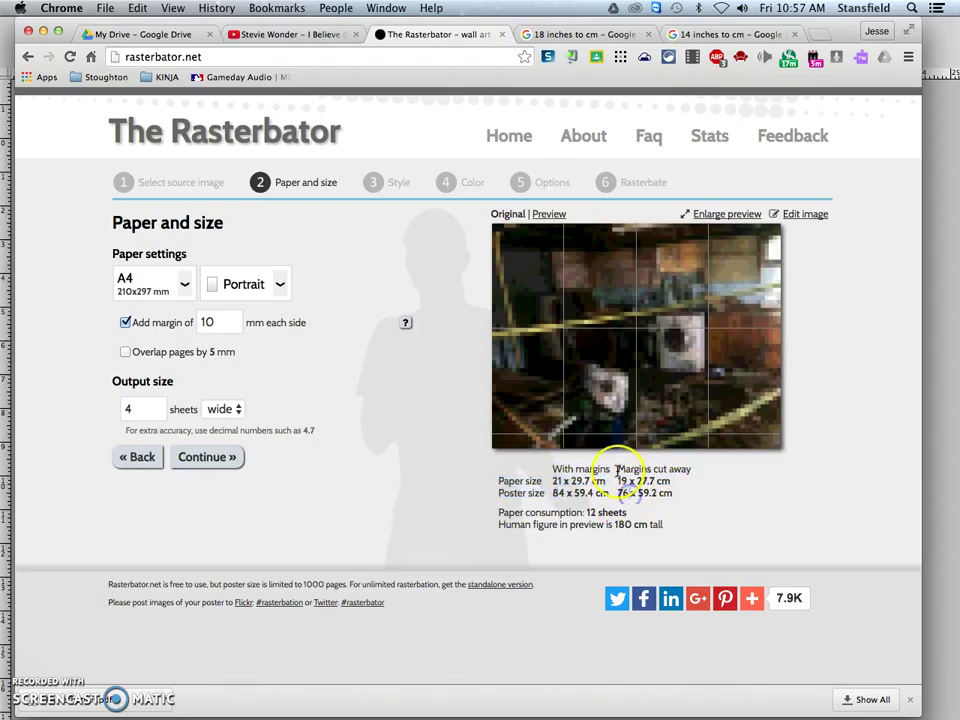
pyautogui.moveTo(617, 468); pyautogui.dragTo(671, 468)
pyautogui.click(677, 494)
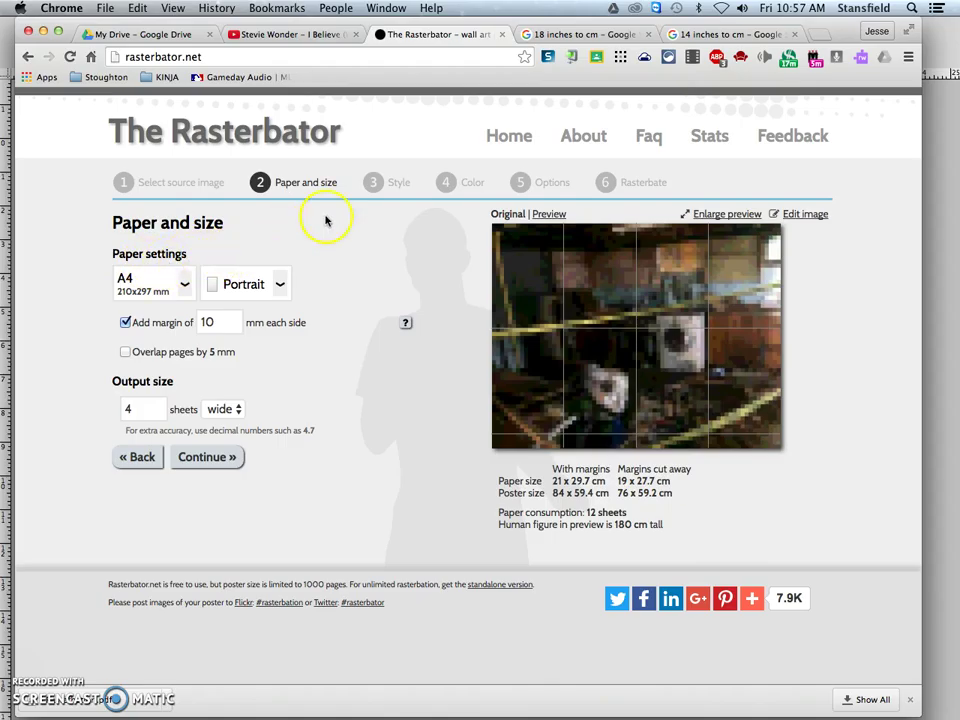
pyautogui.click(186, 283)
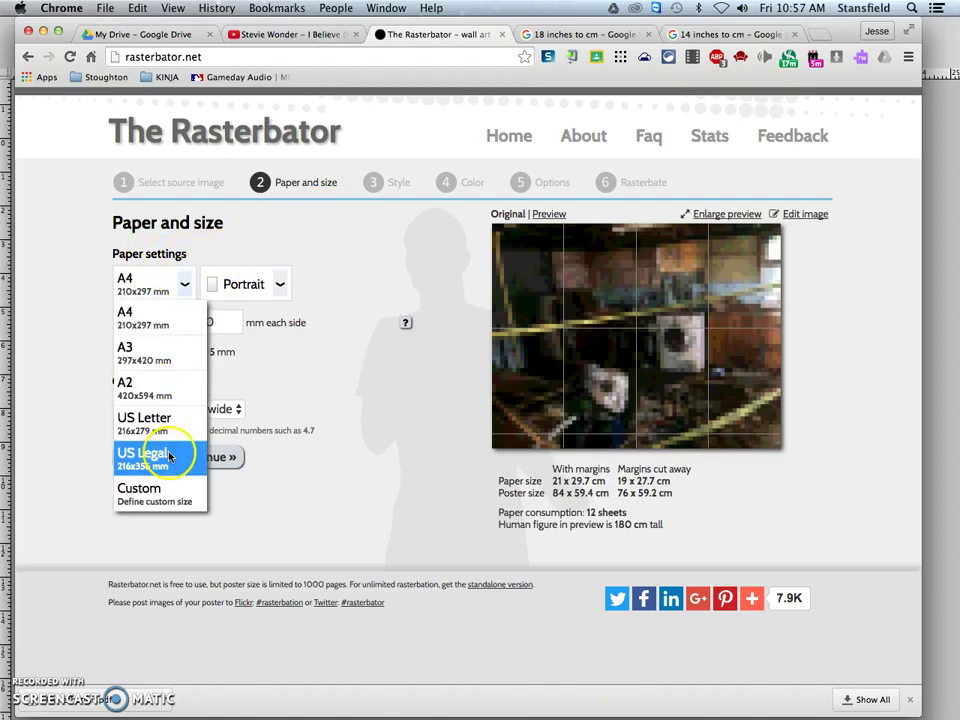
pyautogui.click(172, 427)
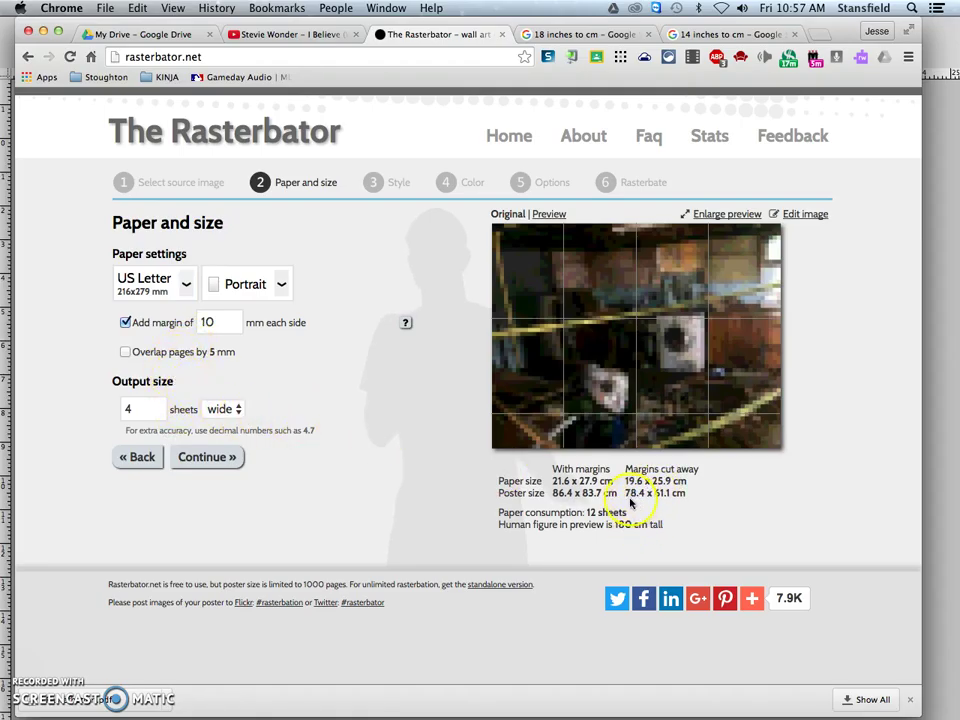
# - Compare the poster size with margins cut away against the 18 inch and 14 inch centimetre conversions
pyautogui.click(560, 33)
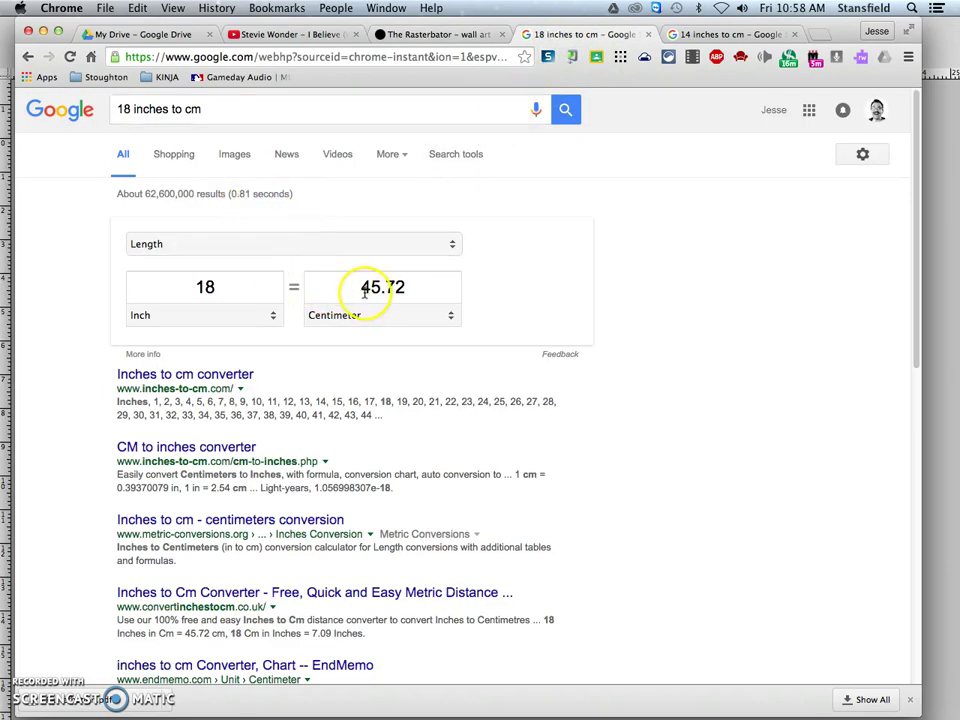
pyautogui.moveTo(363, 289); pyautogui.dragTo(403, 285)
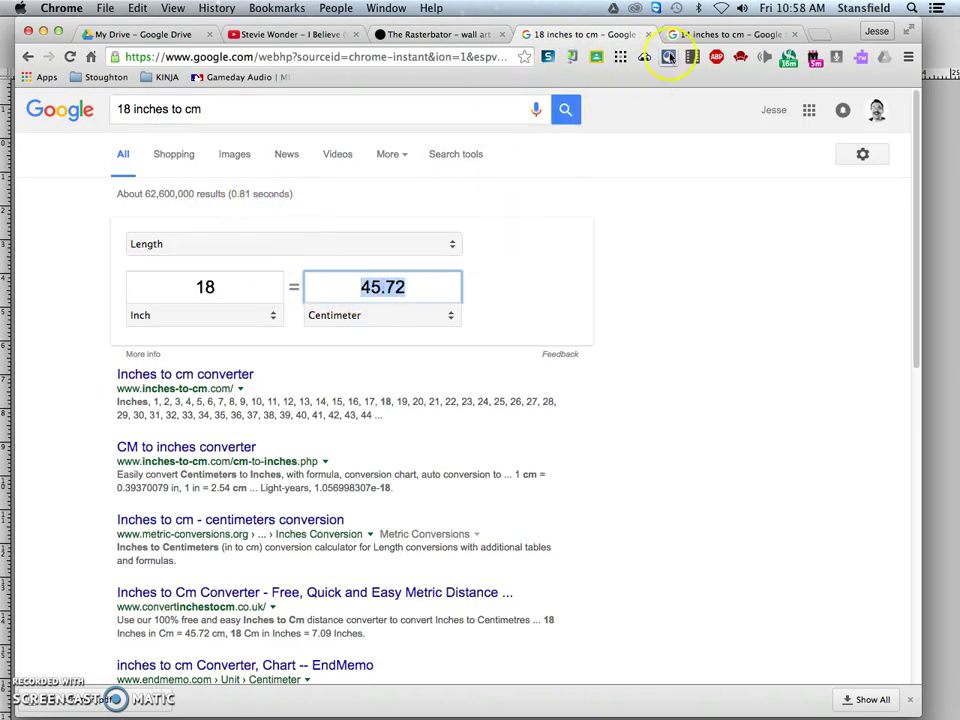
pyautogui.click(708, 35)
pyautogui.click(437, 34)
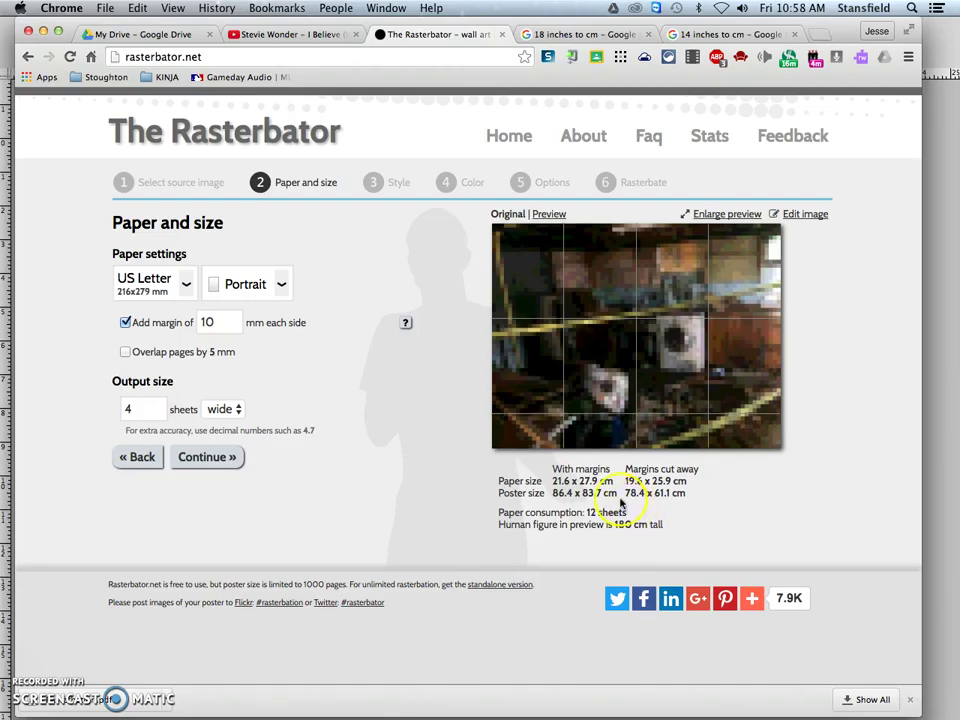
pyautogui.moveTo(637, 492); pyautogui.dragTo(687, 493)
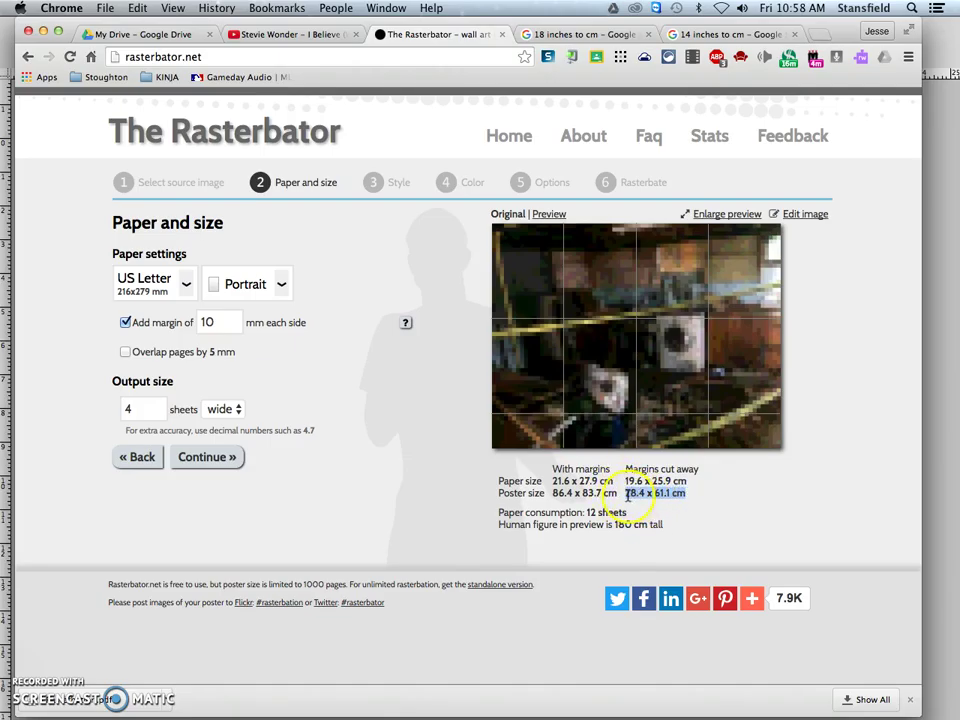
pyautogui.click(620, 34)
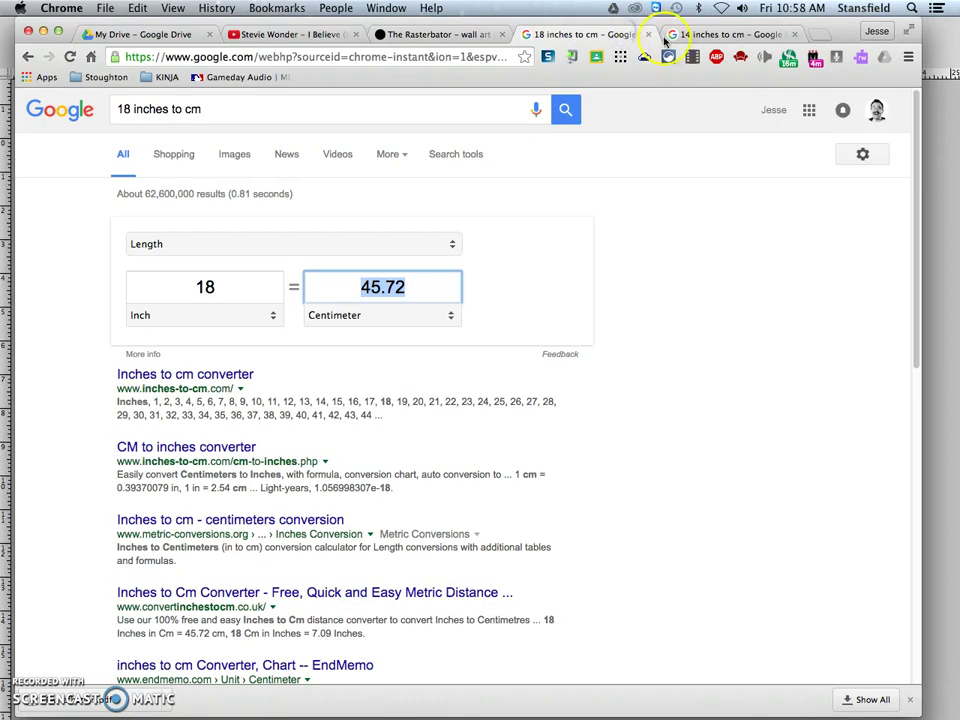
pyautogui.click(703, 38)
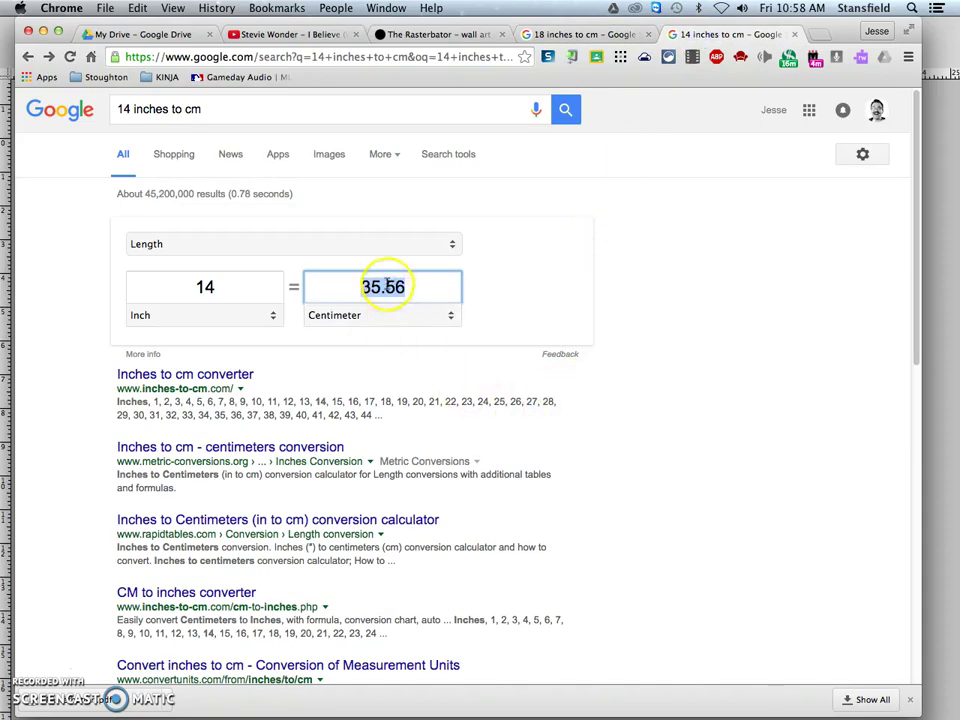
pyautogui.click(465, 34)
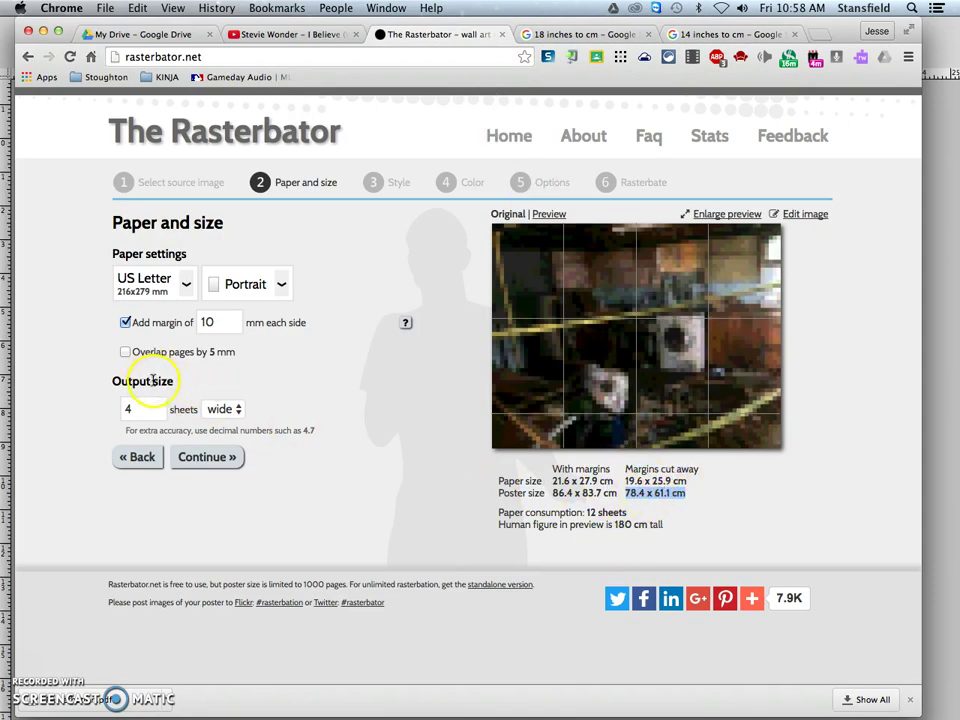
# - Set the output size to 2 sheets wide and compare the poster size with the 18 and 14 inch conversions
pyautogui.click(130, 408)
pyautogui.moveTo(131, 410); pyautogui.dragTo(214, 433)
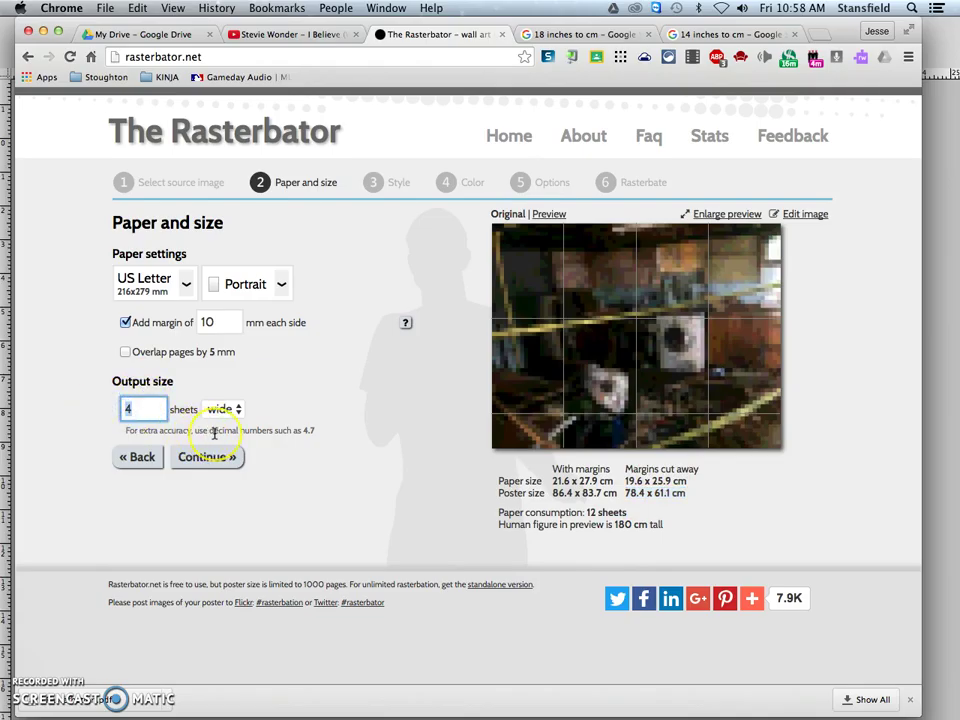
pyautogui.write('2')
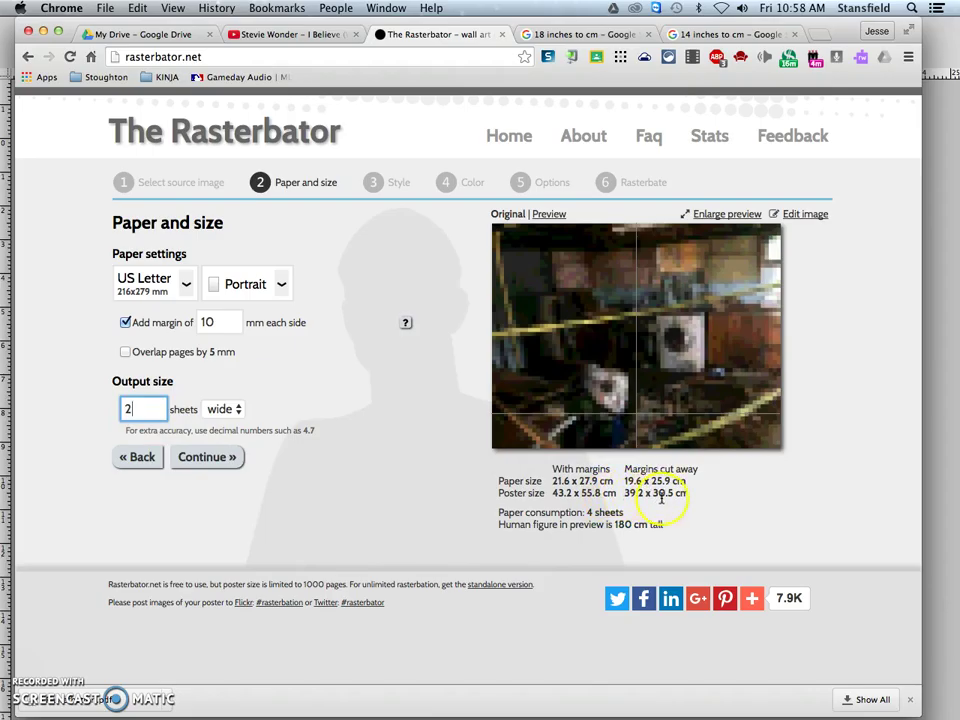
pyautogui.click(546, 33)
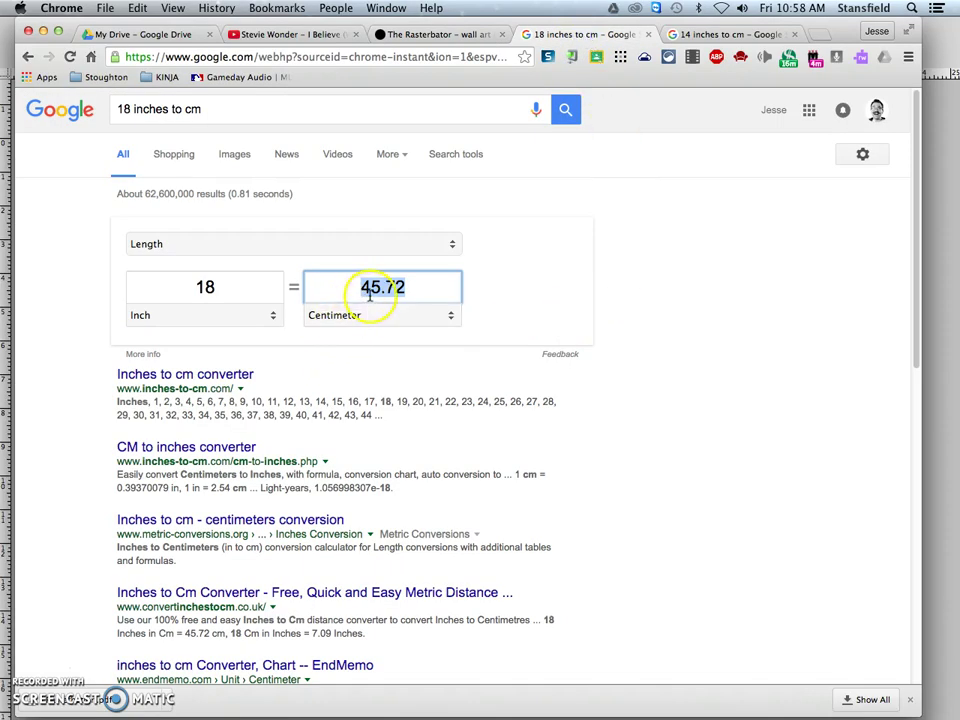
pyautogui.click(707, 36)
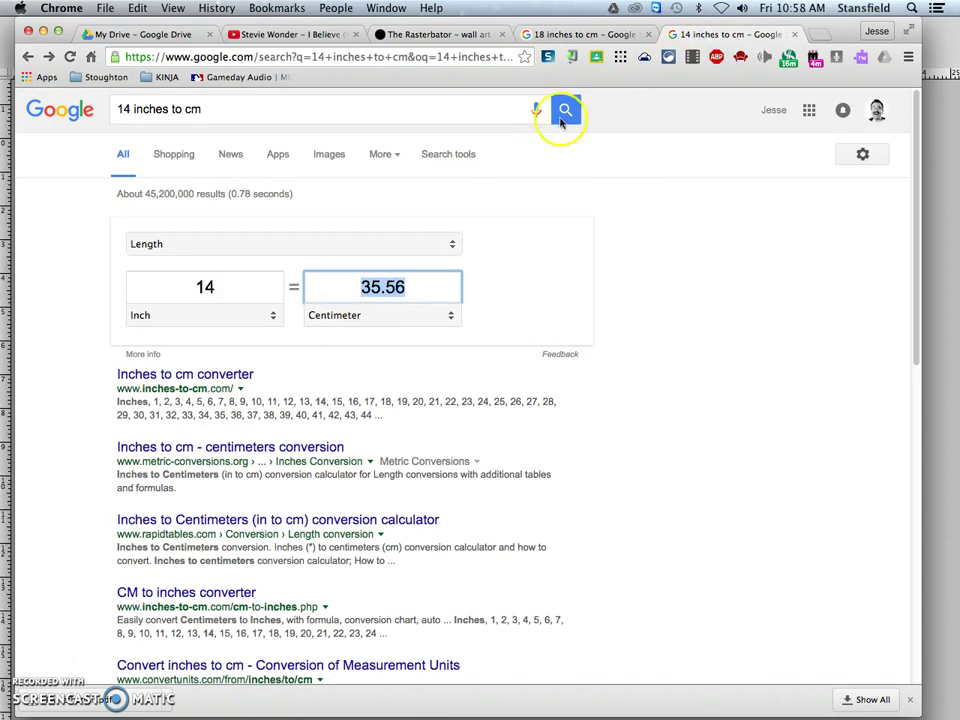
pyautogui.click(422, 36)
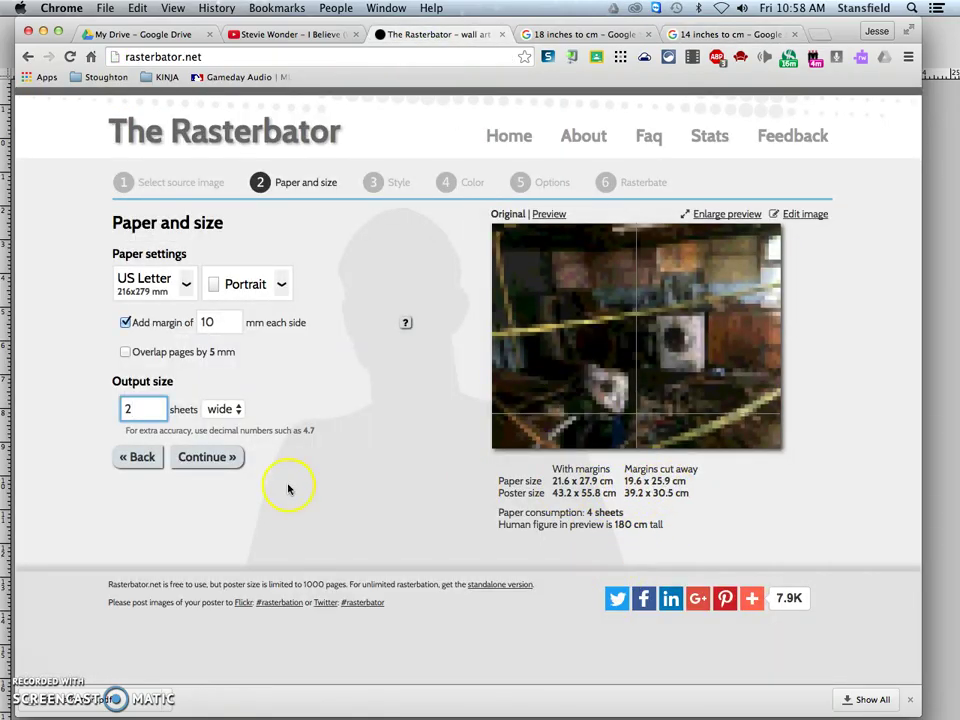
# - Set the output size to 2.5 sheets wide and check the poster size against both inch-to-centimetre conversions again
pyautogui.write('5')
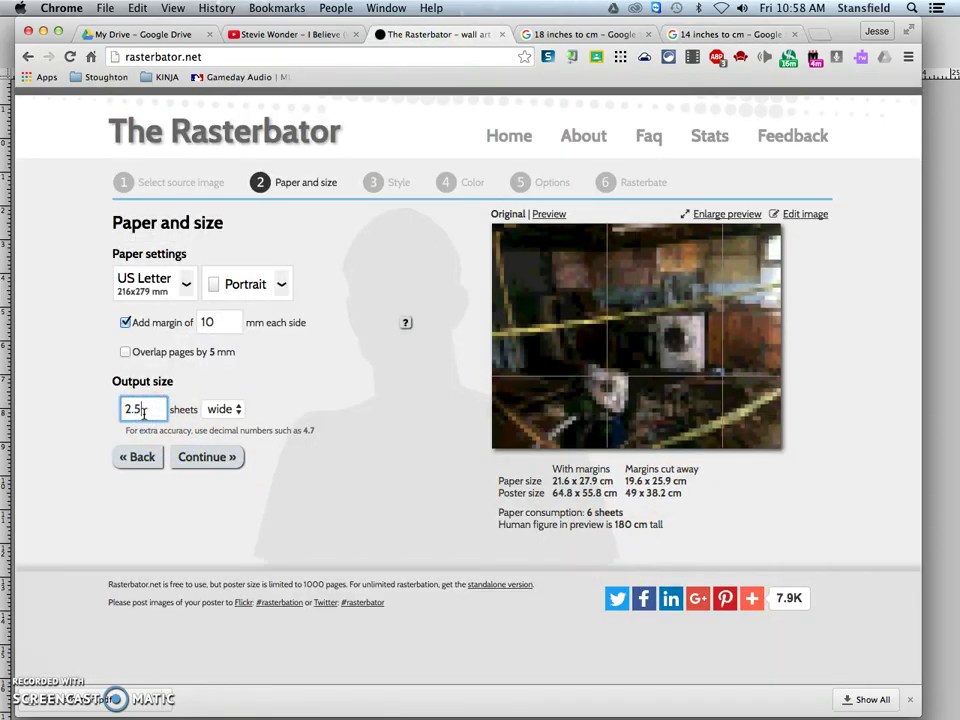
pyautogui.click(530, 33)
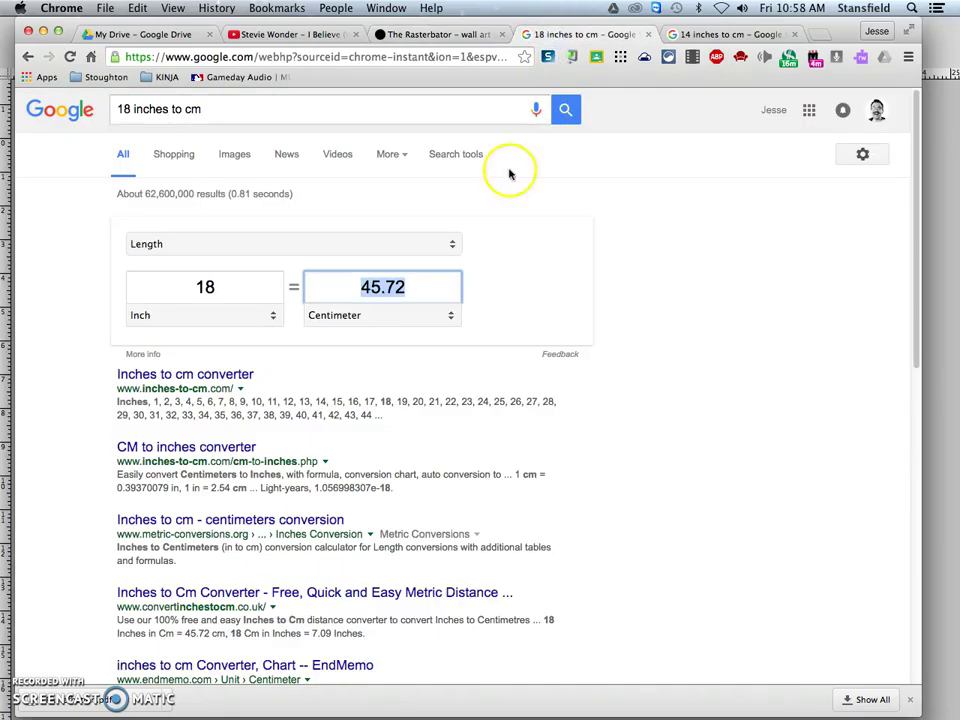
pyautogui.click(680, 34)
pyautogui.click(456, 35)
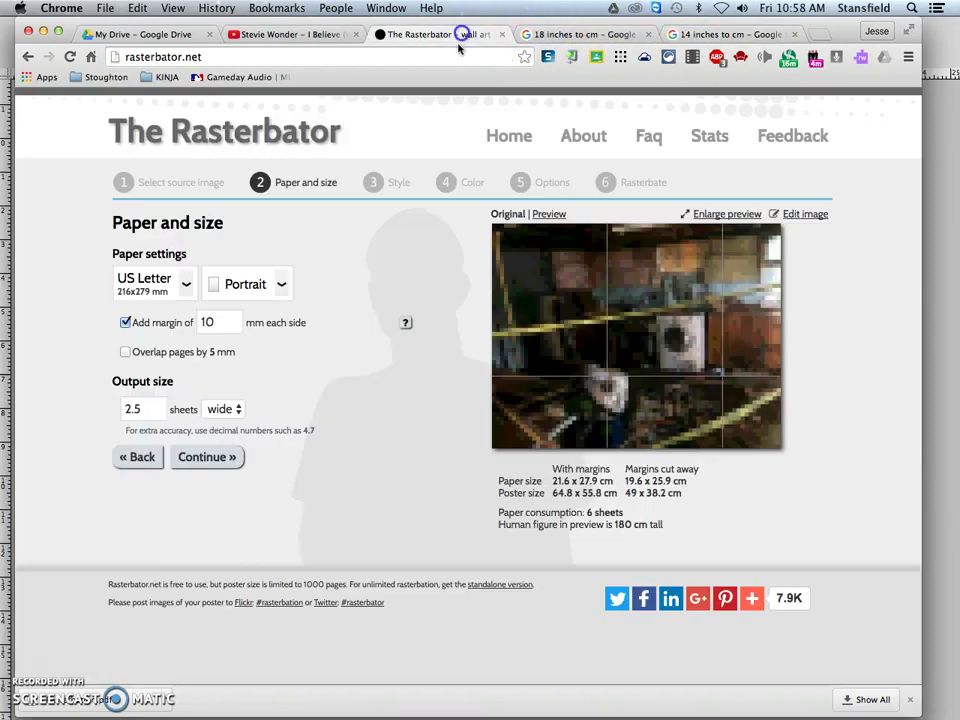
# - Set the output size to 2.2 sheets wide and compare the poster width with the 18 inch conversion
pyautogui.moveTo(143, 409); pyautogui.dragTo(81, 400)
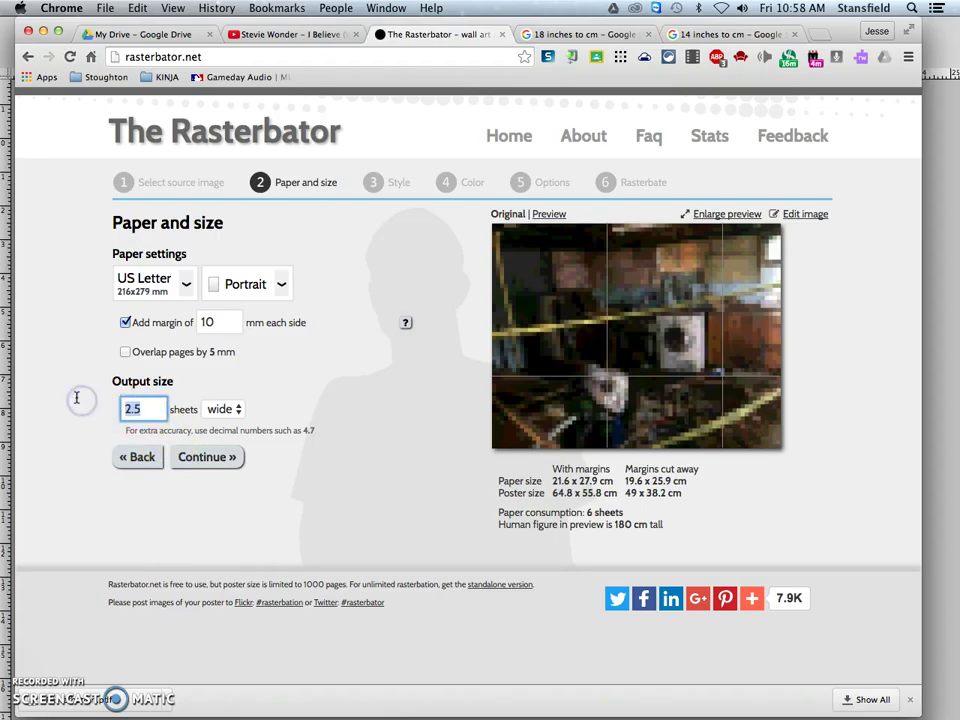
pyautogui.write('2.2')
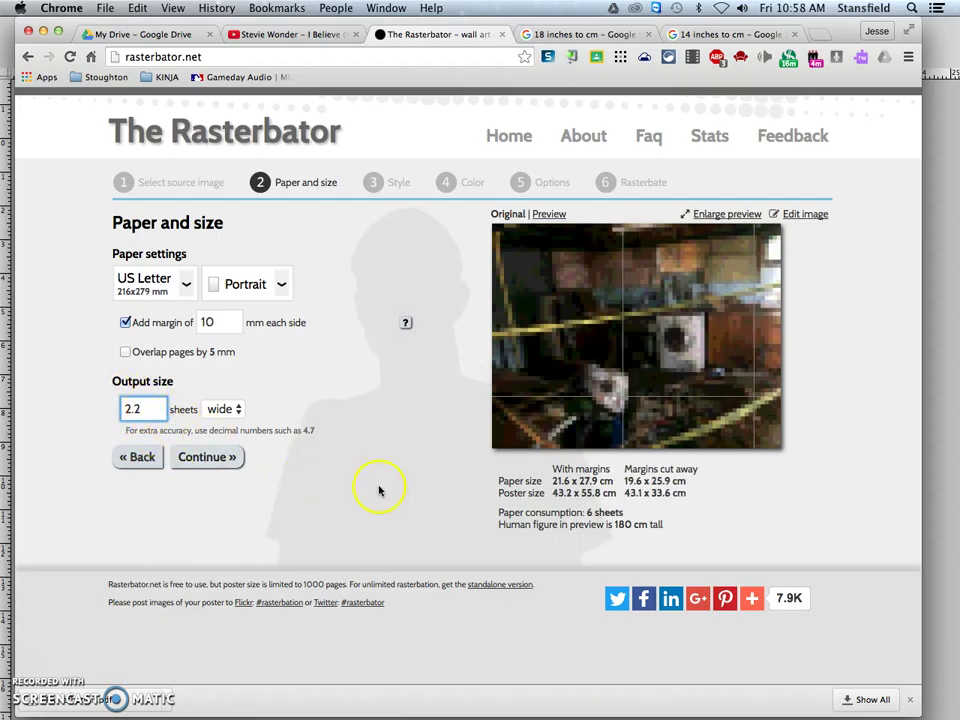
pyautogui.click(566, 33)
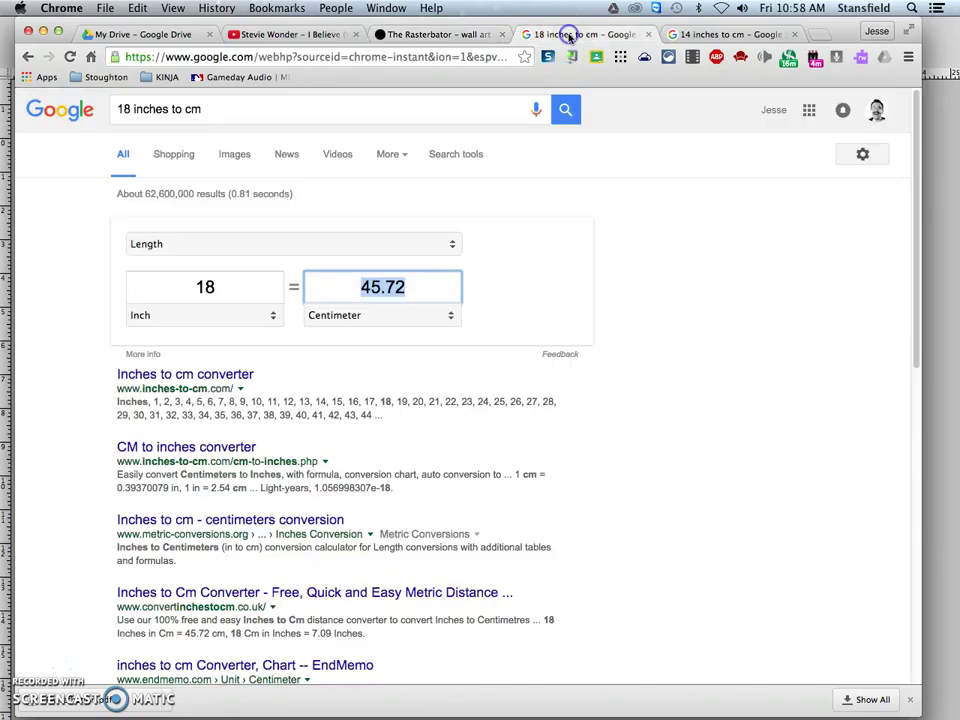
# - Set the output size to 2.3 sheets wide and compare the poster size with the 18 and 14 inch conversions
pyautogui.click(490, 33)
pyautogui.press('BackSpace')
pyautogui.write('3')
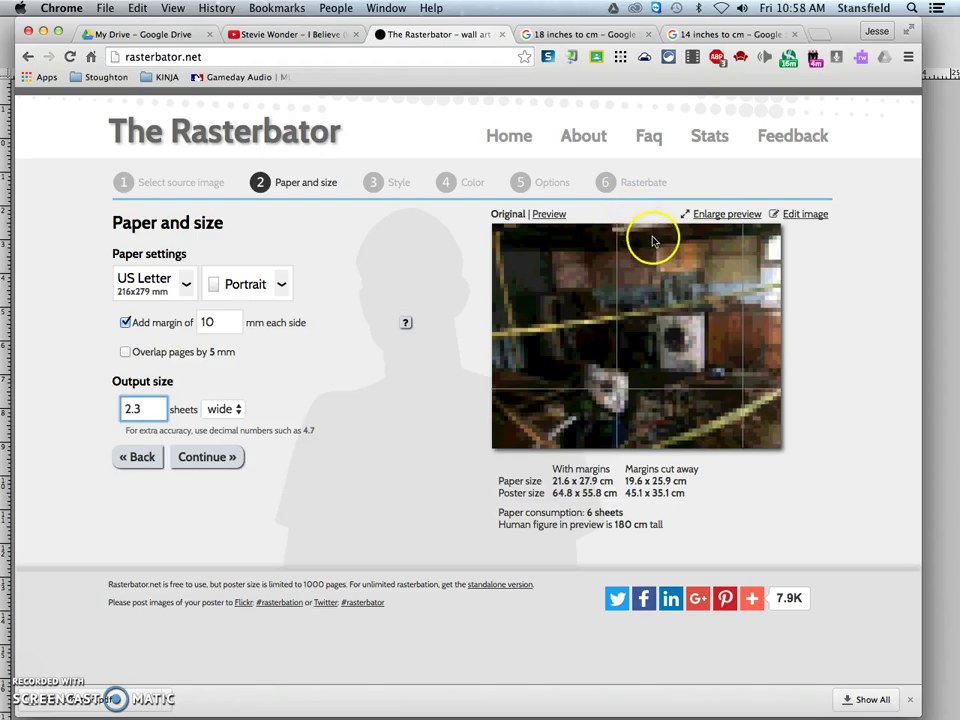
pyautogui.click(590, 34)
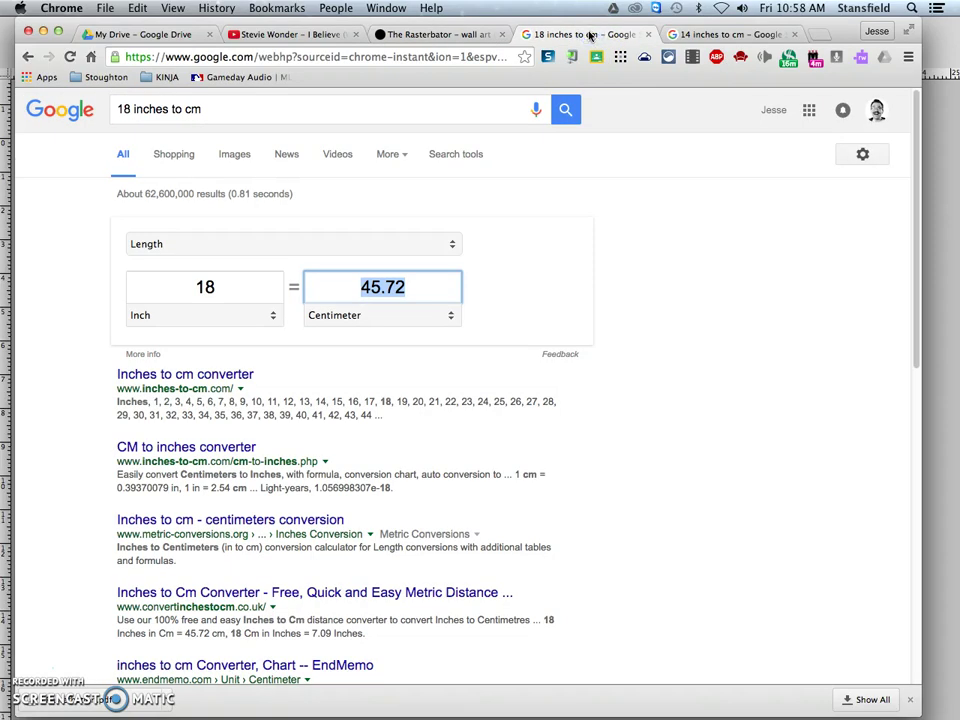
pyautogui.click(707, 34)
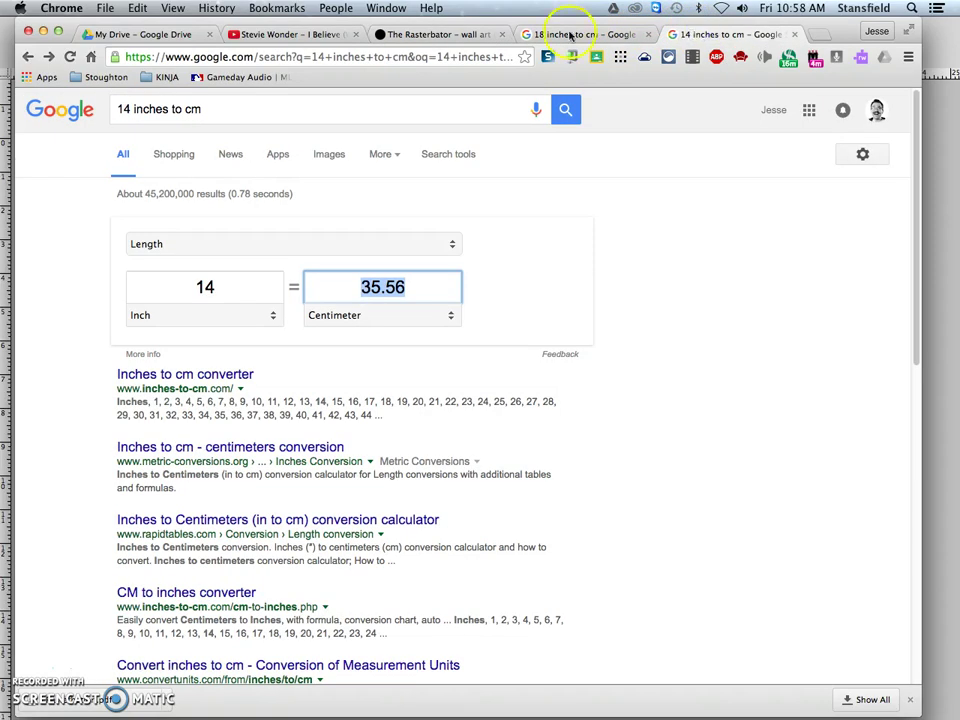
# - Try output sizes of 2.31 and 2.32 sheets wide and check the latter against both inch-to-centimetre conversions
pyautogui.click(435, 34)
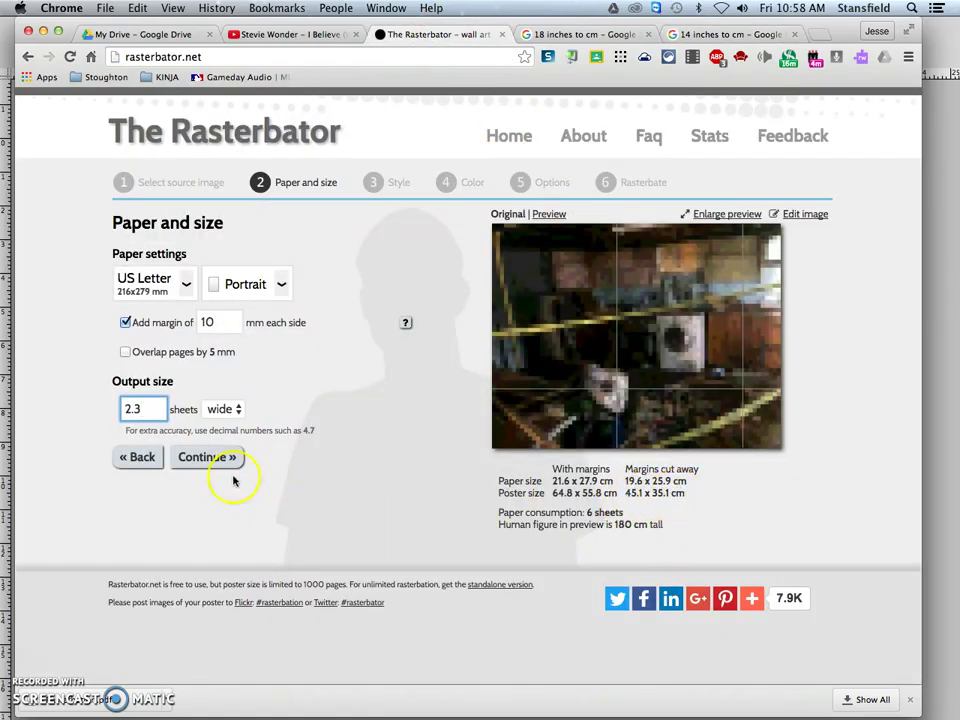
pyautogui.write('1')
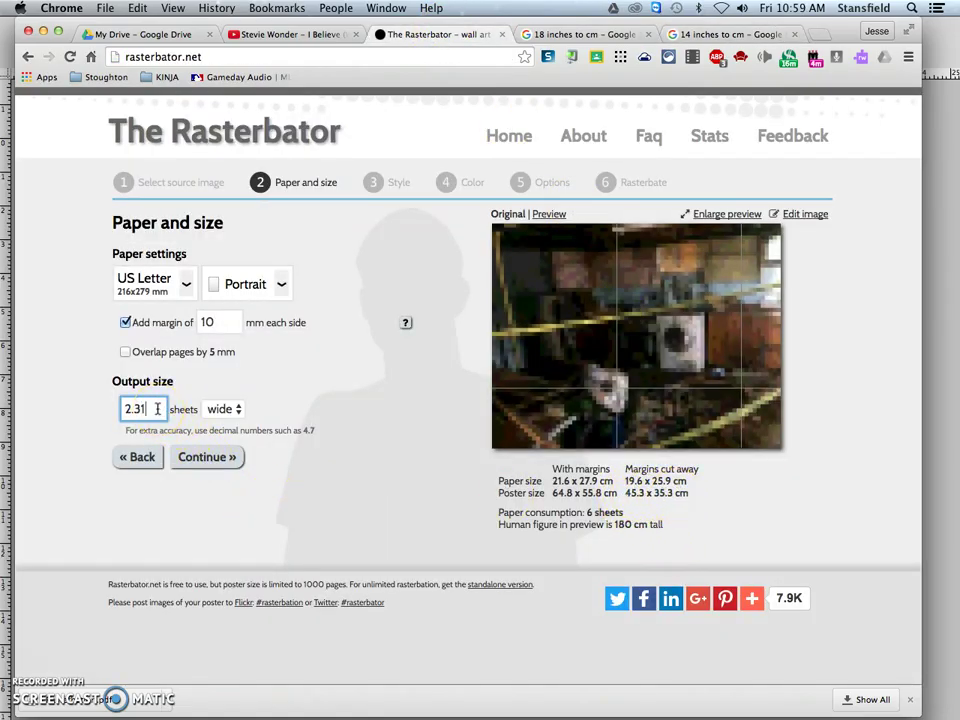
pyautogui.press('BackSpace')
pyautogui.write('2')
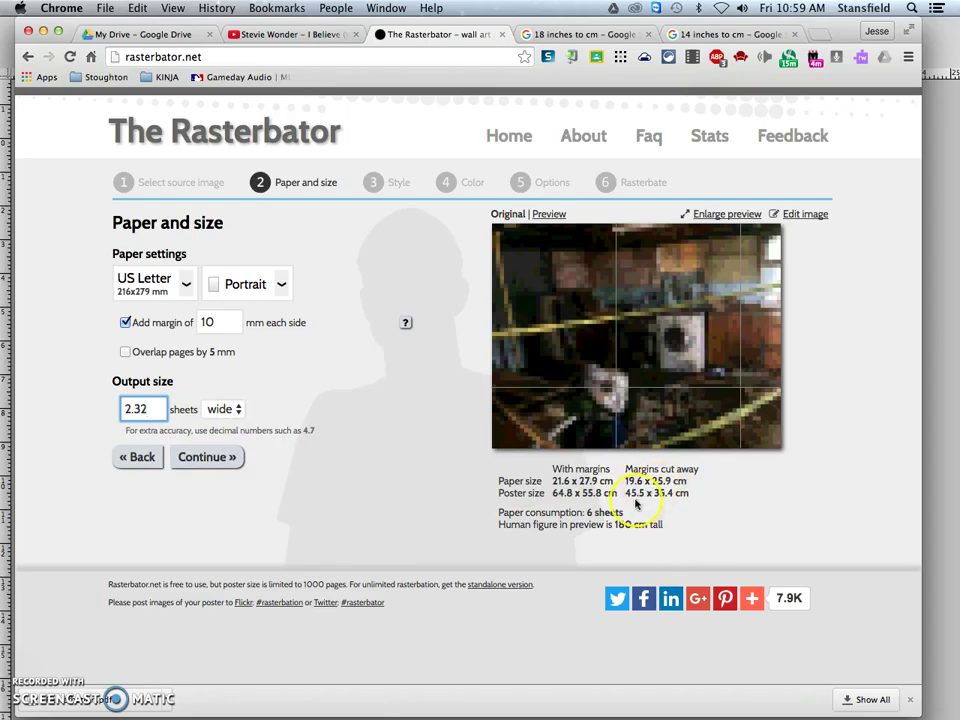
pyautogui.click(615, 38)
pyautogui.click(728, 38)
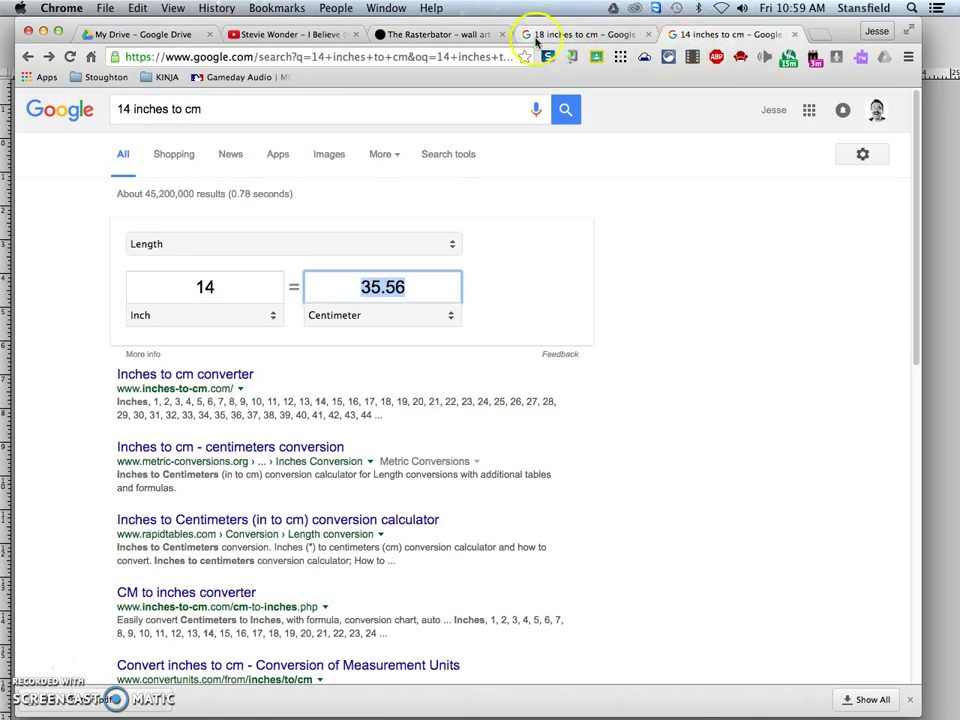
# - Set the output size to 2.33 sheets wide and verify the poster size against the 18 and 14 inch conversions
pyautogui.click(480, 36)
pyautogui.press('BackSpace')
pyautogui.write('33')
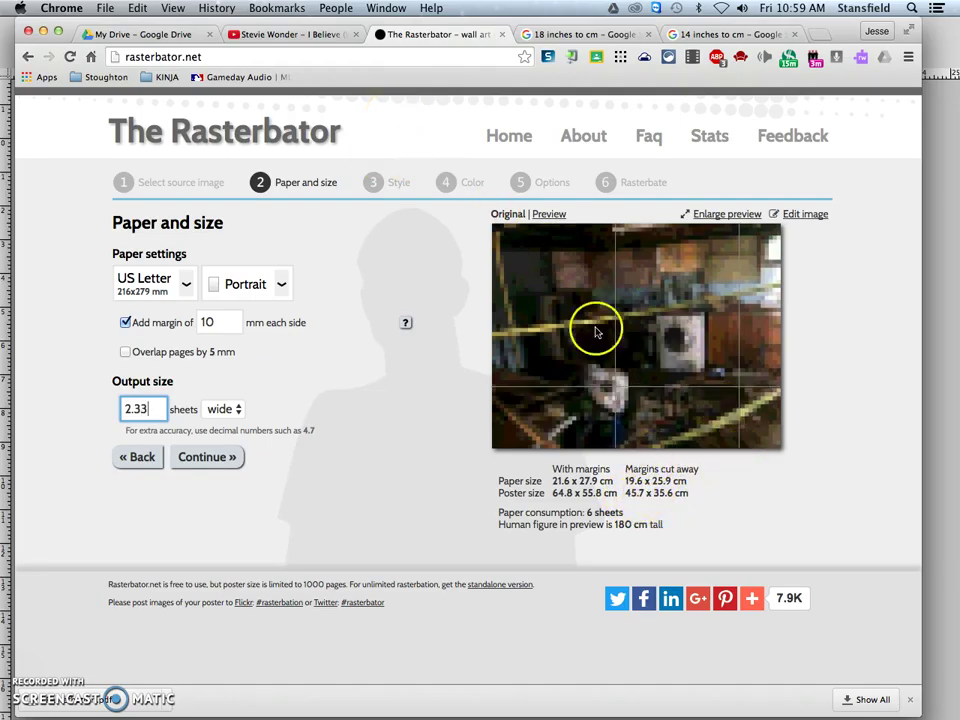
pyautogui.click(589, 37)
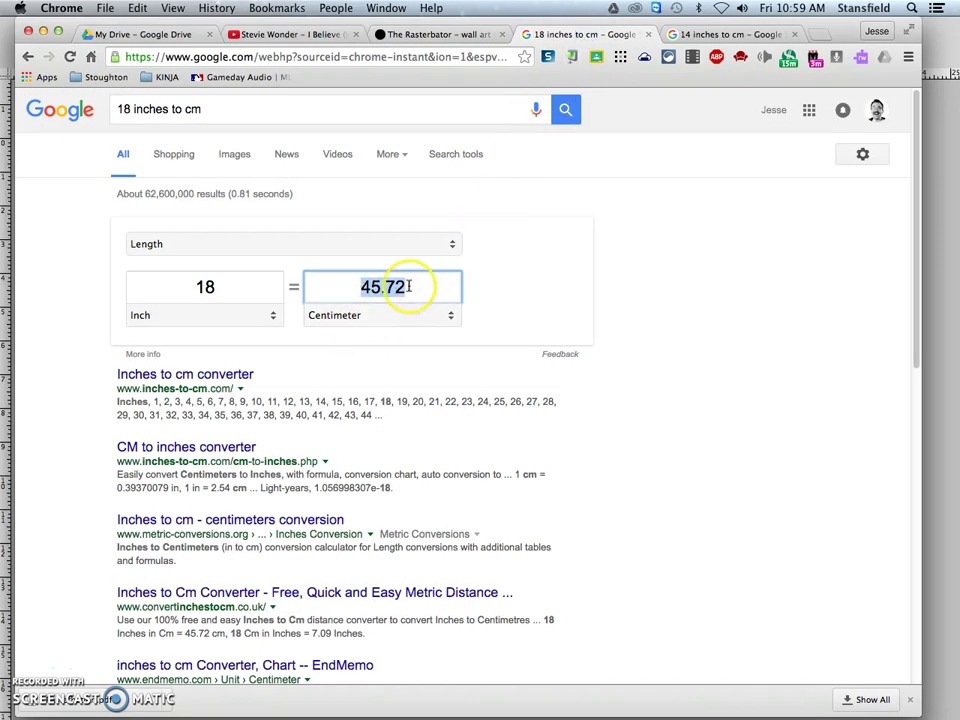
pyautogui.click(700, 35)
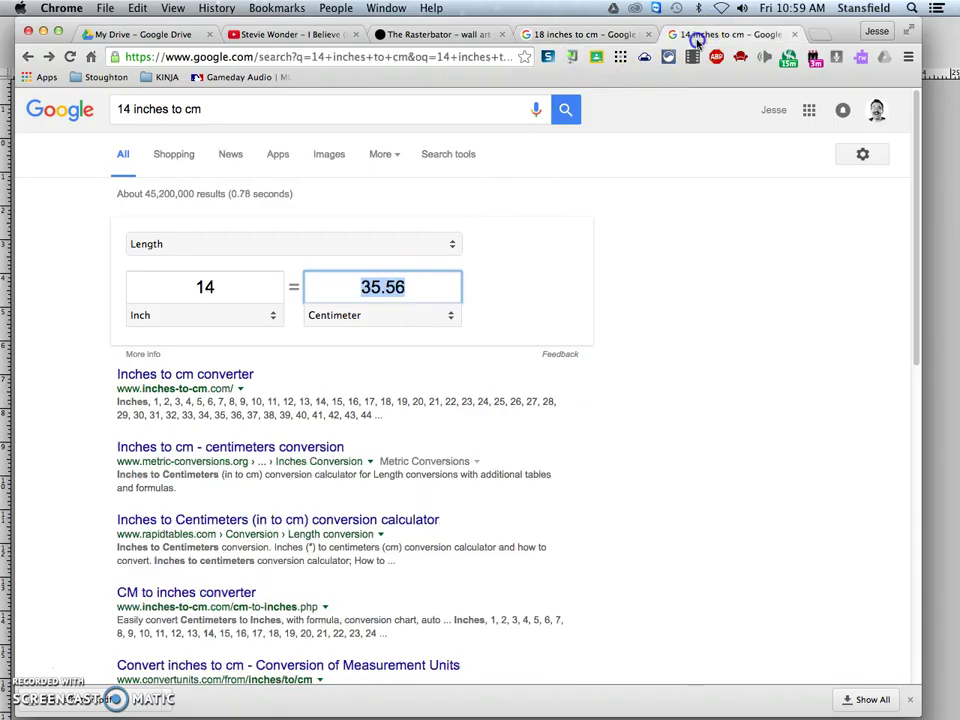
pyautogui.click(472, 38)
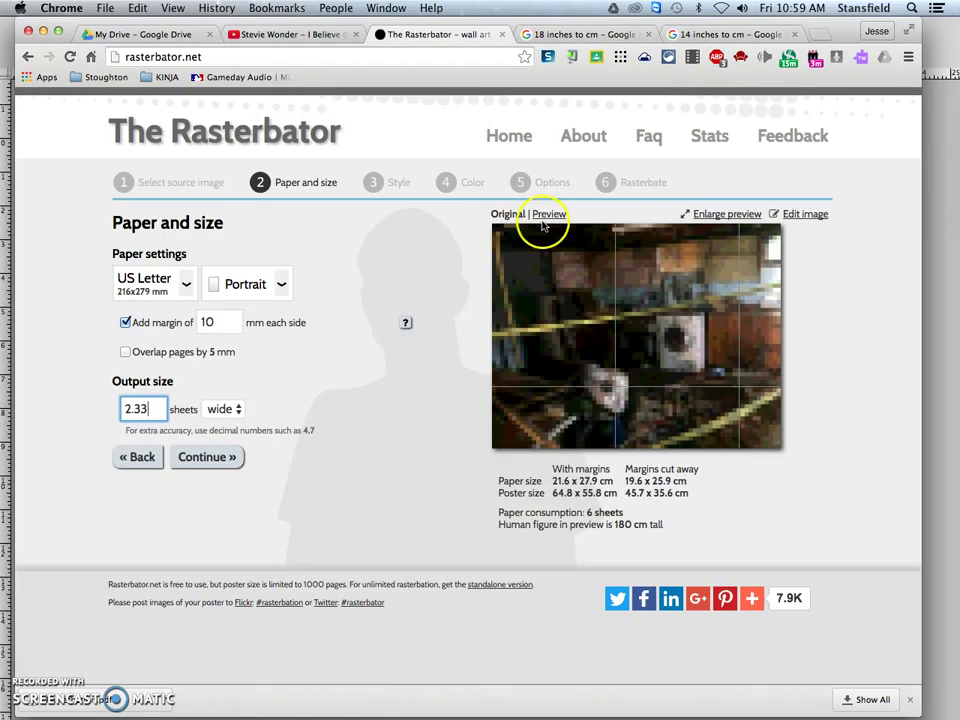
pyautogui.click(165, 396)
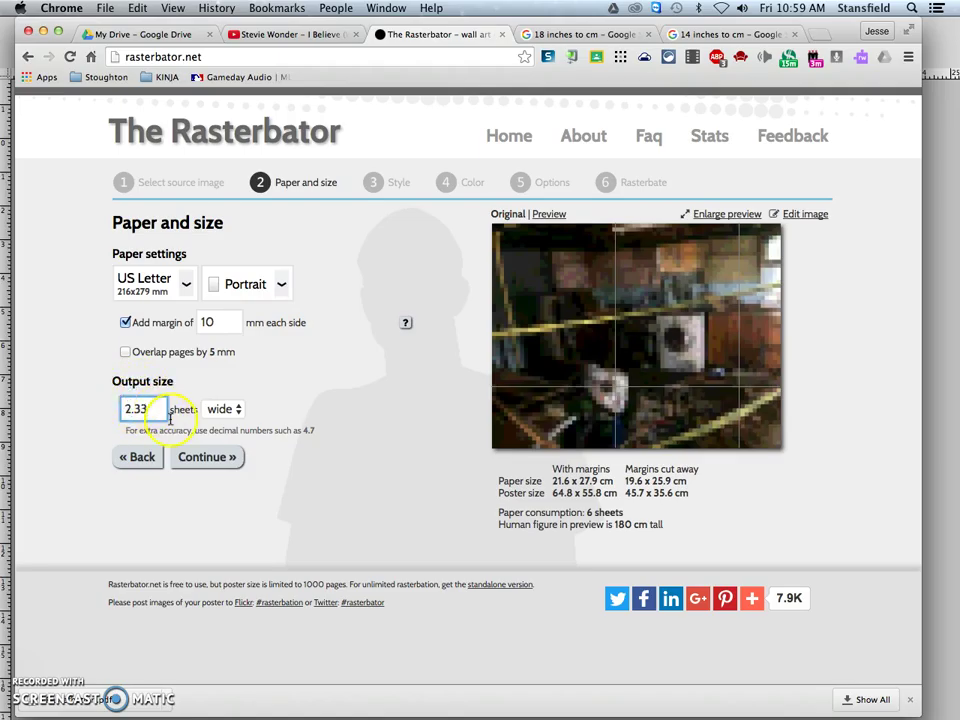
# - Choose the No effects style, keep the default color and crop mark options, and rasterbate the 6 pages
pyautogui.click(207, 458)
pyautogui.click(242, 399)
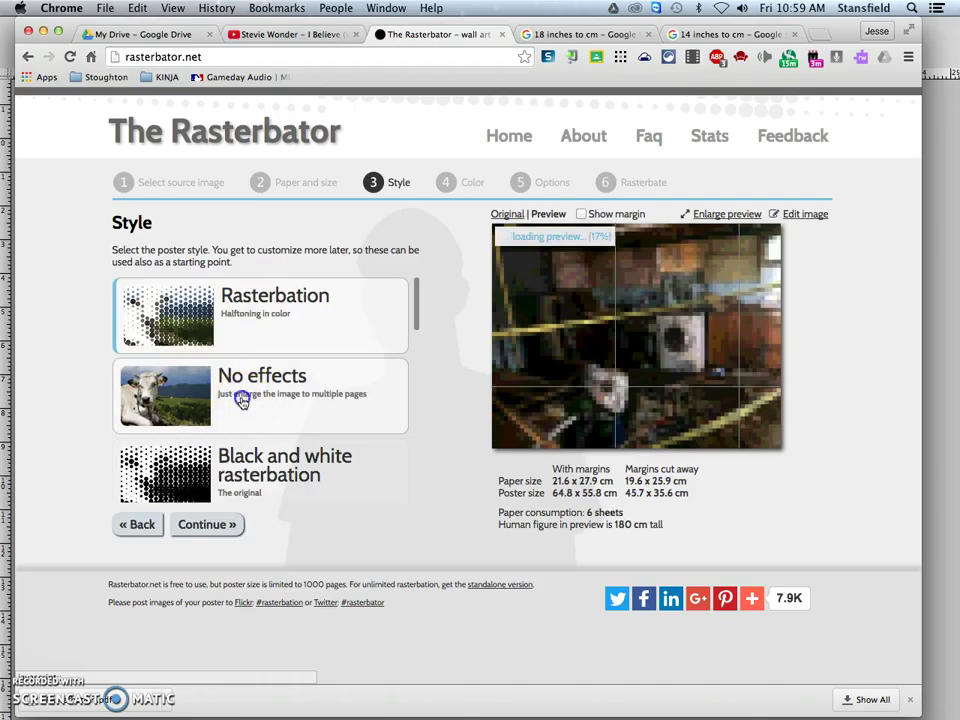
pyautogui.click(201, 524)
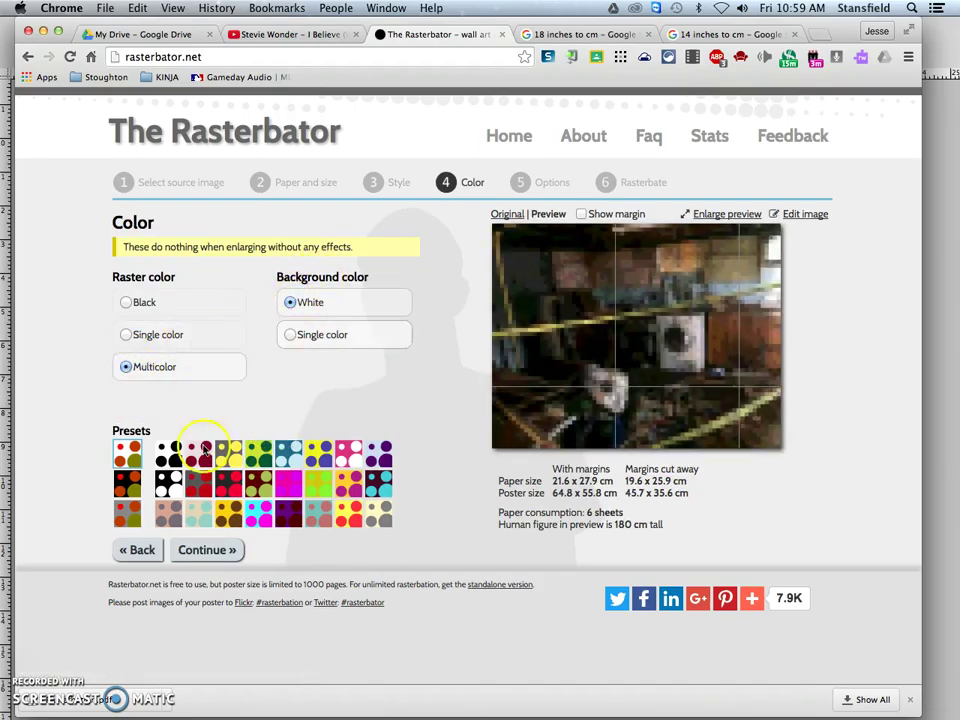
pyautogui.click(205, 551)
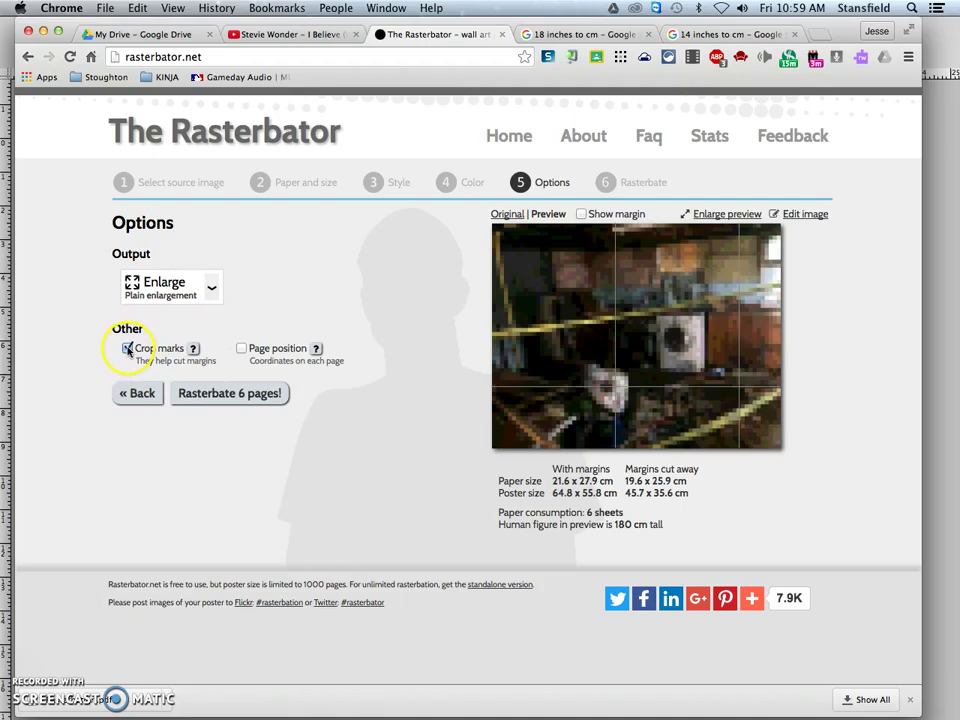
pyautogui.click(241, 396)
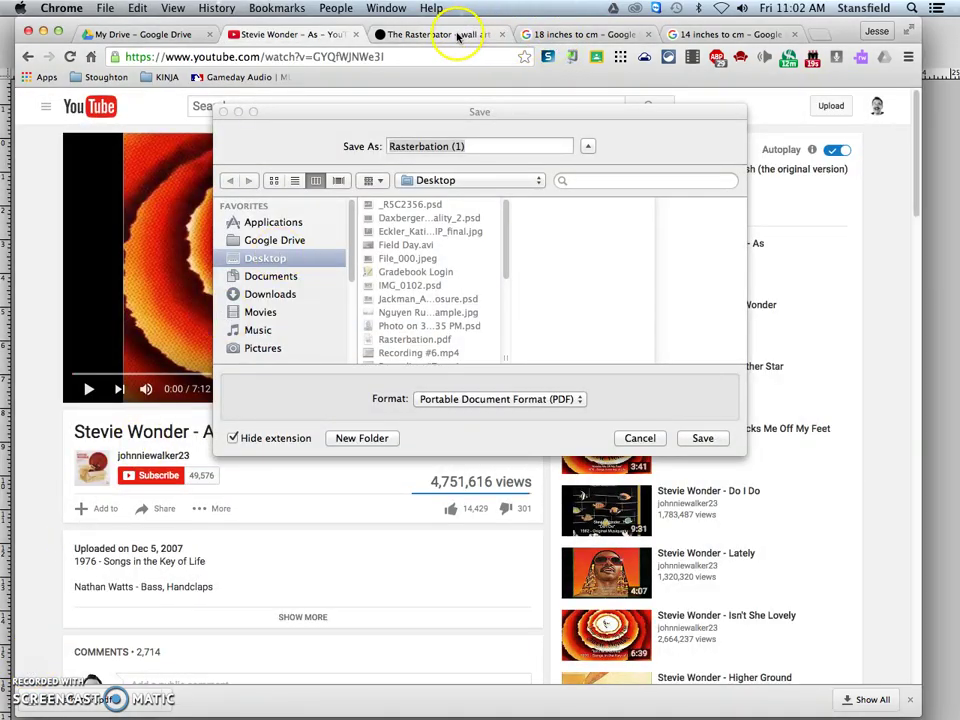
# - Save the rasterbated poster to the Desktop as a PDF, naming it with the owner's surname and title followed by "Mosiac2"
pyautogui.moveTo(469, 106); pyautogui.dragTo(482, 102)
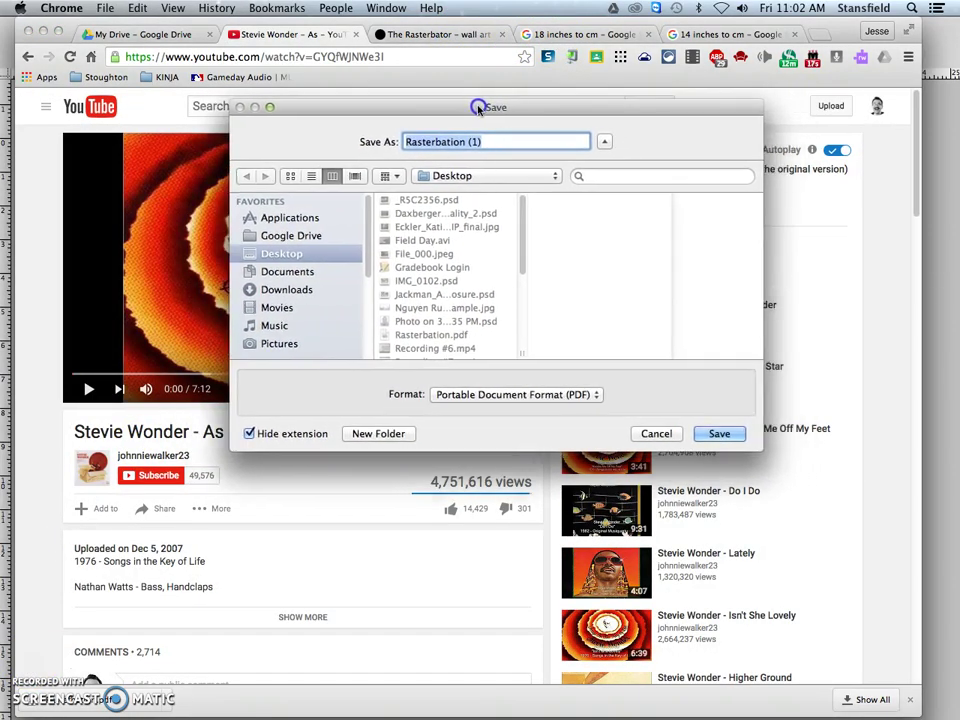
pyautogui.write('Stansfield_Mr_Mosiac2')
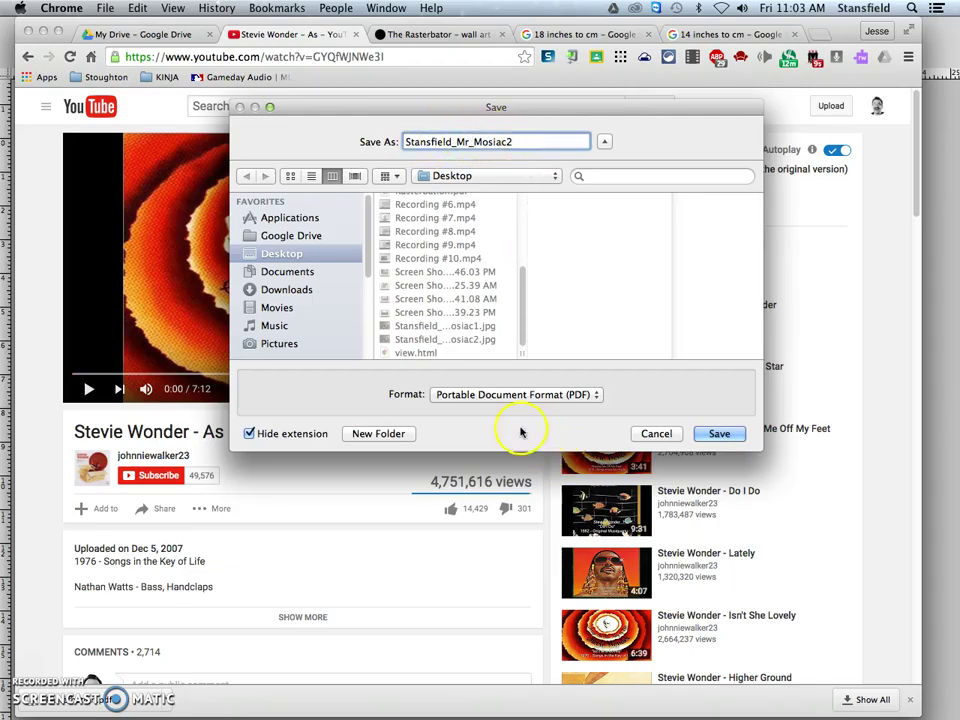
pyautogui.click(474, 394)
pyautogui.click(497, 395)
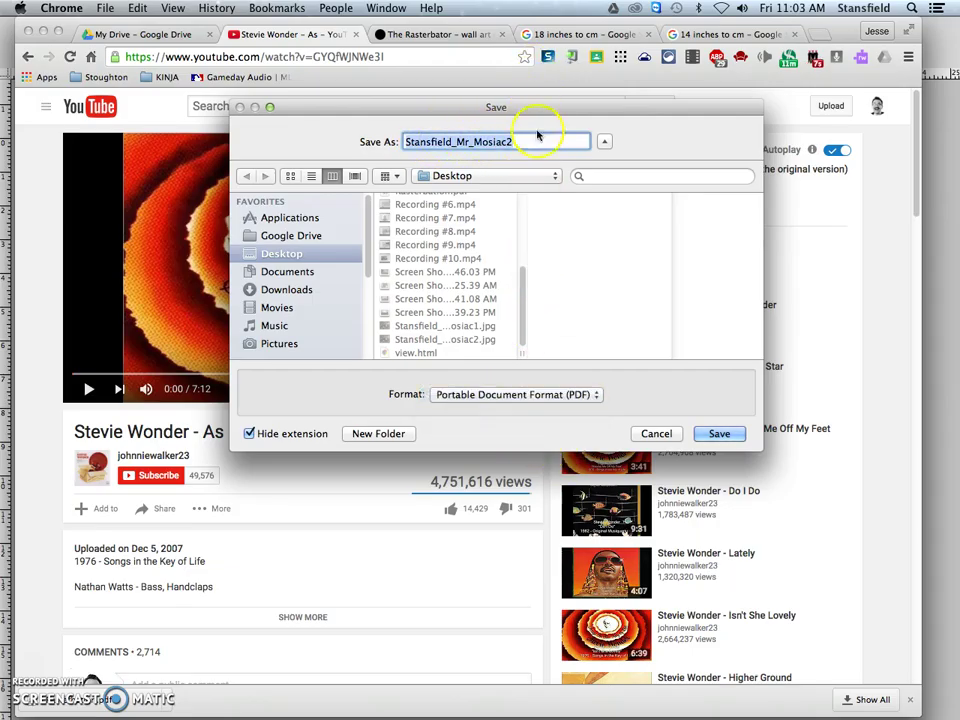
pyautogui.click(725, 435)
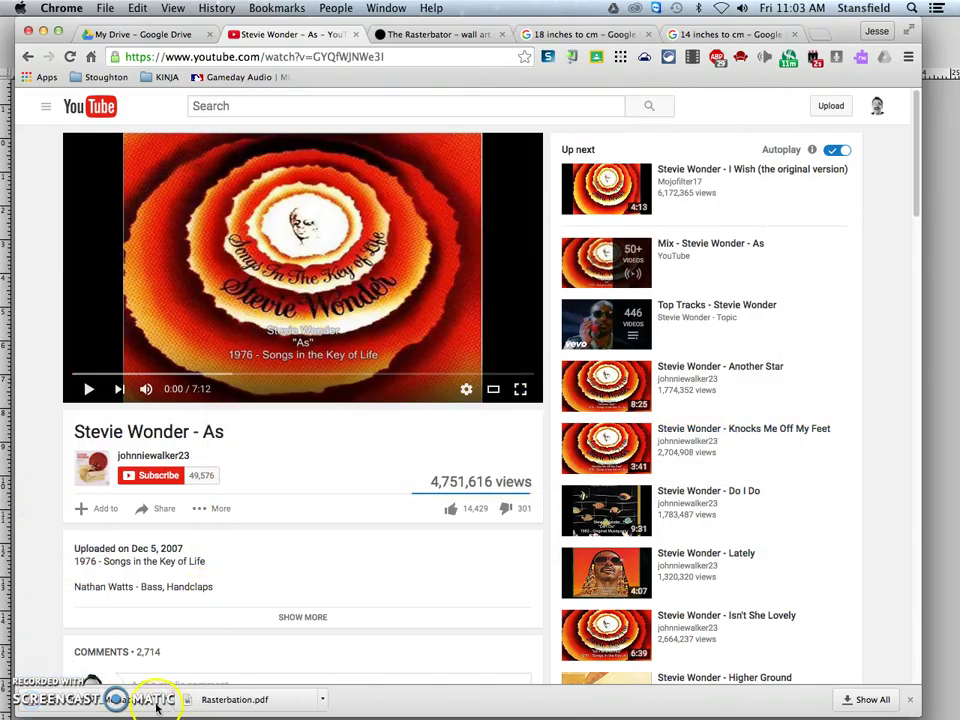
# - Show the downloaded mosaic PDF in its Desktop folder and open it in Preview
pyautogui.rightClick(157, 705)
pyautogui.click(200, 681)
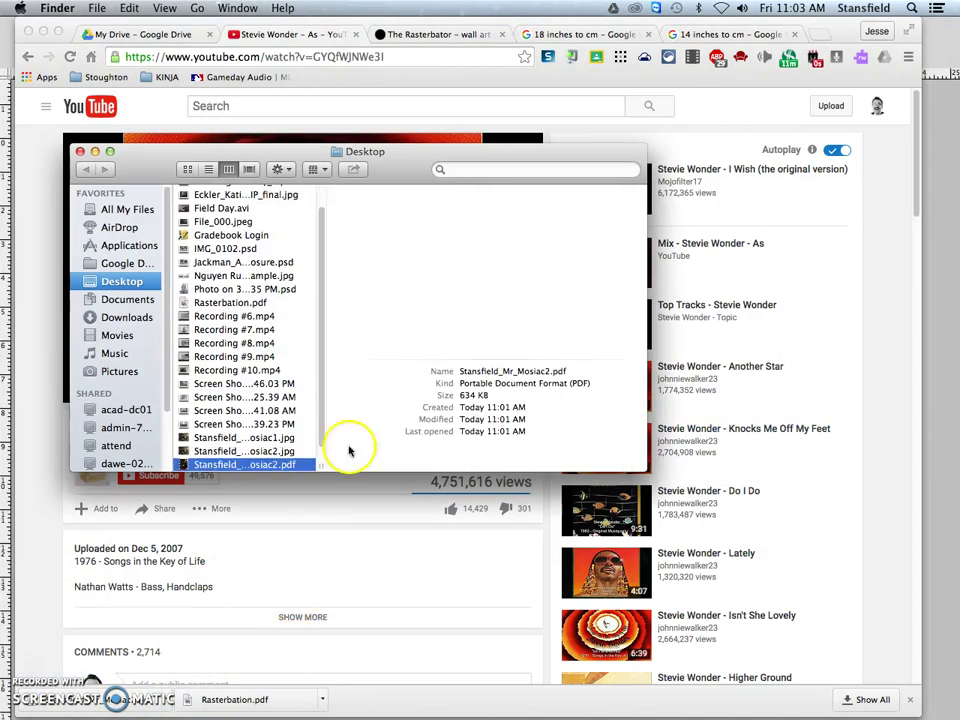
pyautogui.scroll(-1, 220, 440)
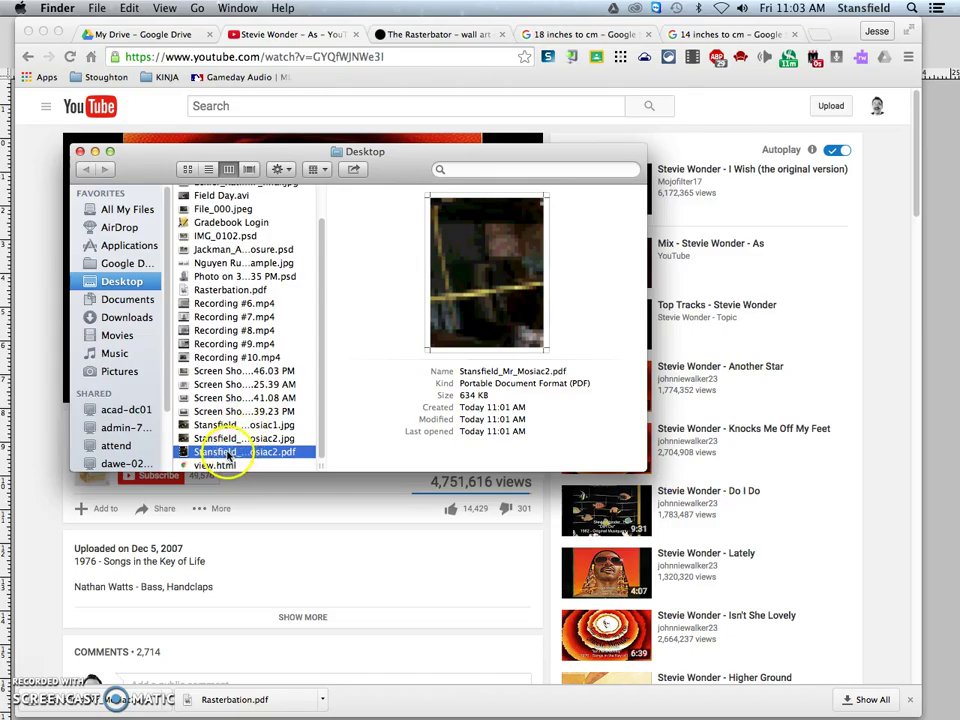
pyautogui.doubleClick(228, 453)
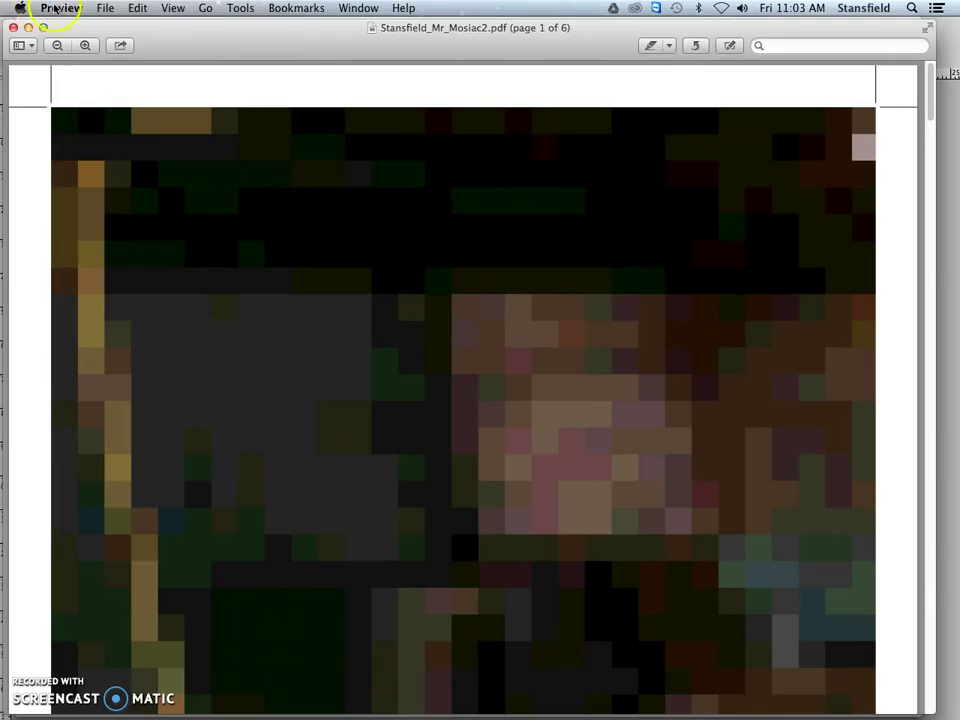
# - Open the print settings for the poster PDF and keep US Letter as the paper size
pyautogui.click(107, 6)
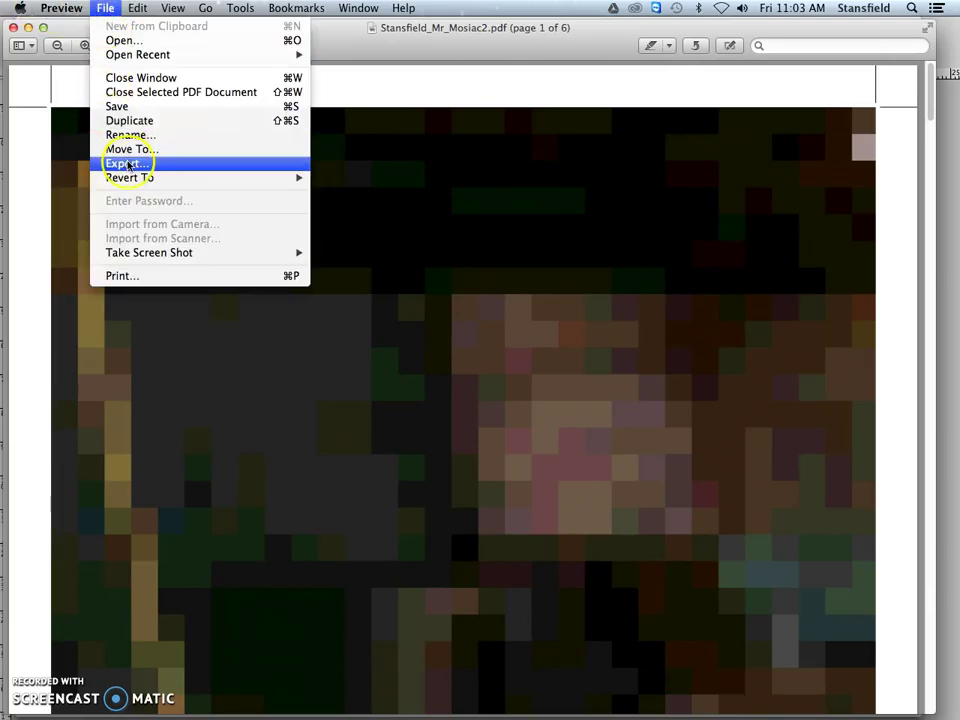
pyautogui.click(102, 6)
pyautogui.press('super+p')
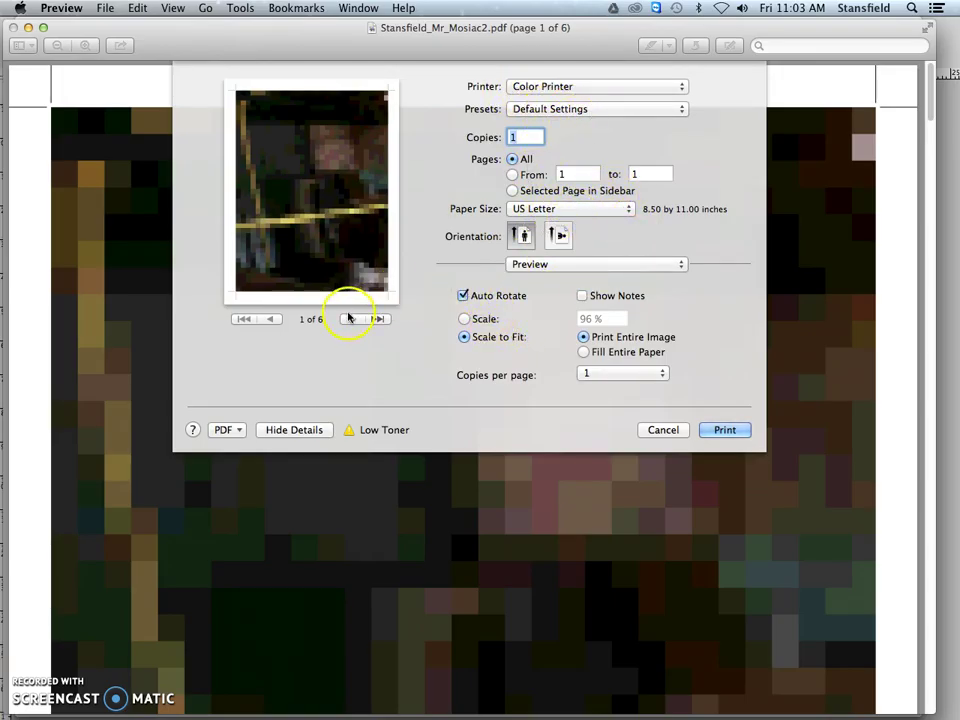
pyautogui.click(557, 212)
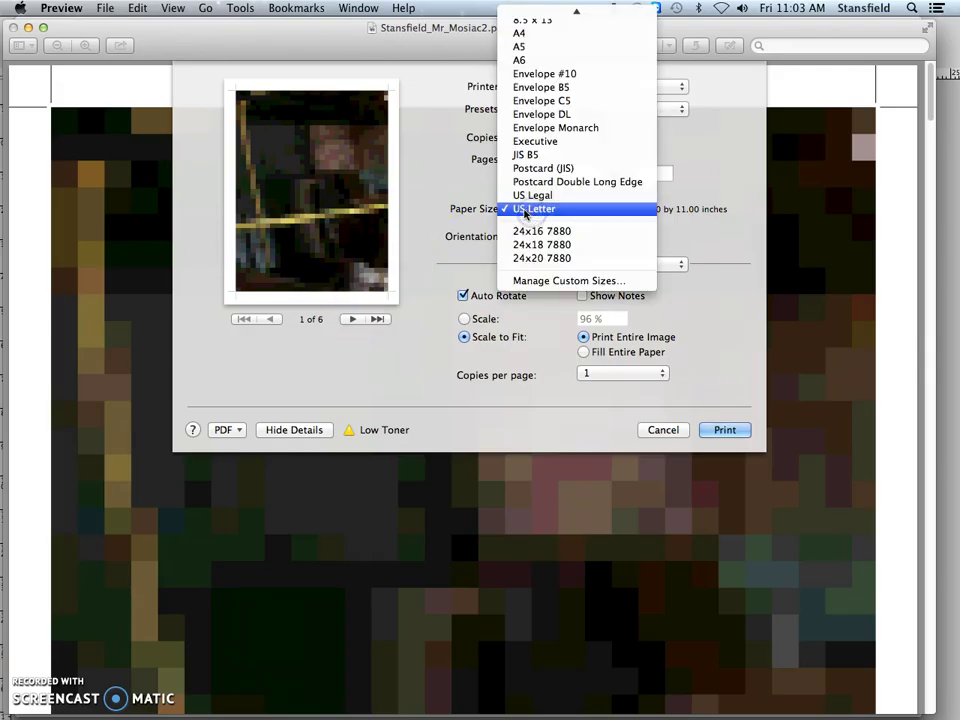
pyautogui.click(515, 212)
# - Set the media type to Plain in the Color/Quality print settings
pyautogui.click(551, 264)
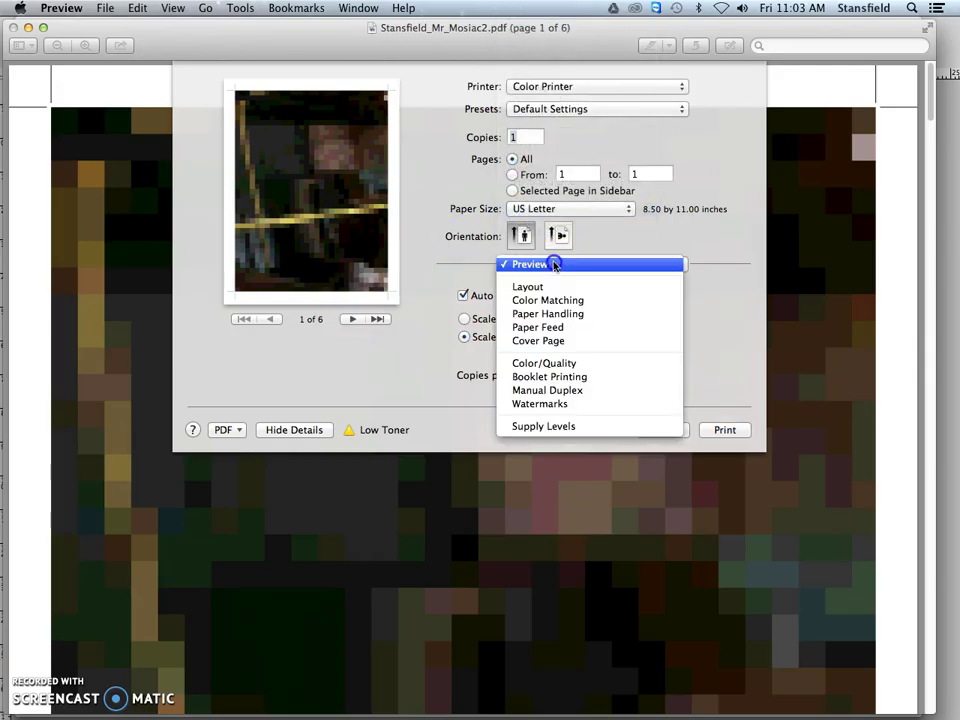
pyautogui.click(550, 363)
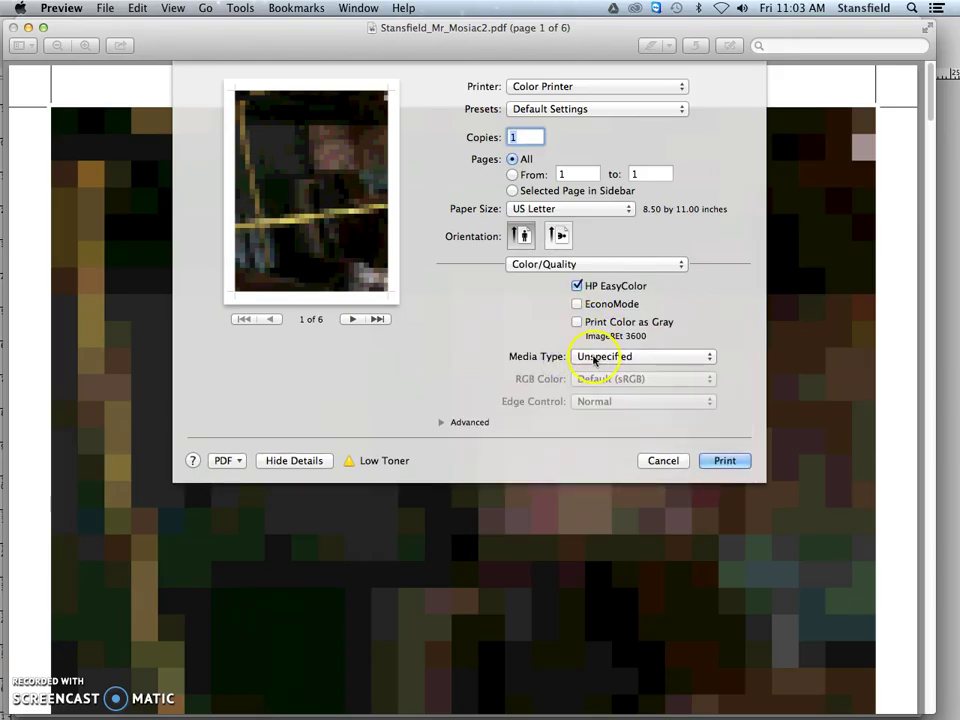
pyautogui.click(581, 362)
pyautogui.click(585, 369)
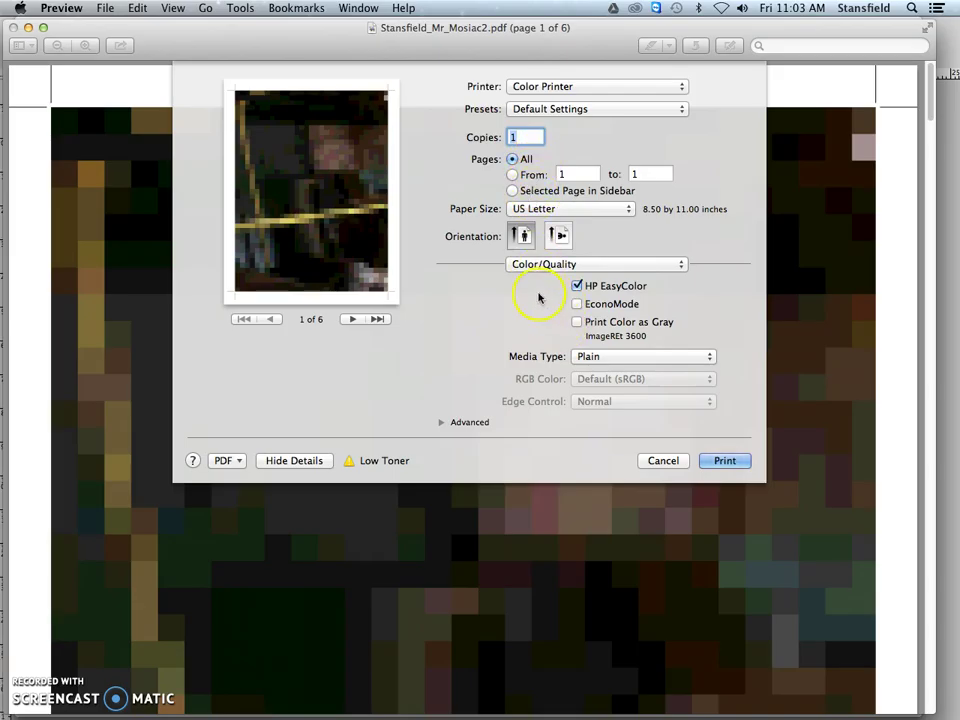
# - Compare the landscape and portrait orientations in the print preview and return to portrait
pyautogui.click(557, 235)
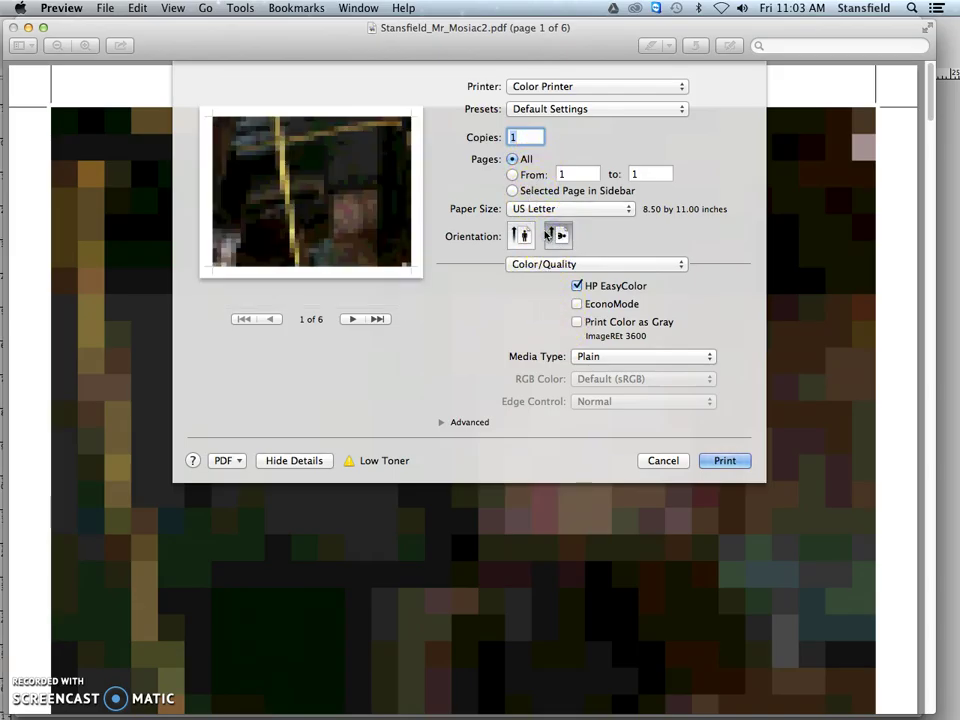
pyautogui.click(521, 236)
pyautogui.click(557, 235)
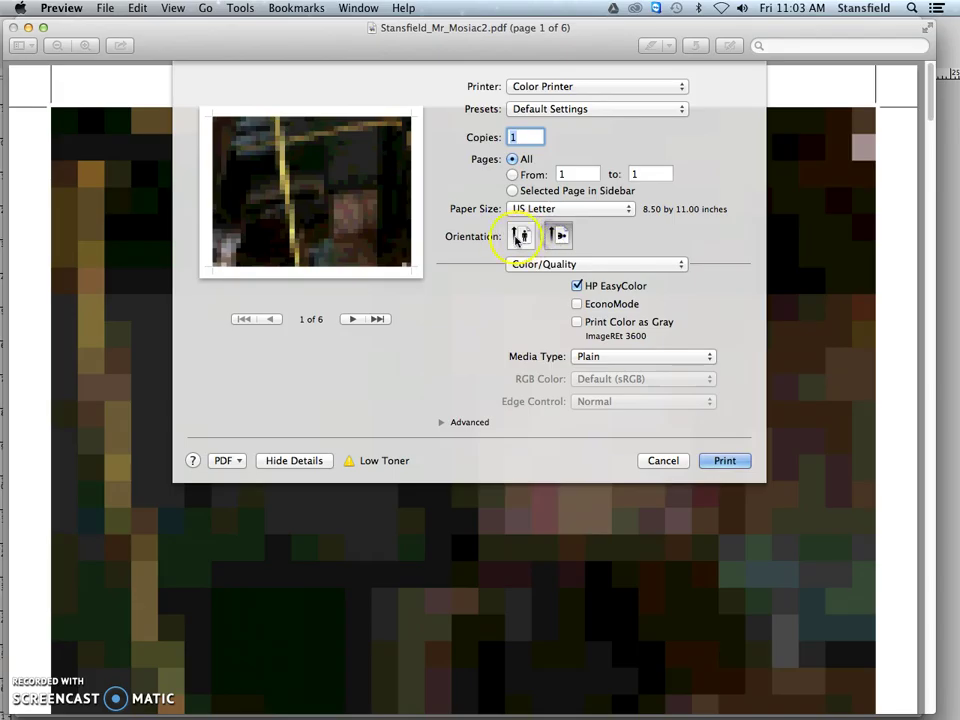
pyautogui.click(521, 236)
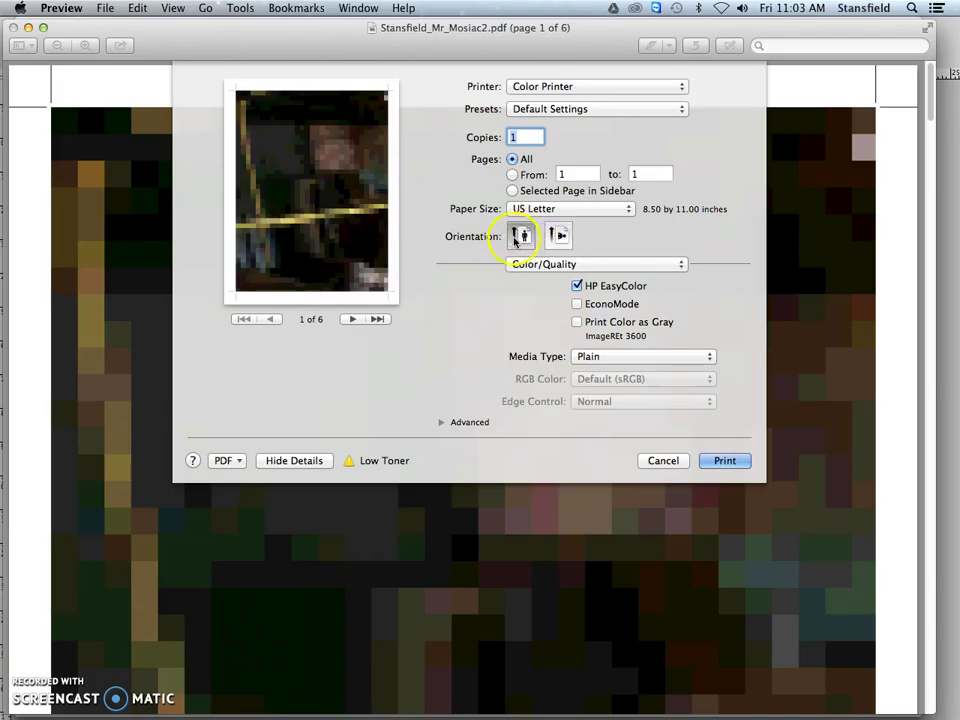